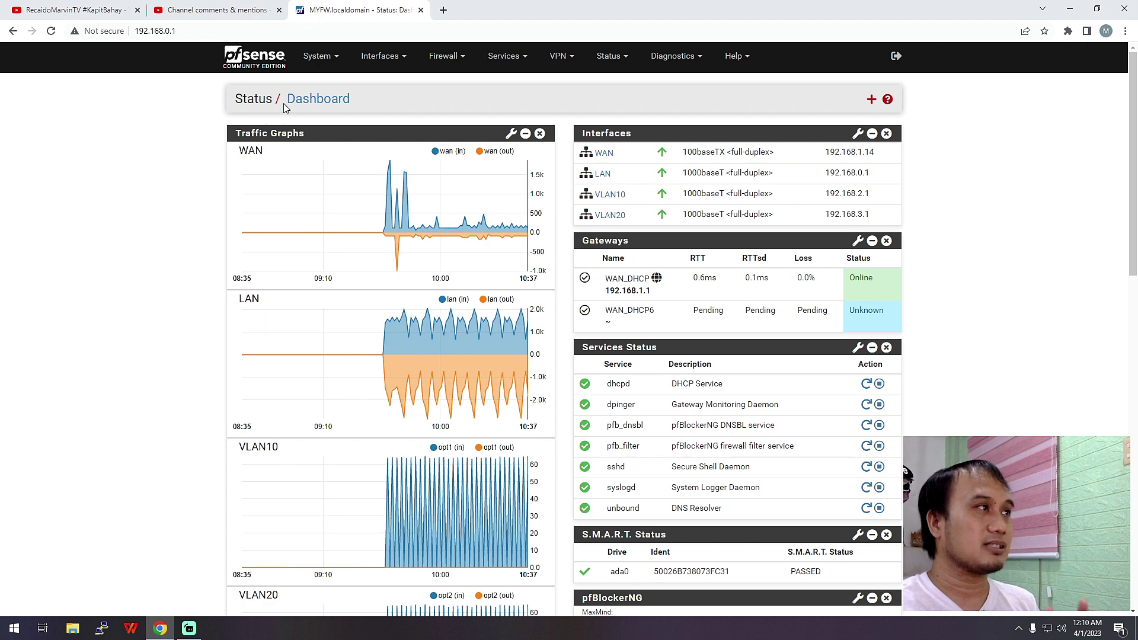
Search the available packages in the package manager for pfblockerng
left_click(326, 59)
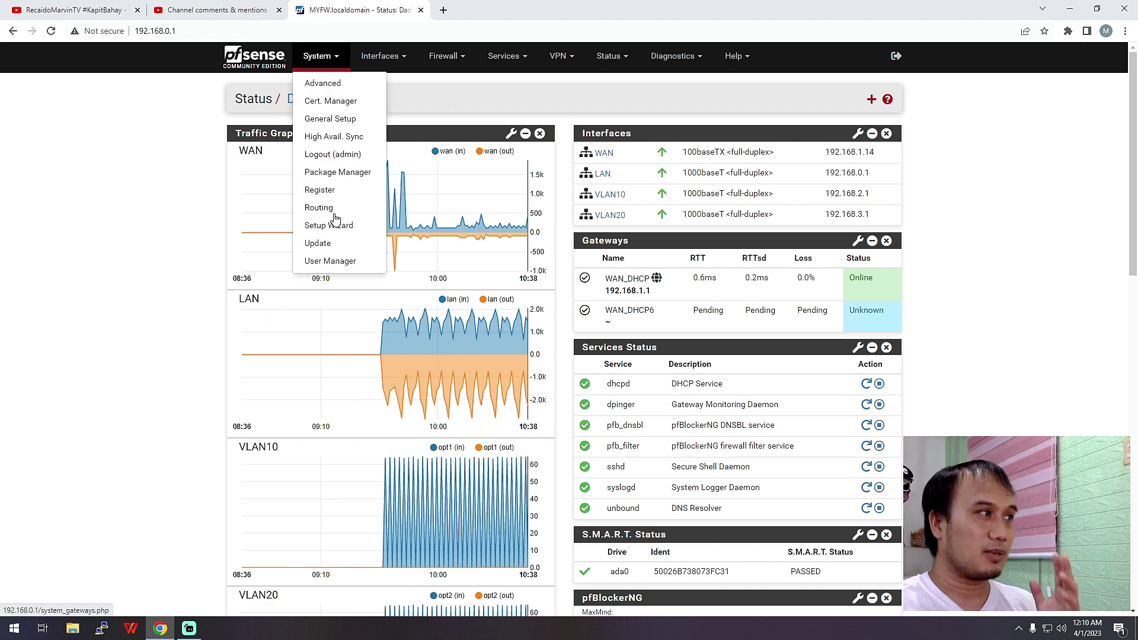
left_click(350, 172)
left_click(363, 140)
left_click(435, 190)
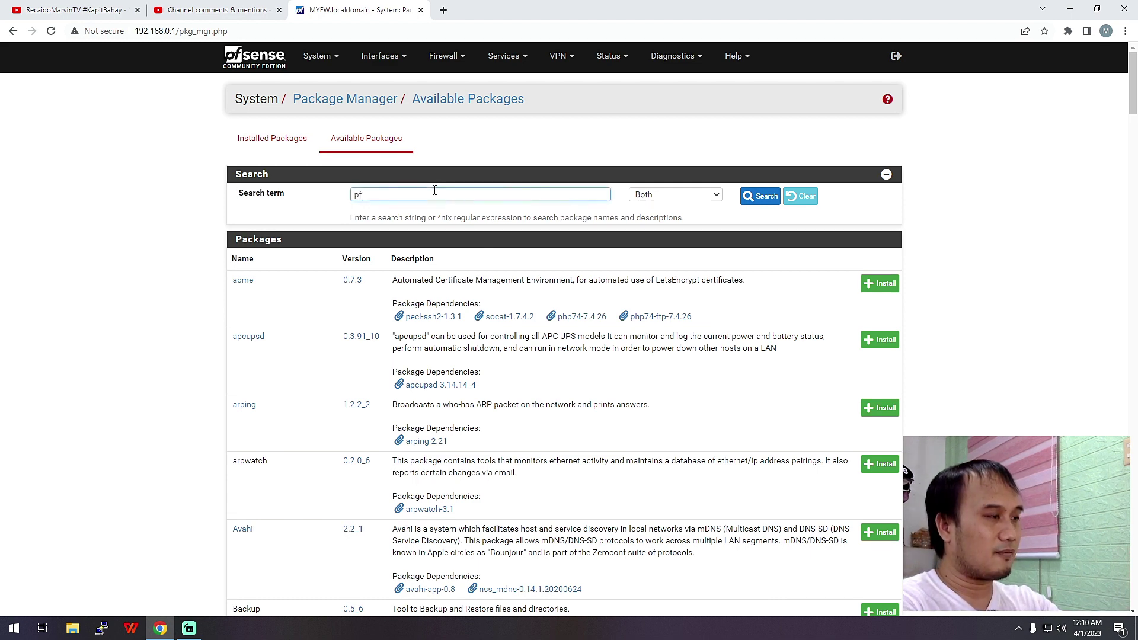
type("pfblockerng")
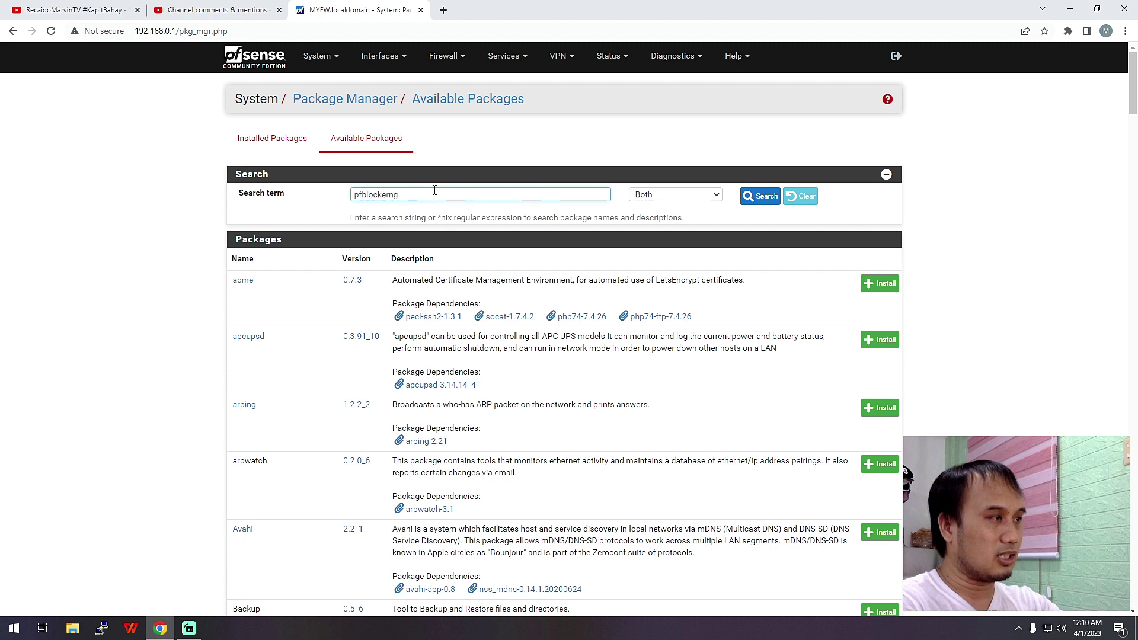
key("Return")
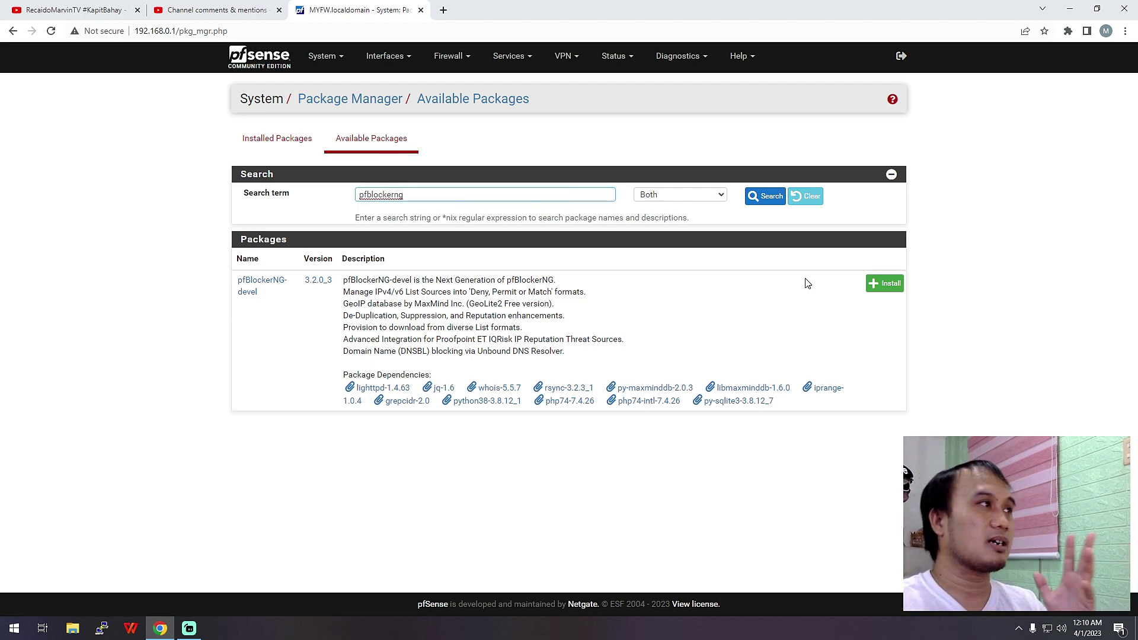
Check the list of installed packages and search the available packages again for PFblockerNG
left_click(335, 60)
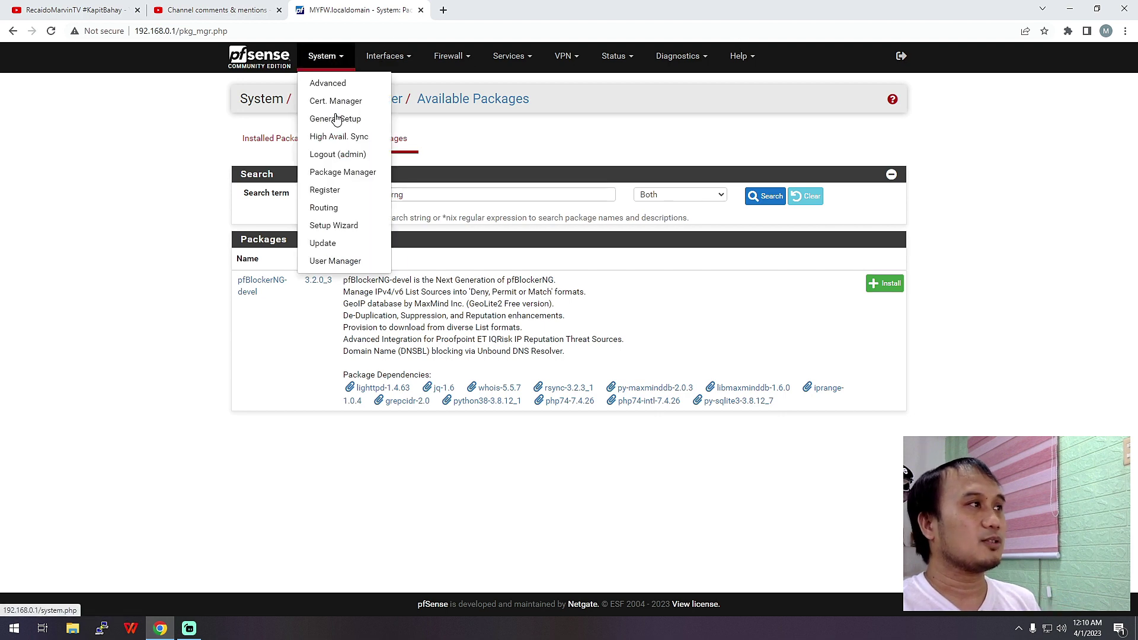
left_click(344, 174)
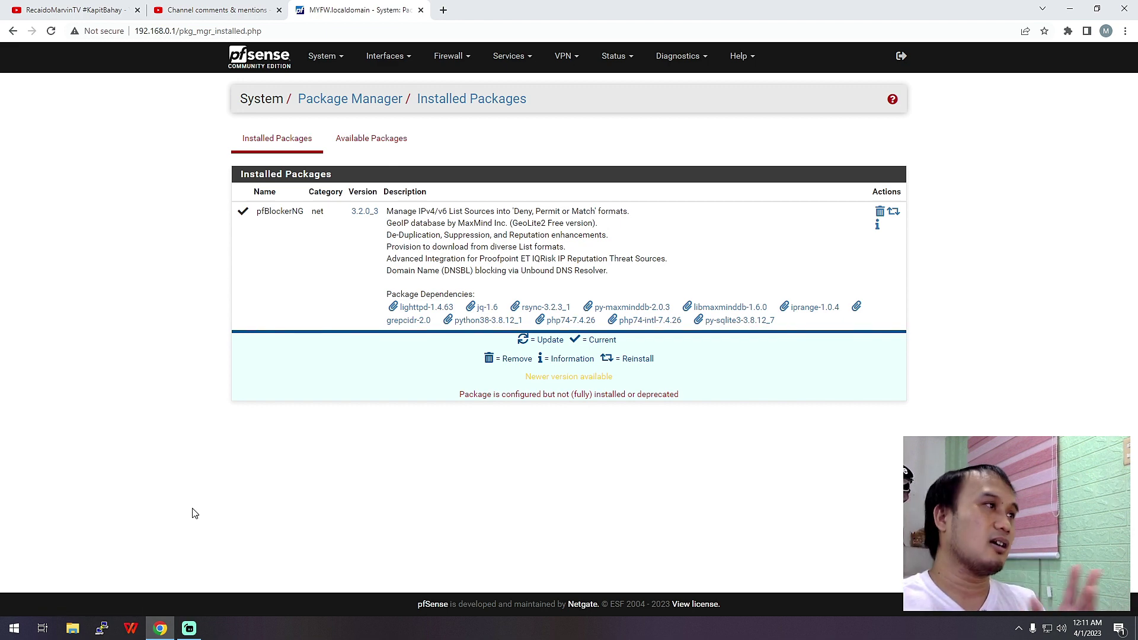
left_click(371, 139)
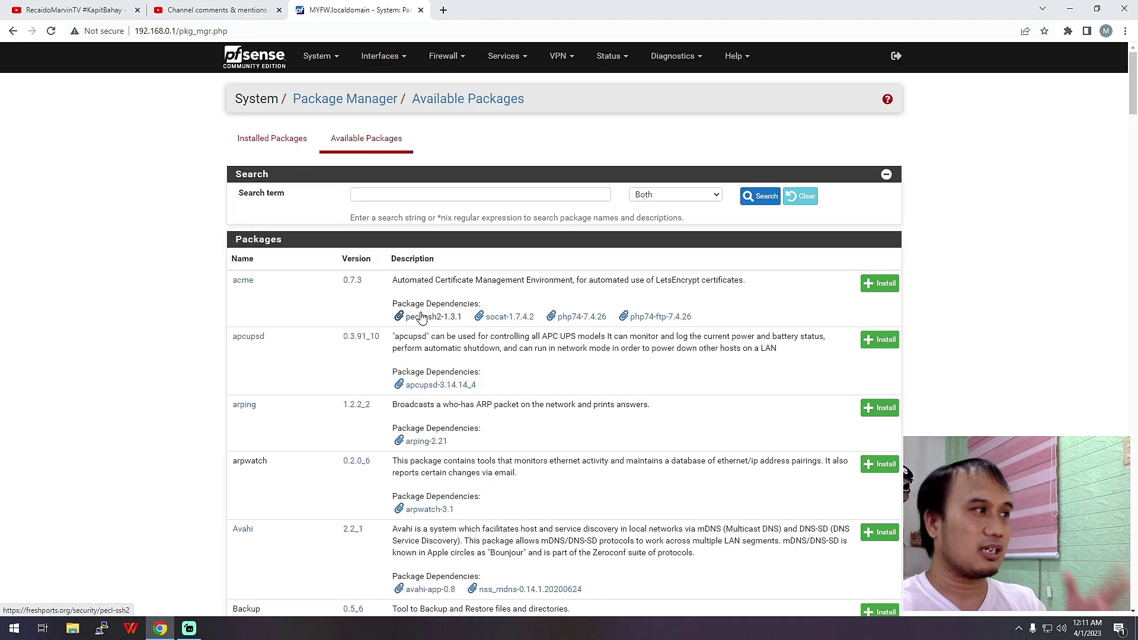
left_click(446, 191)
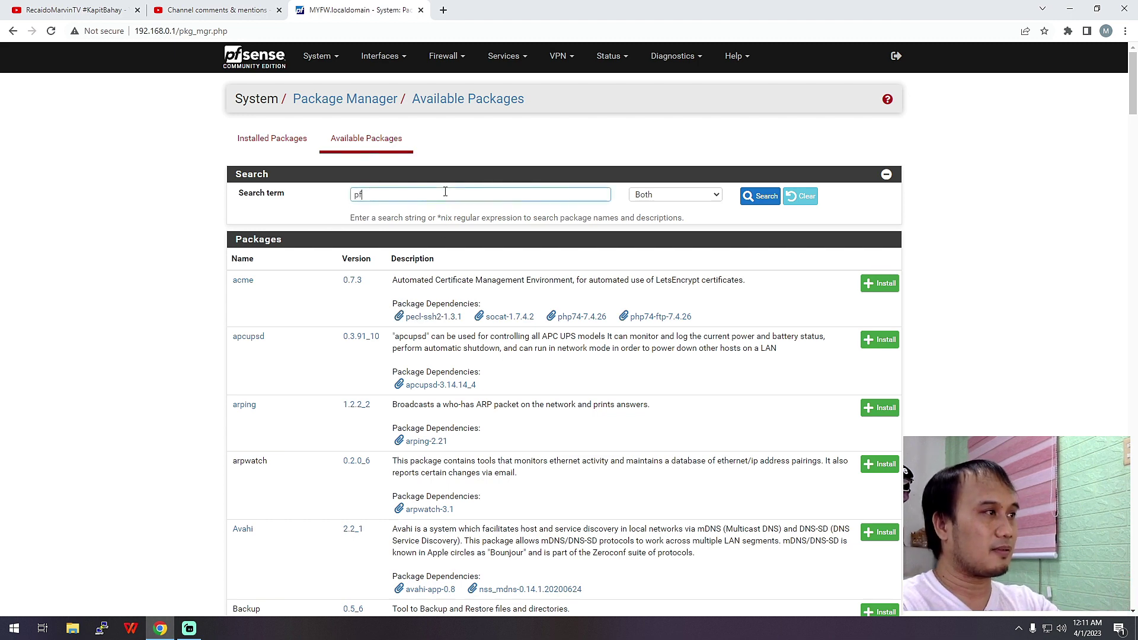
type("pf")
key("Return")
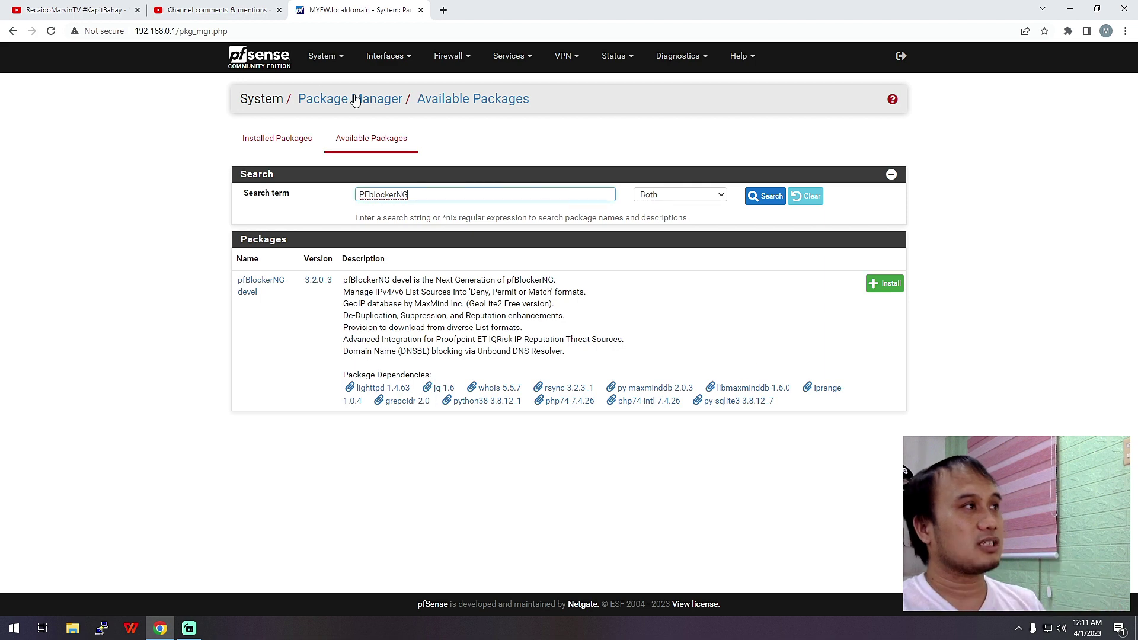
Review the general and log settings of pfBlockerNG and save them with pfBlockerNG and Keep Settings enabled
left_click(259, 59)
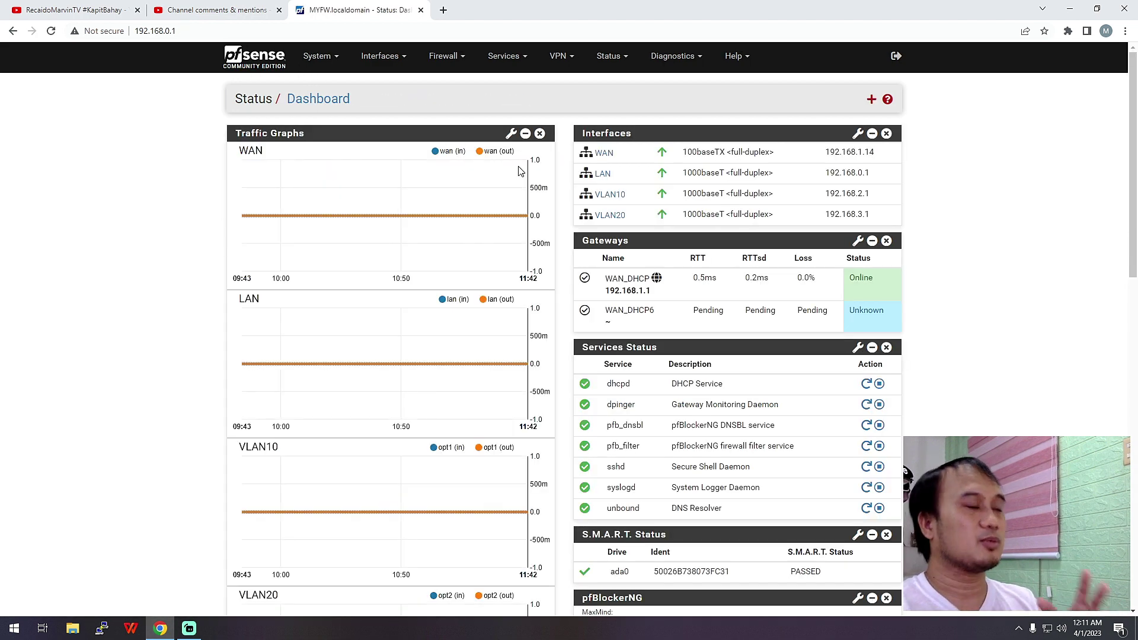
left_click(443, 58)
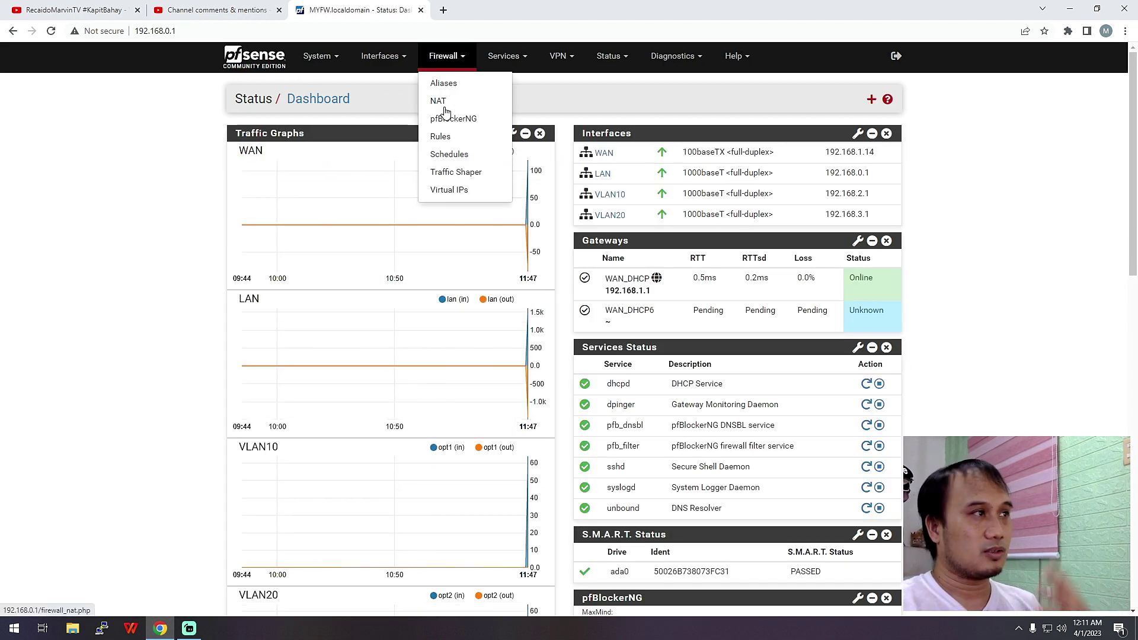
left_click(459, 121)
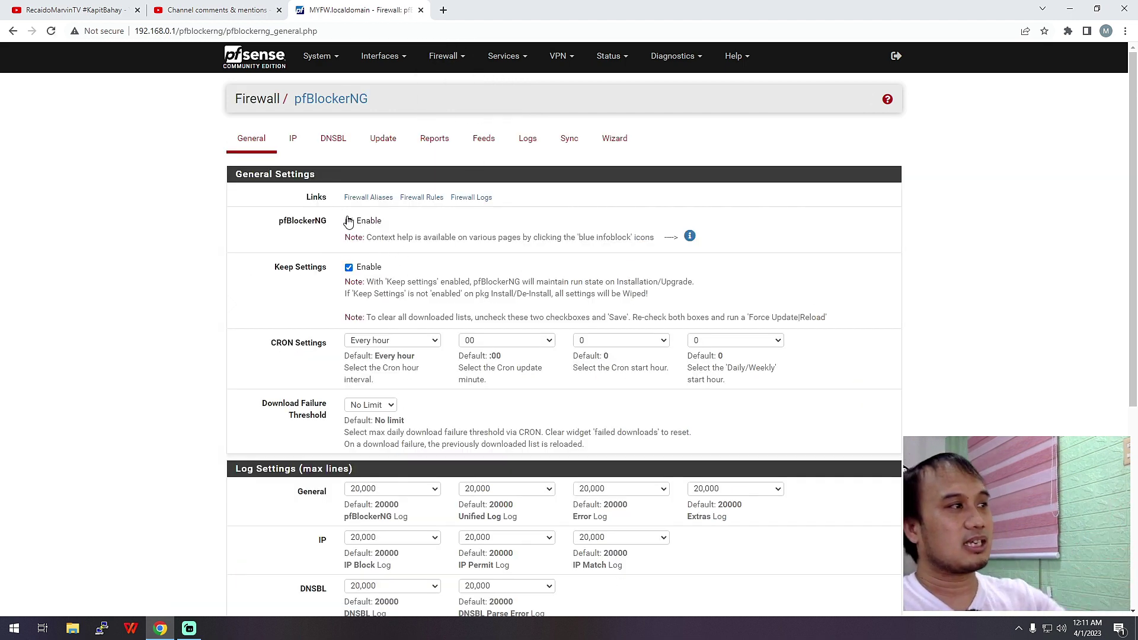
scroll(356, 229, "down", 6)
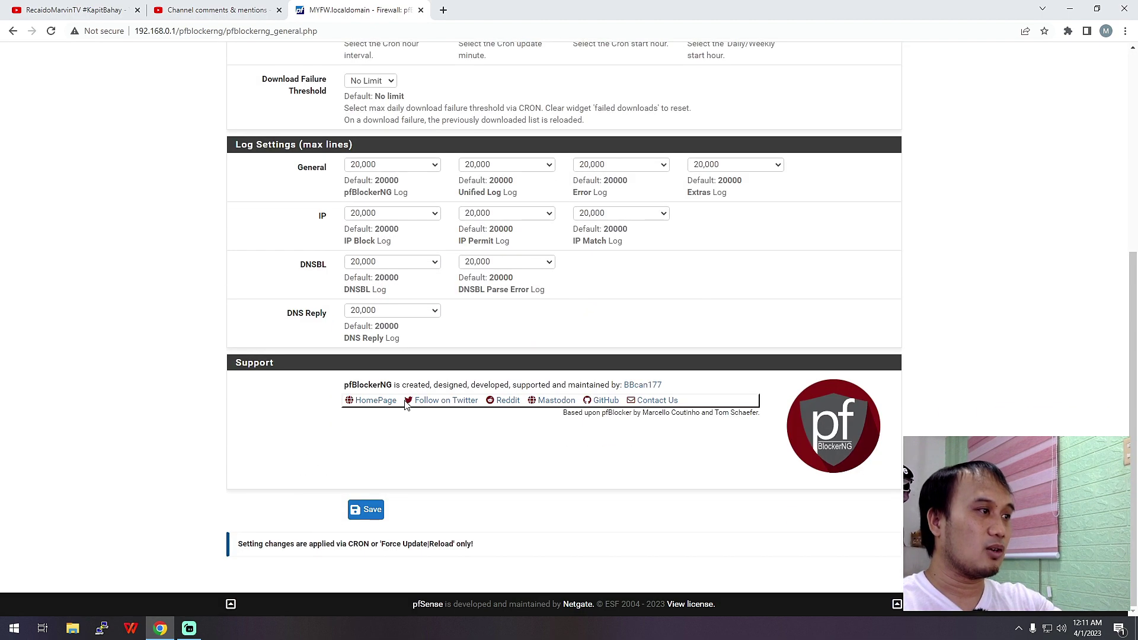
scroll(357, 383, "up", 2)
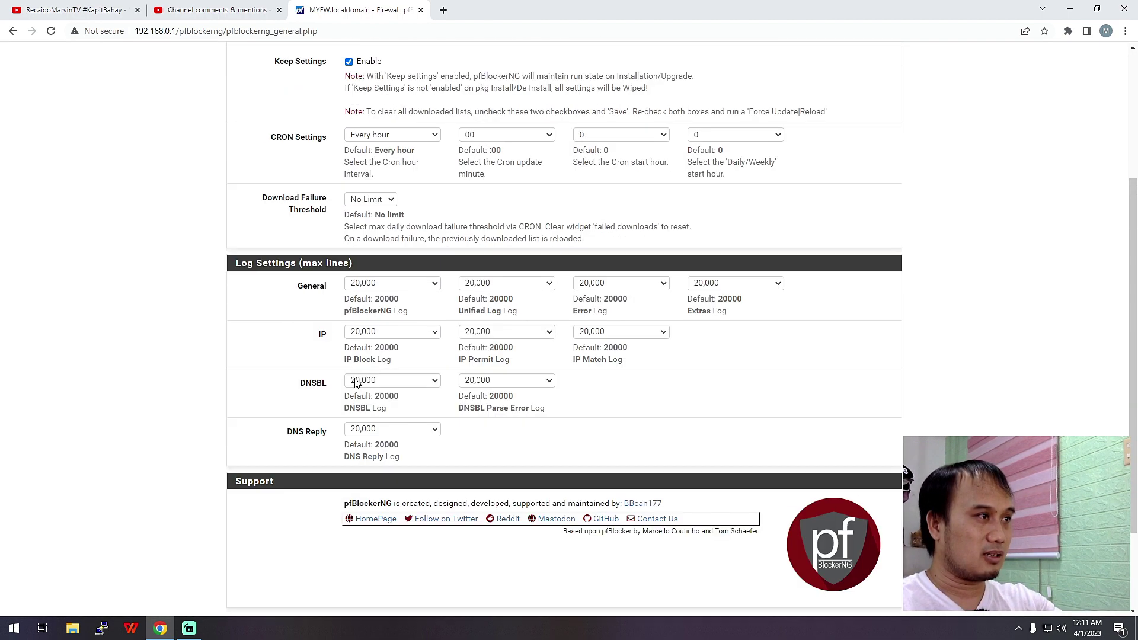
left_click_drag(230, 268, 365, 269)
left_click(647, 397)
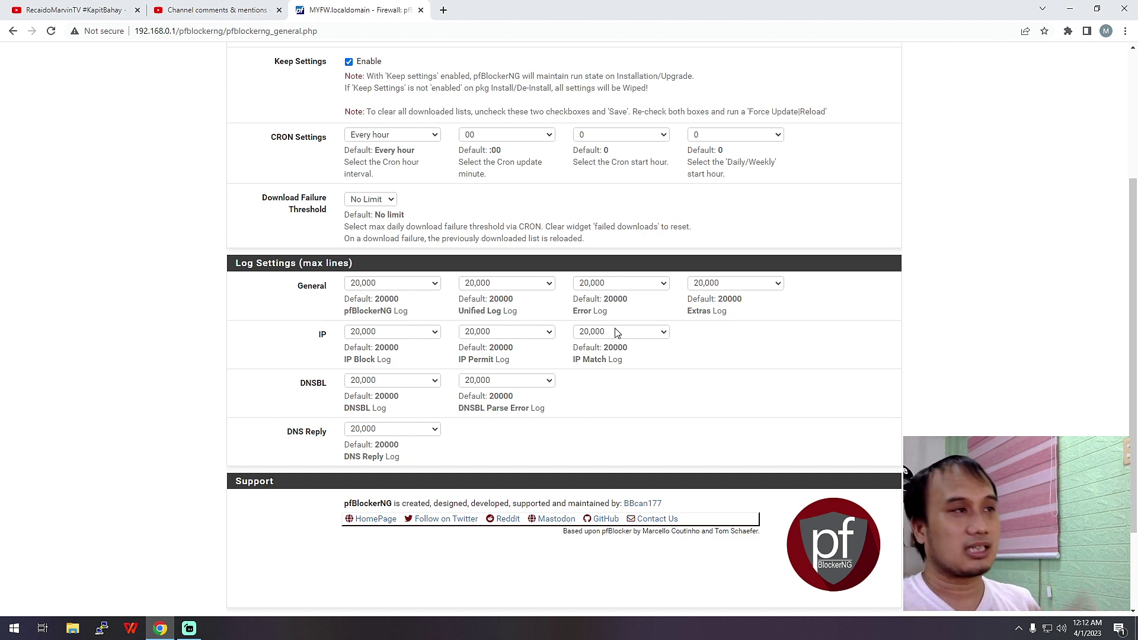
scroll(647, 268, "up", 3)
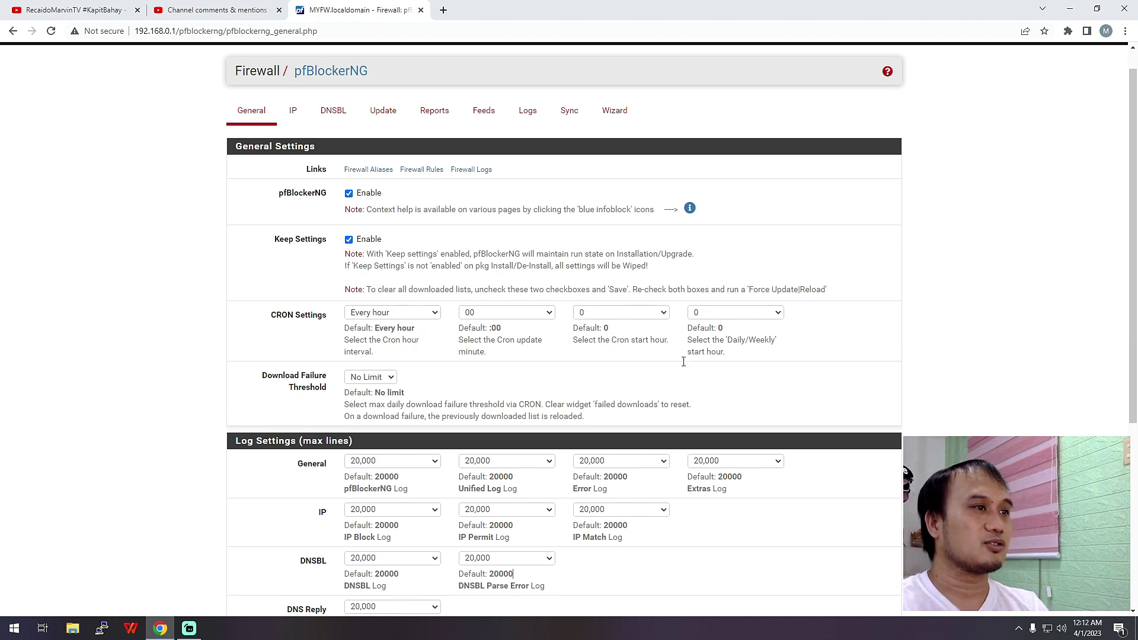
scroll(405, 379, "down", 5)
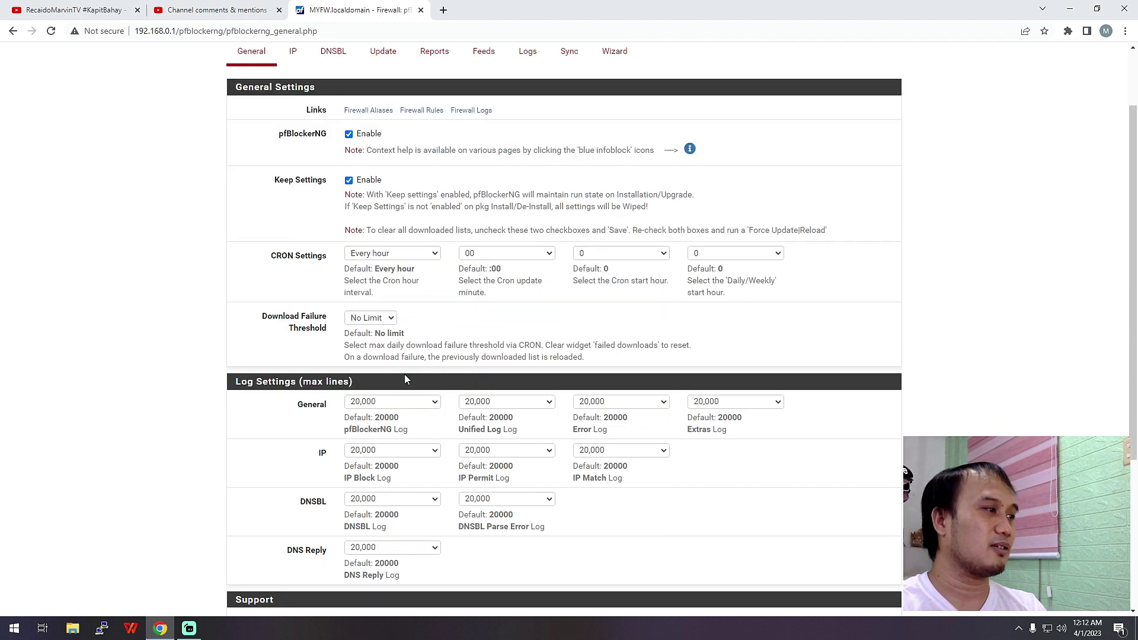
left_click(382, 507)
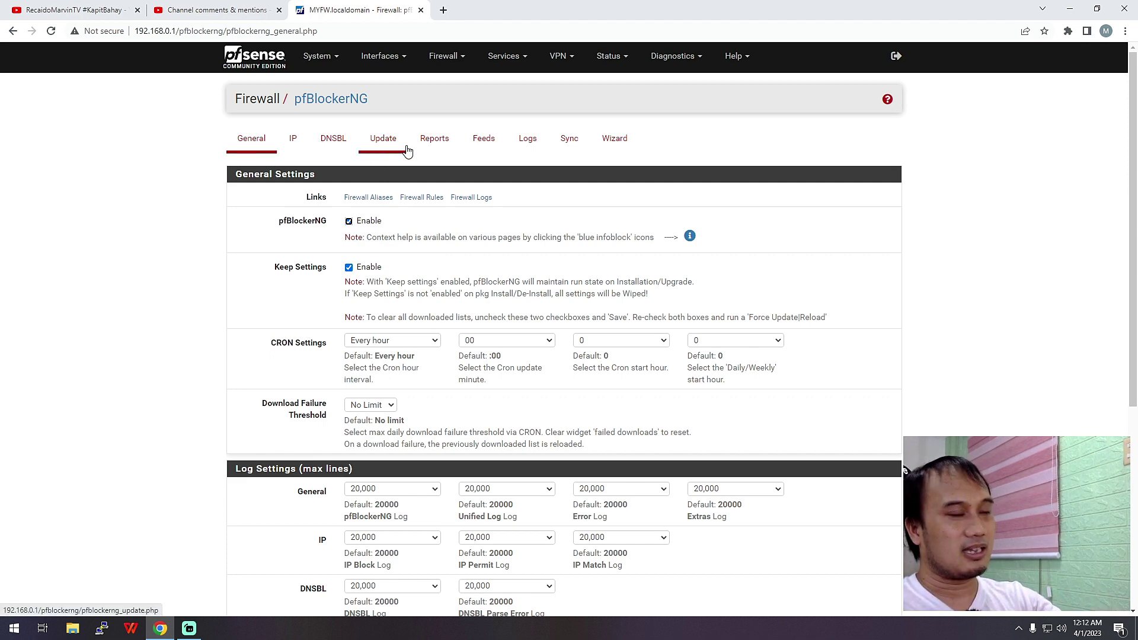
Add VLAN10 and VLAN20 to LAN as interfaces for the outbound firewall rules in the pfBlockerNG IP settings
left_click(298, 148)
scroll(614, 457, "down", 2)
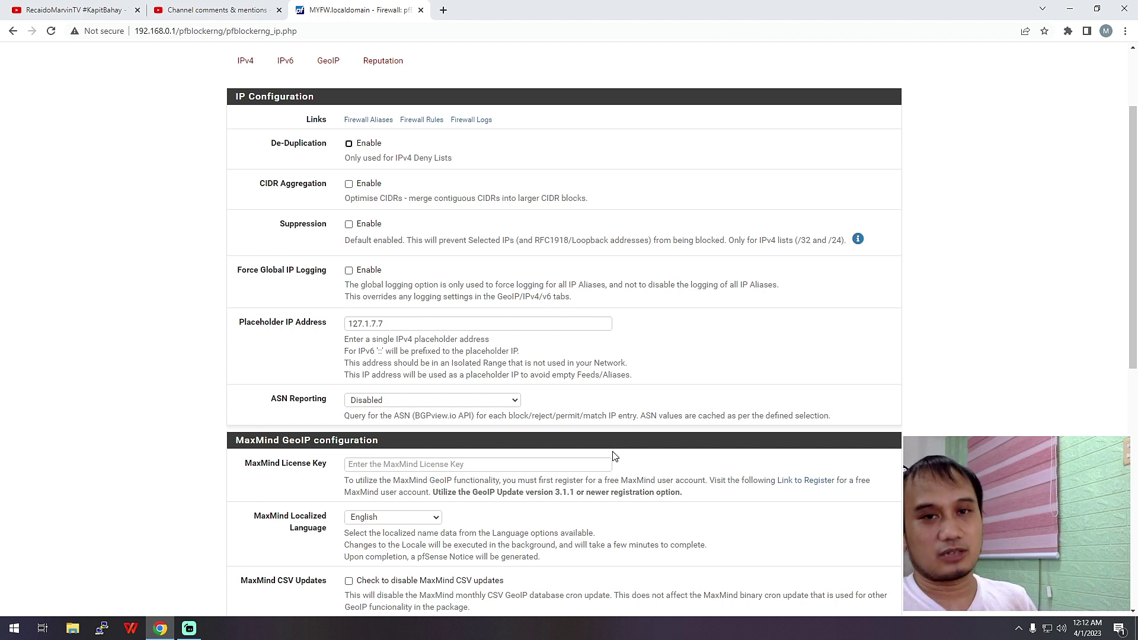
scroll(614, 457, "down", 9)
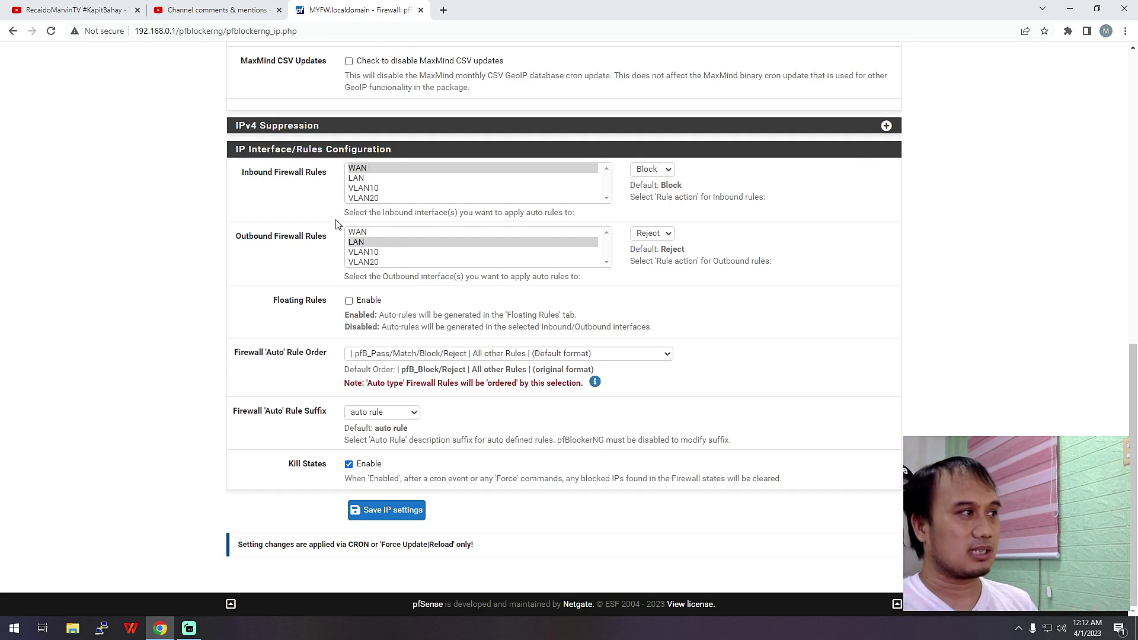
left_click(369, 253, "ctrl")
left_click(369, 263, "ctrl")
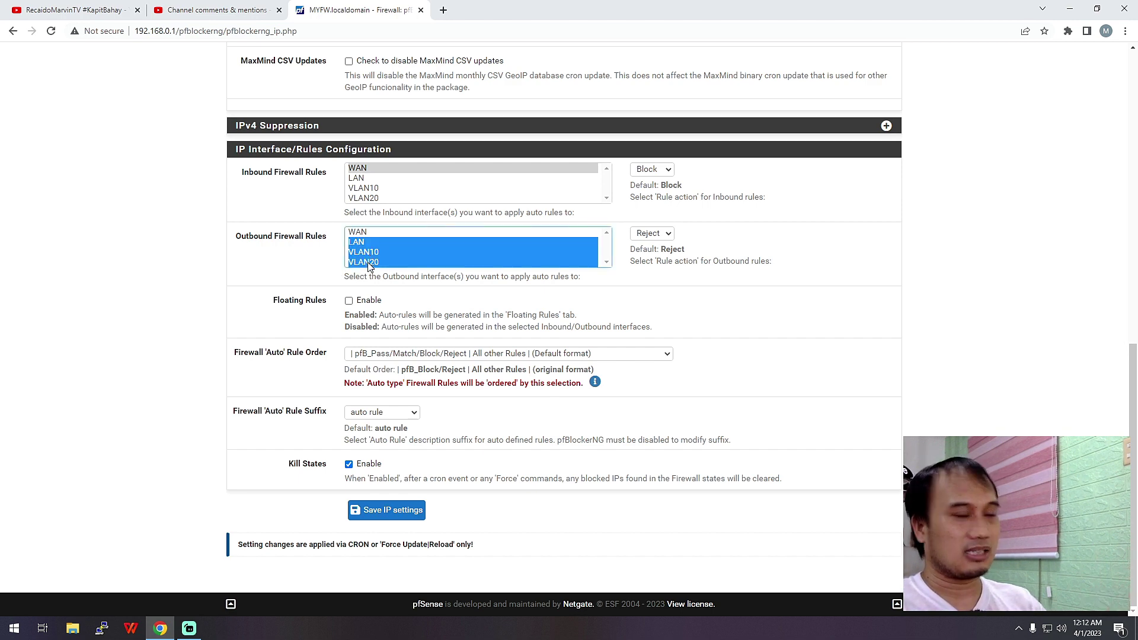
Check the available rule actions for the inbound and outbound firewall rules in the IP settings
scroll(504, 240, "up", 2)
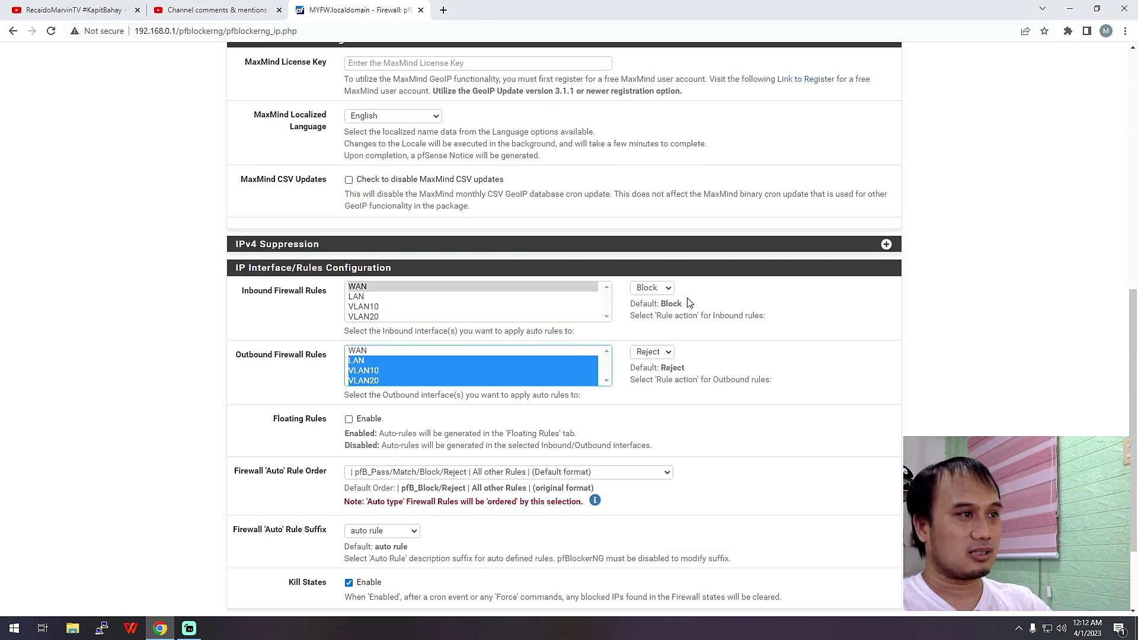
left_click(658, 290)
left_click(737, 295)
left_click(652, 352)
left_click(716, 346)
scroll(465, 322, "up", 9)
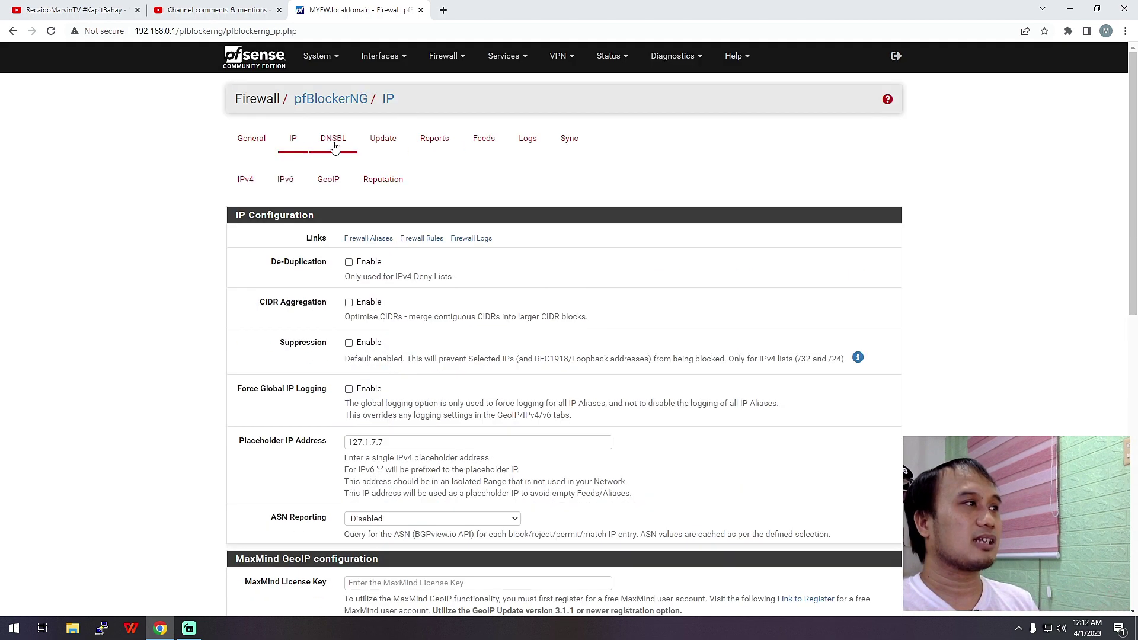
Recheck the pfBlockerNG general settings and view the DNSBL settings with their groups summary
left_click(251, 142)
scroll(575, 368, "down", 5)
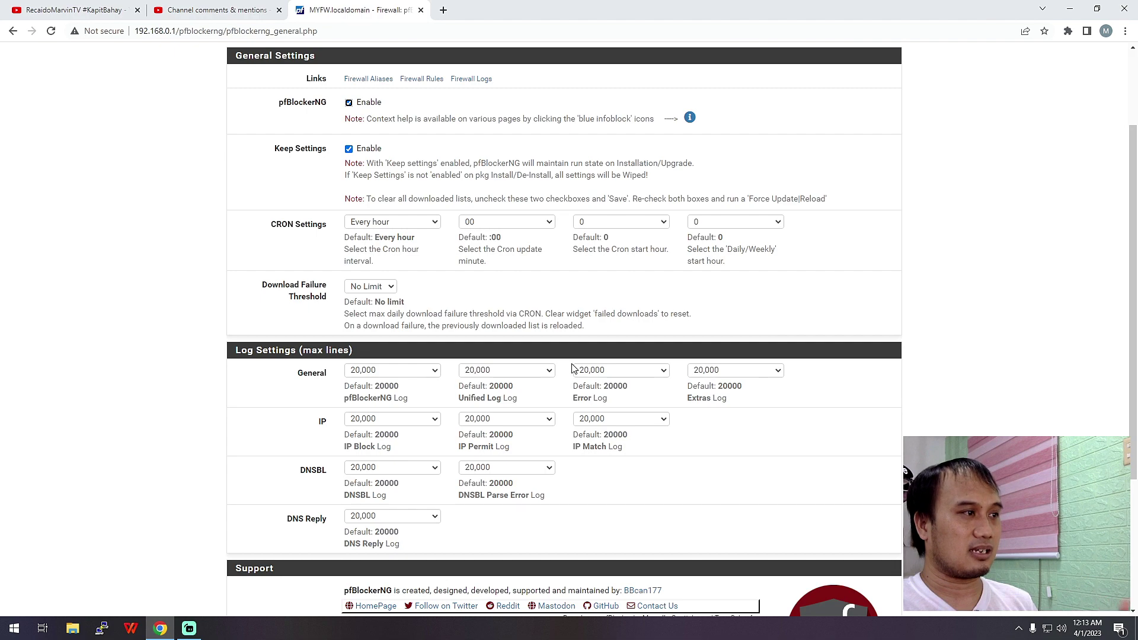
scroll(574, 368, "up", 5)
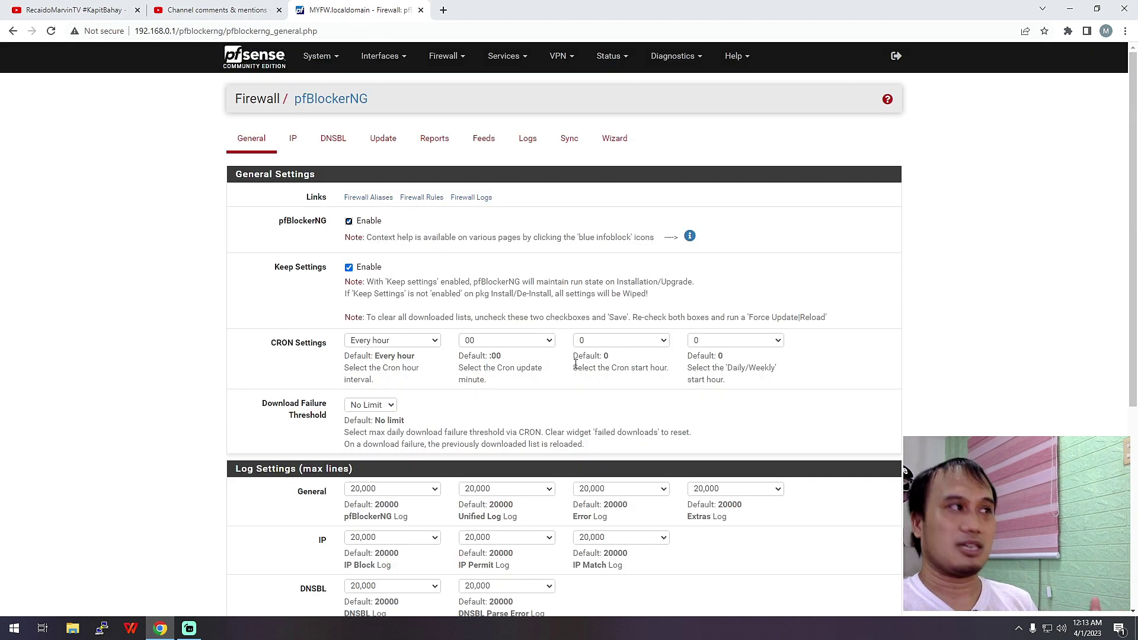
left_click(344, 148)
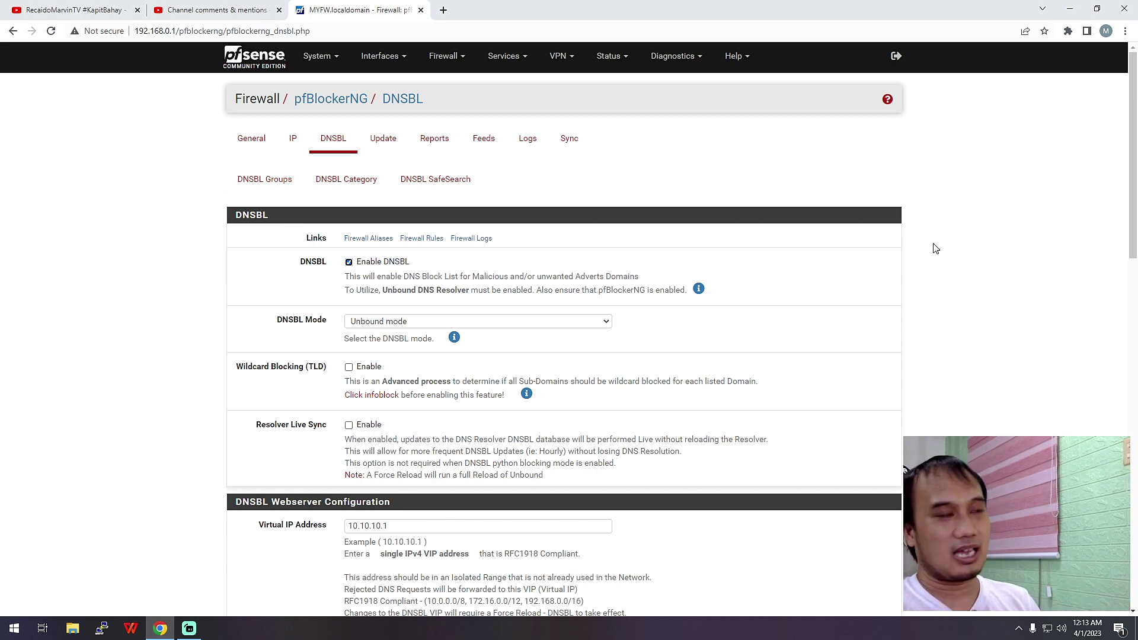
left_click(261, 188)
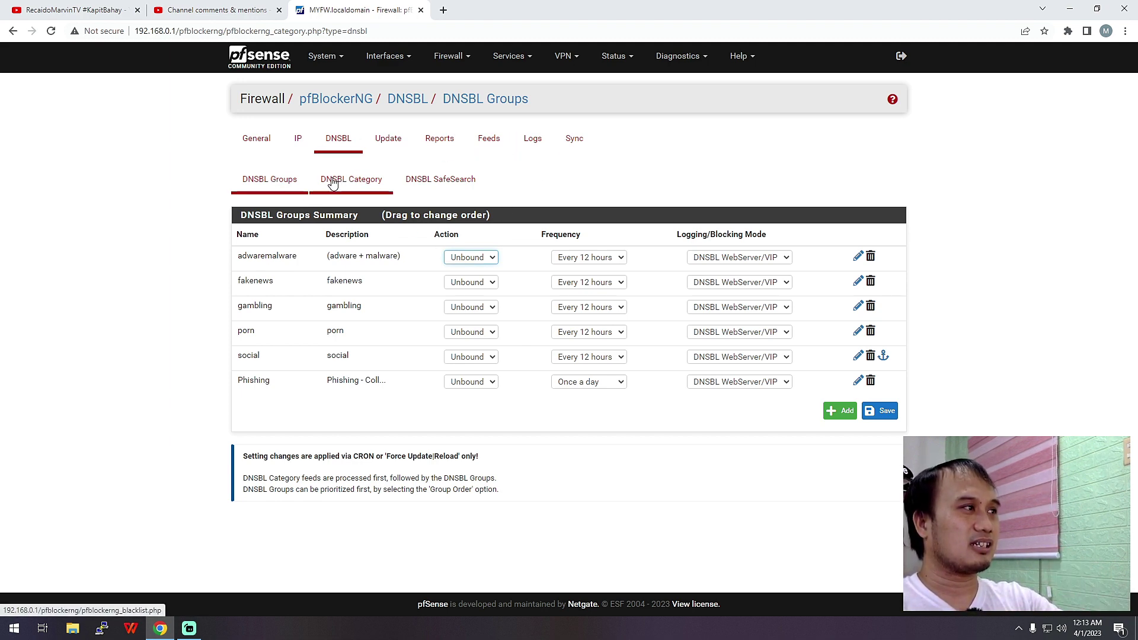
Browse the pre-defined pfBlockerNG feeds in the IPv4 and IPv6 categories
left_click(489, 143)
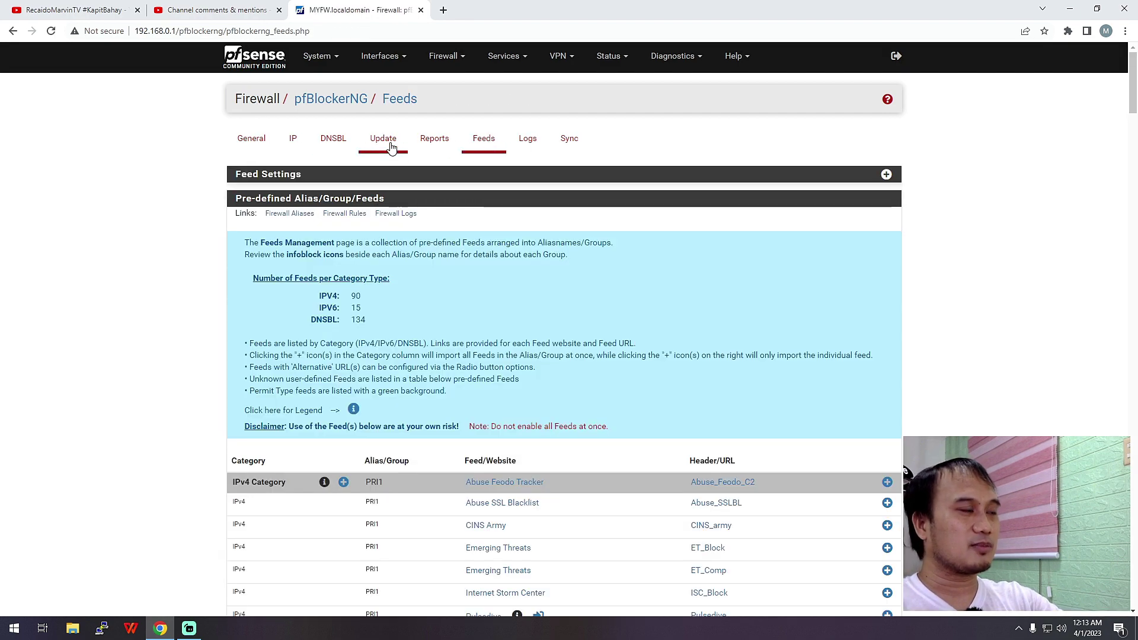
scroll(464, 454, "down", 7)
scroll(463, 454, "down", 15)
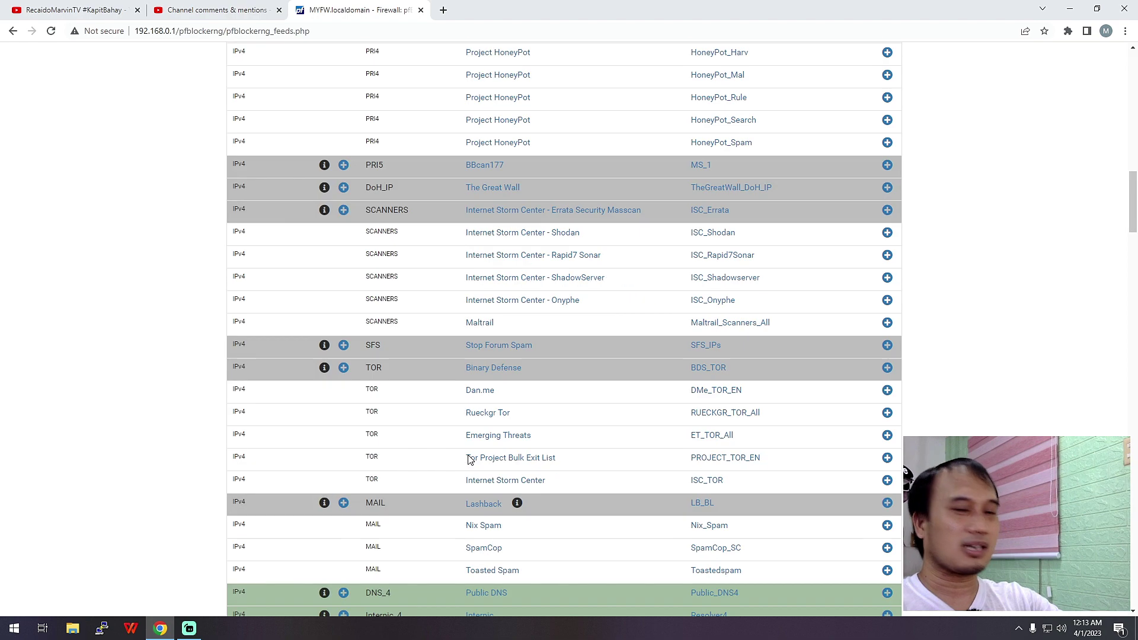
scroll(469, 461, "down", 8)
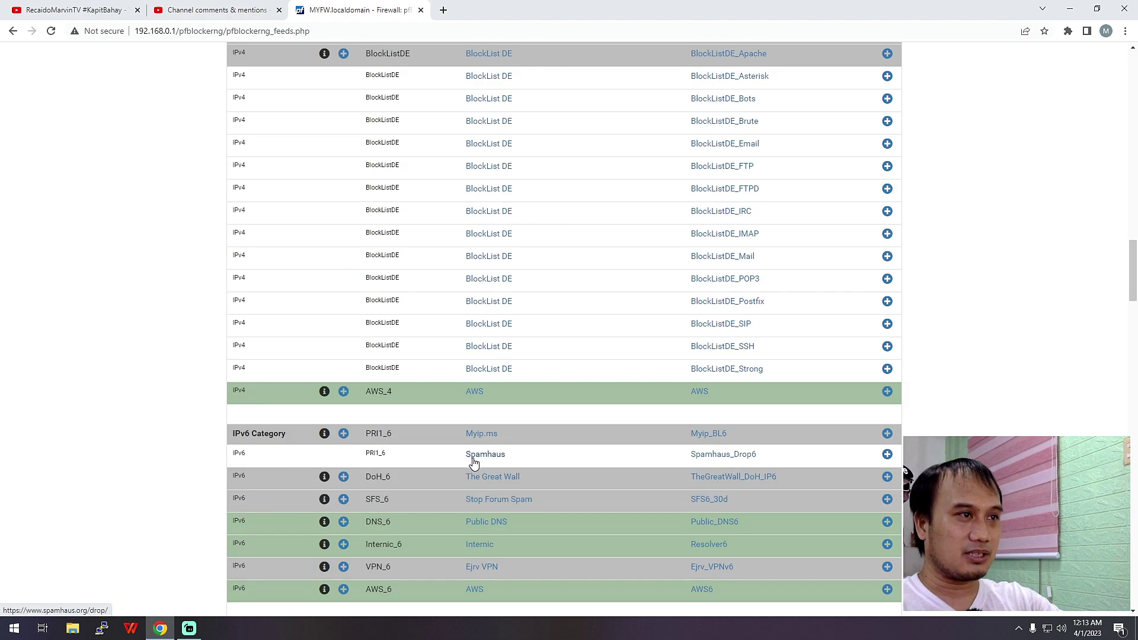
scroll(475, 458, "up", 14)
scroll(478, 463, "up", 15)
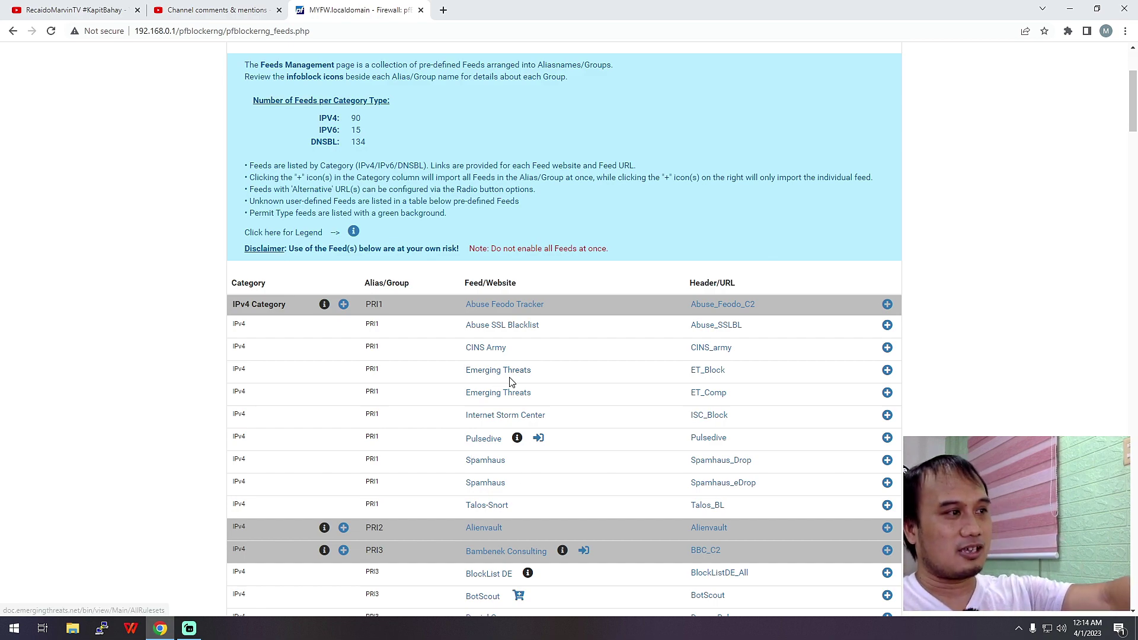
scroll(519, 406, "down", 1)
scroll(519, 407, "down", 7)
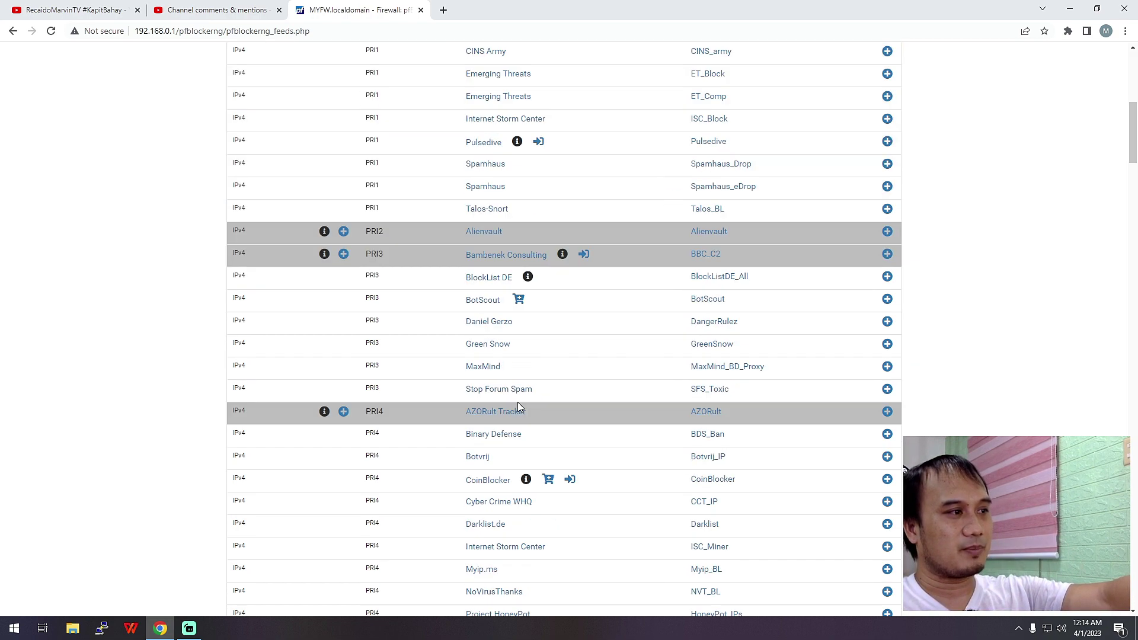
scroll(504, 555, "up", 9)
scroll(486, 549, "up", 2)
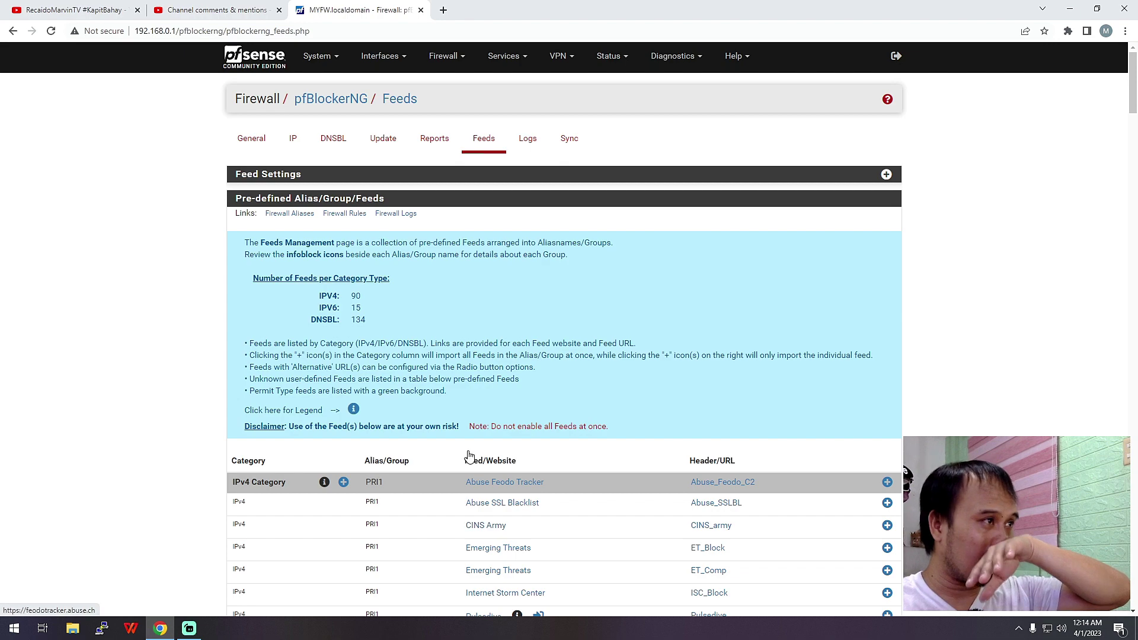
Examine the DNSBL blacklist category settings, including the blacklists, language, update frequency and logging options
left_click(330, 138)
left_click(335, 184)
scroll(479, 385, "down", 2)
scroll(480, 387, "up", 2)
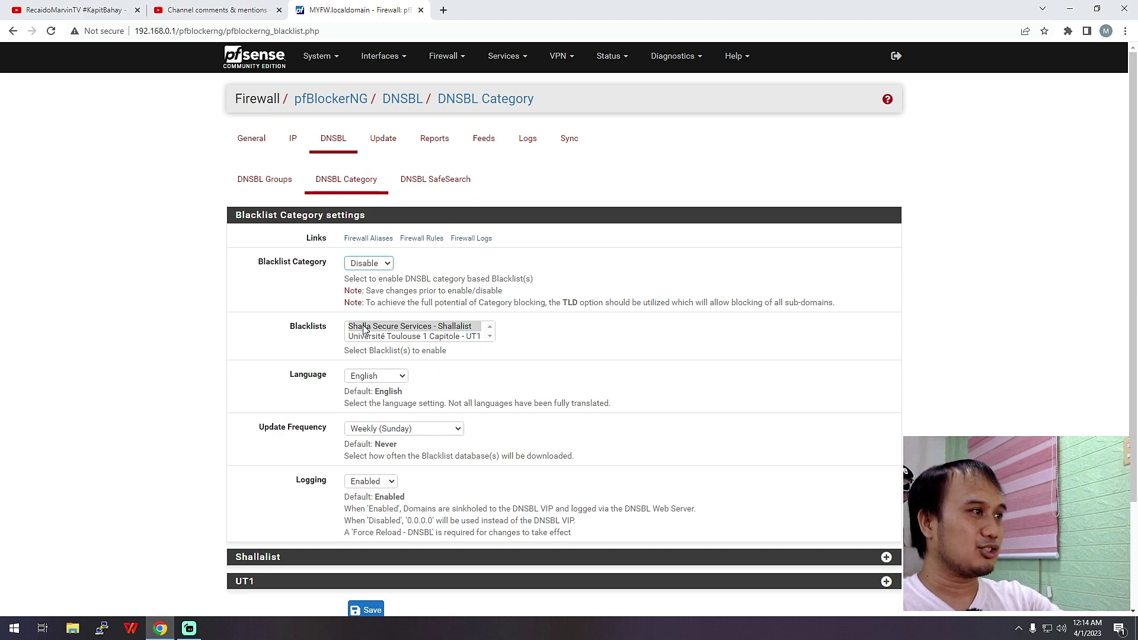
scroll(370, 366, "down", 1)
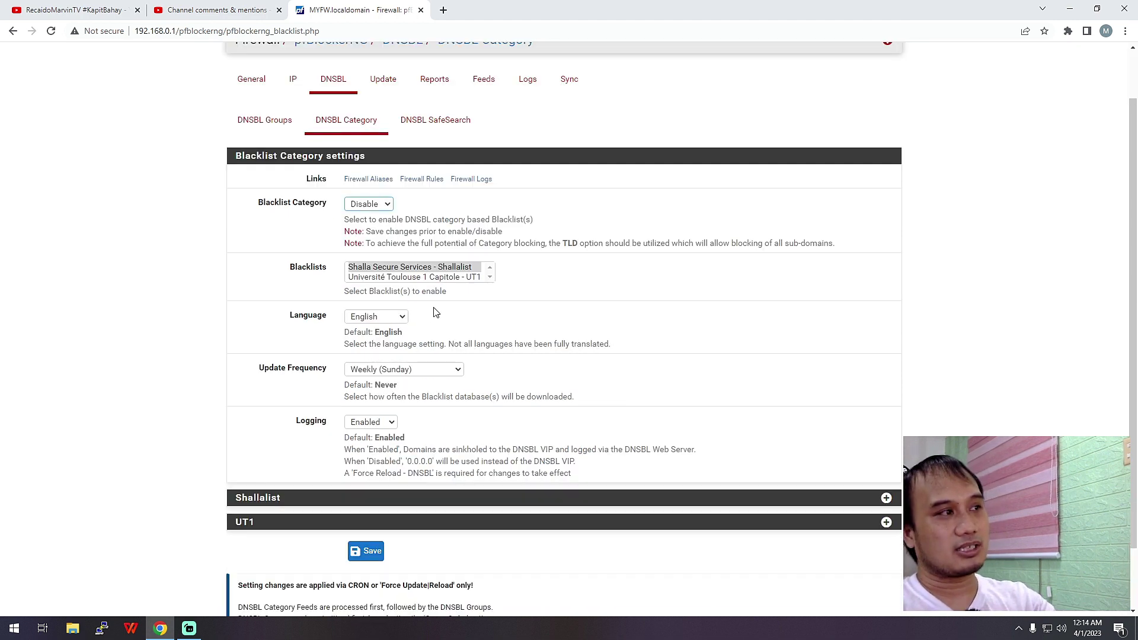
Review the remaining DNSBL blacklist category options and recheck the pfBlockerNG general settings
scroll(402, 288, "down", 1)
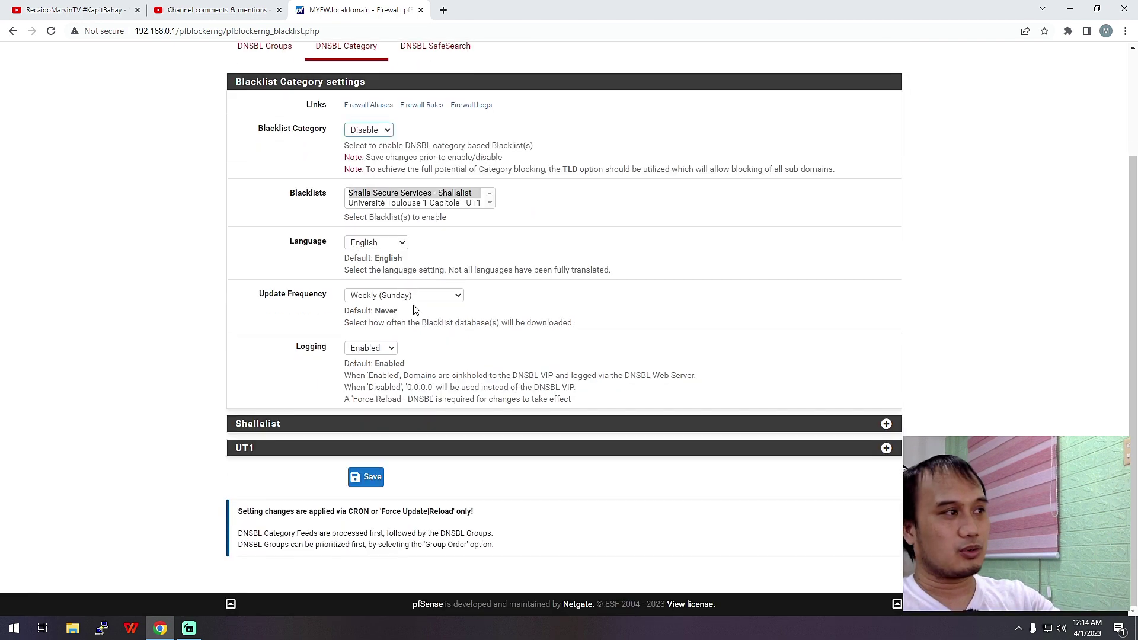
scroll(485, 394, "up", 2)
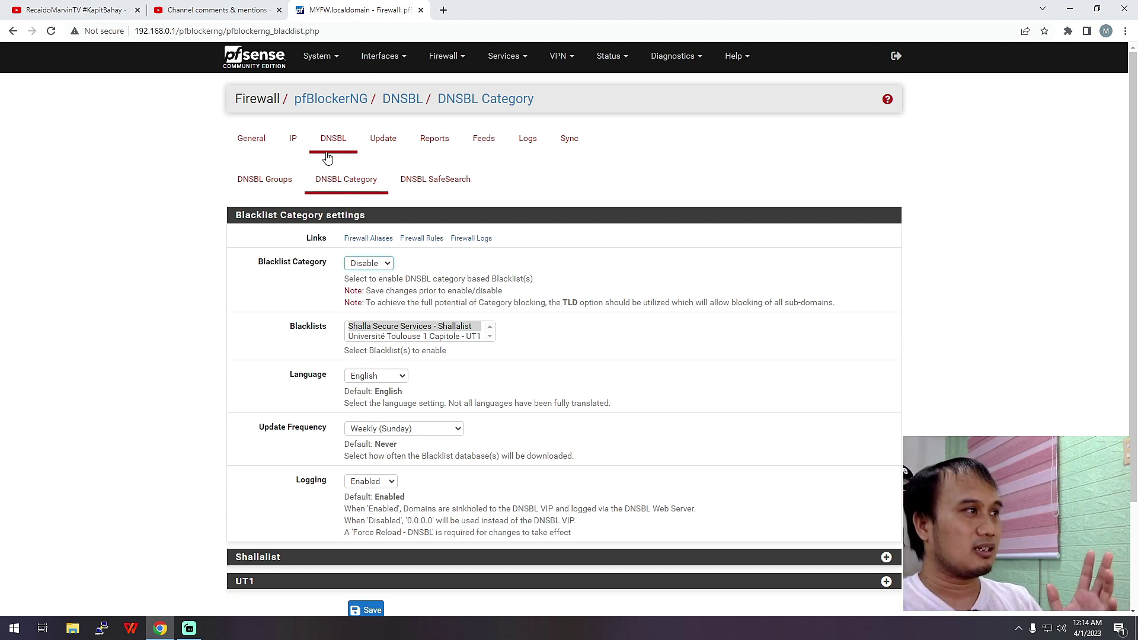
left_click(250, 138)
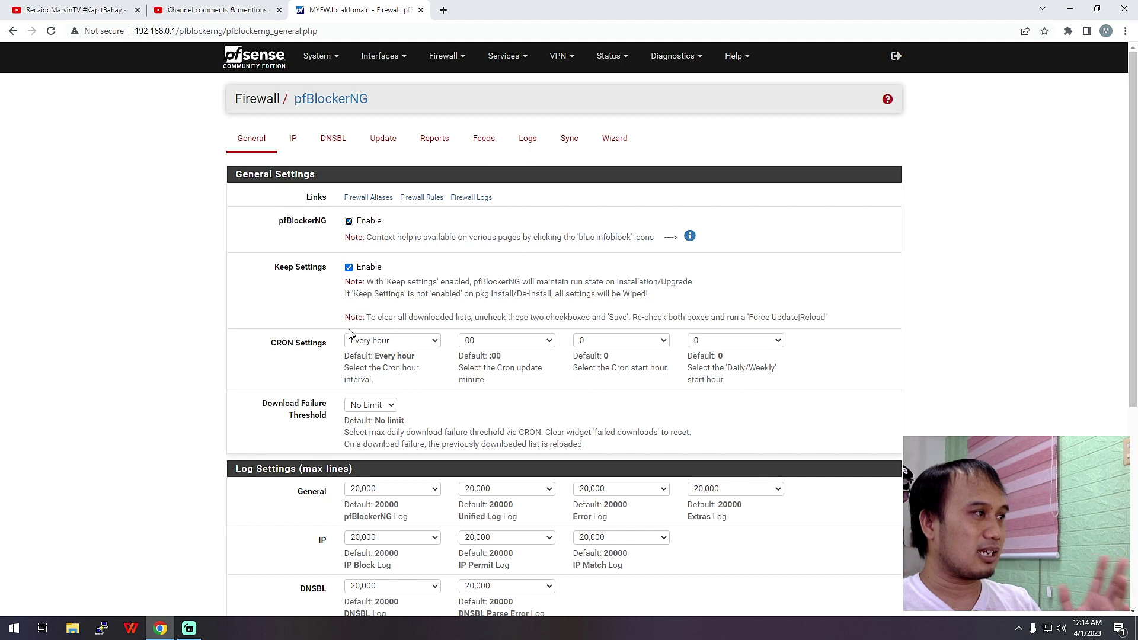
scroll(382, 308, "down", 1)
scroll(385, 320, "up", 1)
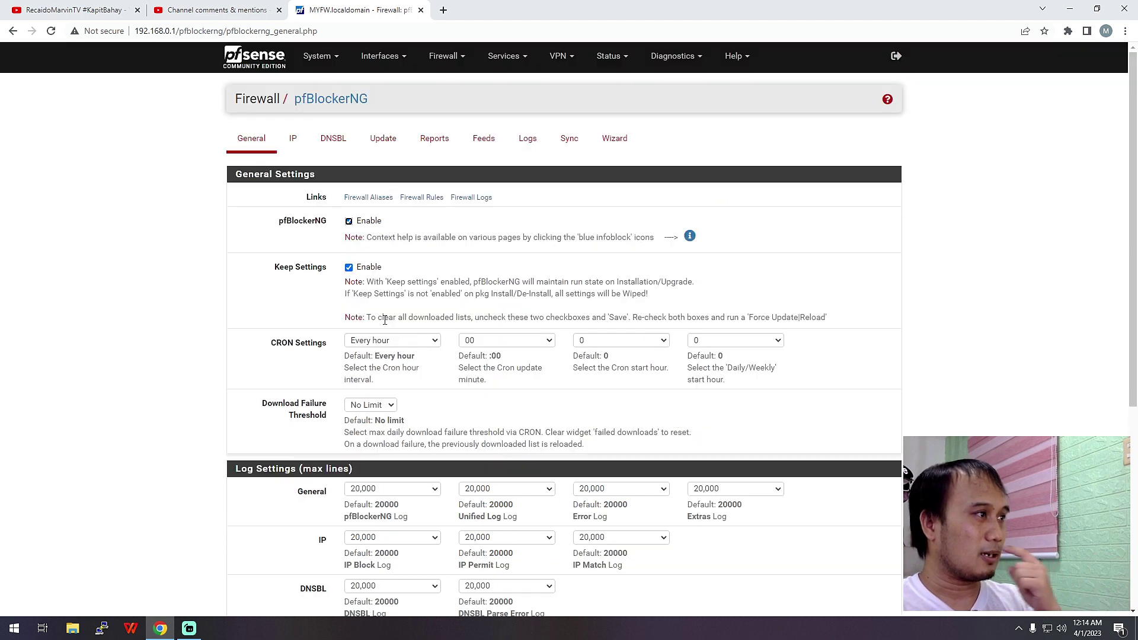
Open the DNSBL settings and read the Wildcard Blocking (TLD) description with its expanded help information
left_click(331, 141)
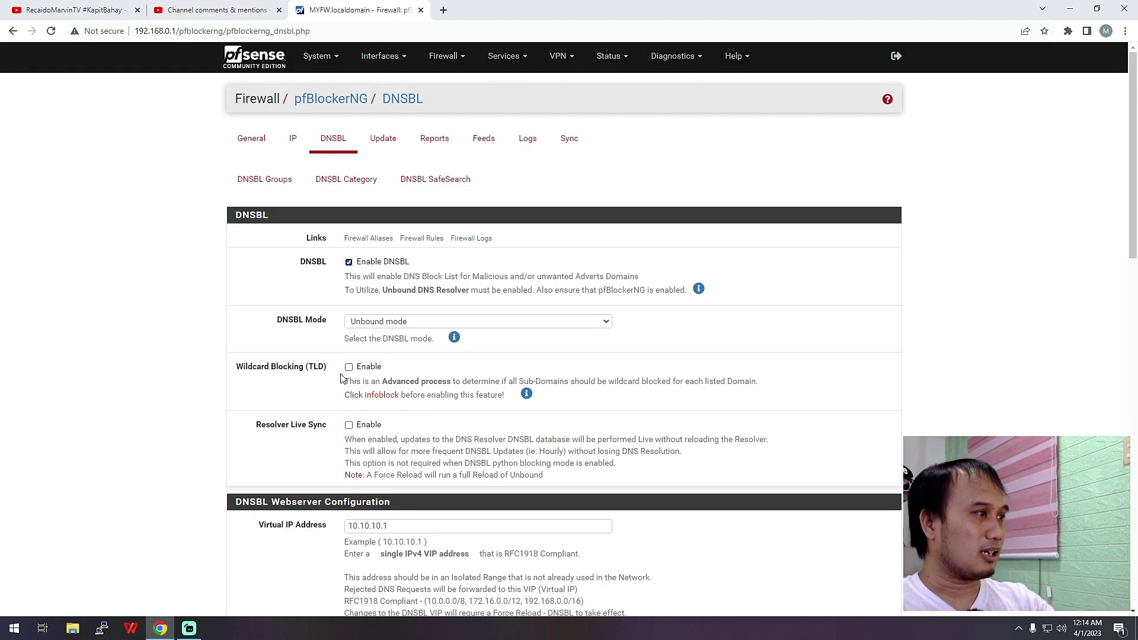
scroll(356, 373, "down", 1)
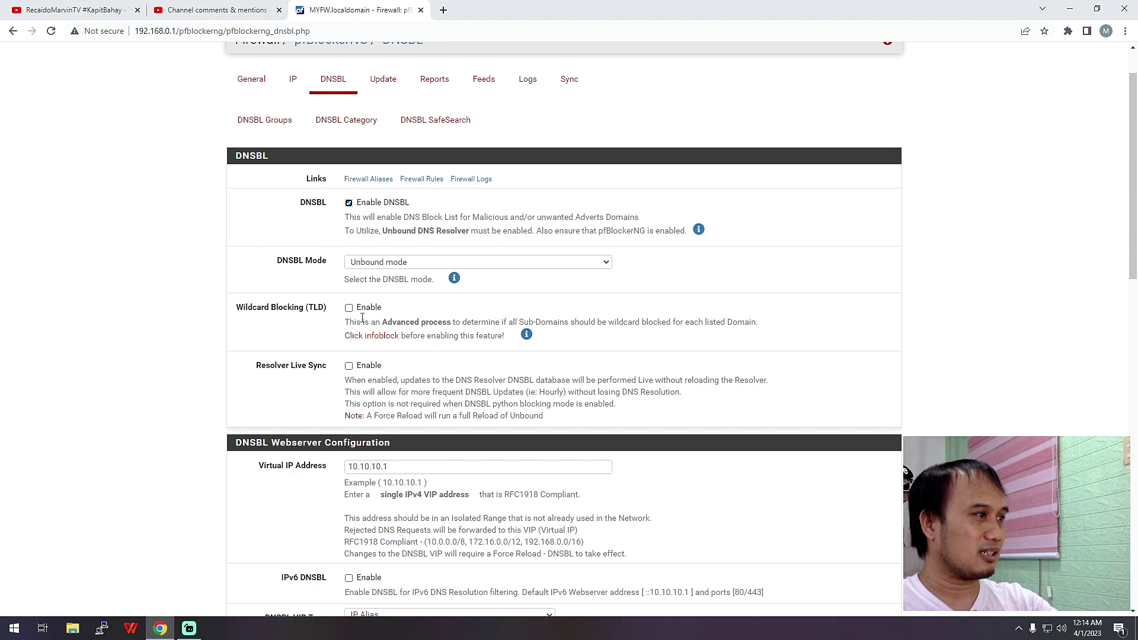
left_click_drag(346, 321, 758, 334)
left_click(320, 342)
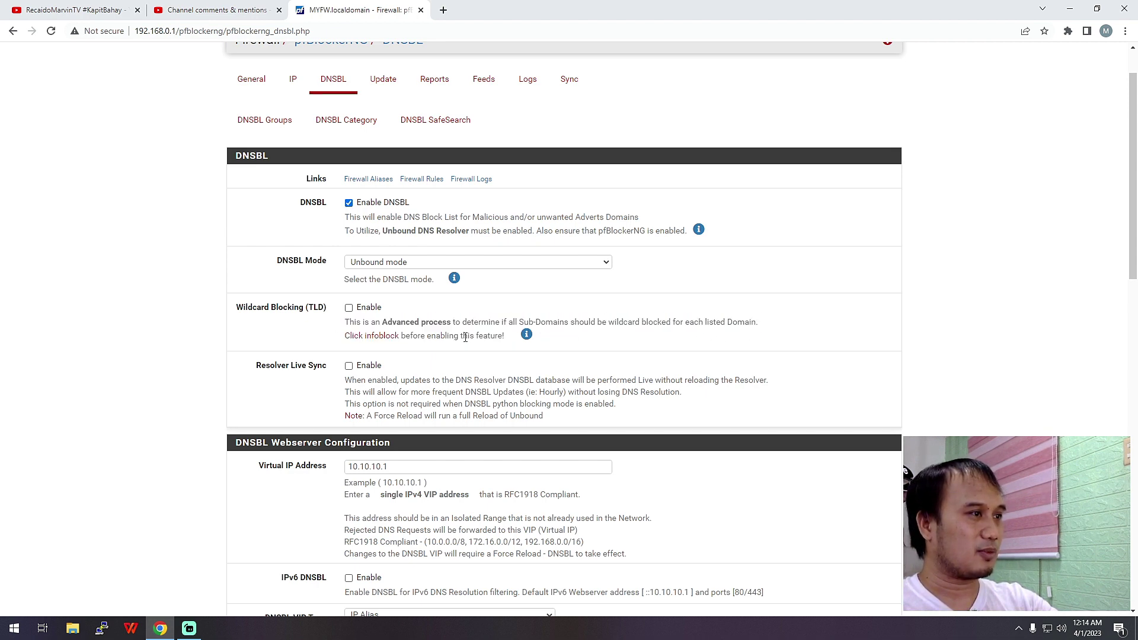
left_click(527, 334)
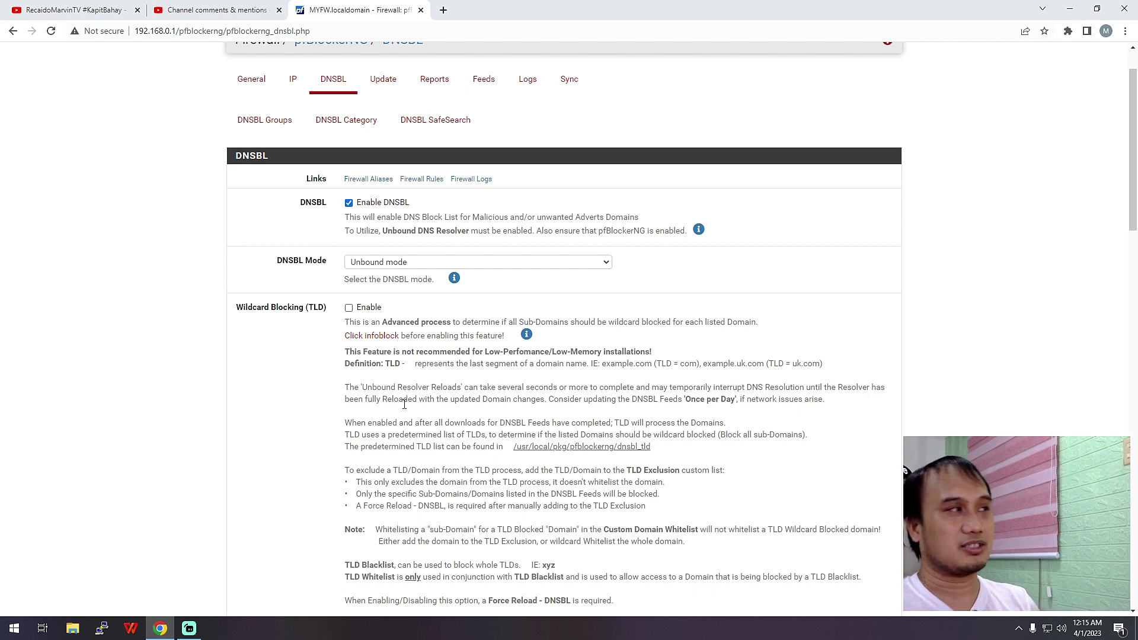
scroll(405, 403, "up", 1)
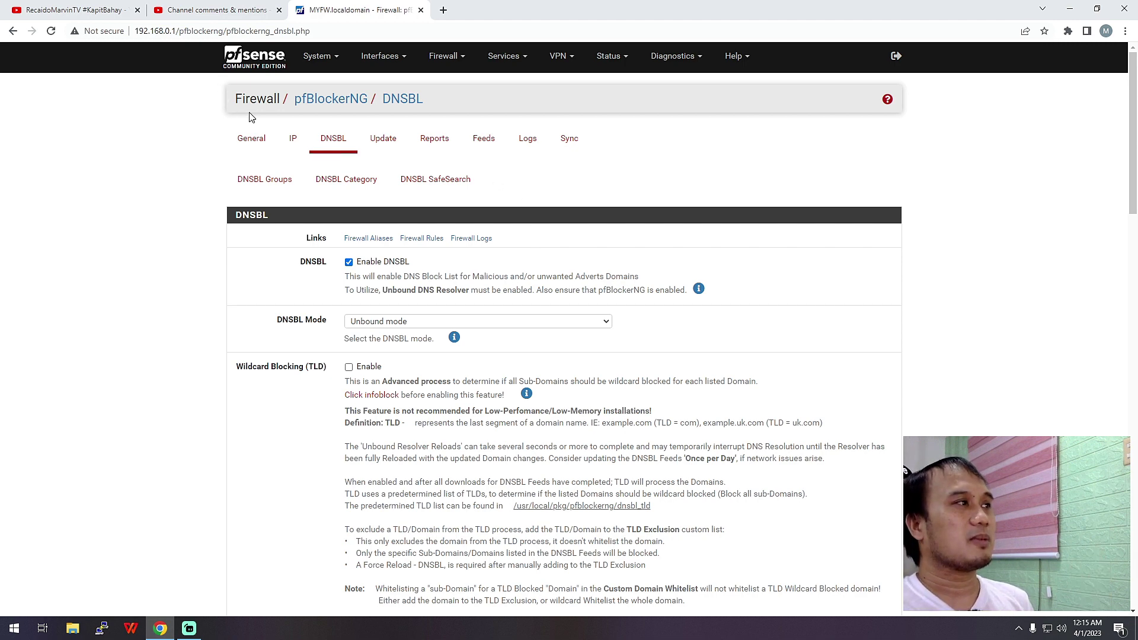
Reopen the DNSBL settings and examine the Wildcard Blocking (TLD) help note on resolver reloads and feed update frequency
left_click(292, 139)
left_click(320, 141)
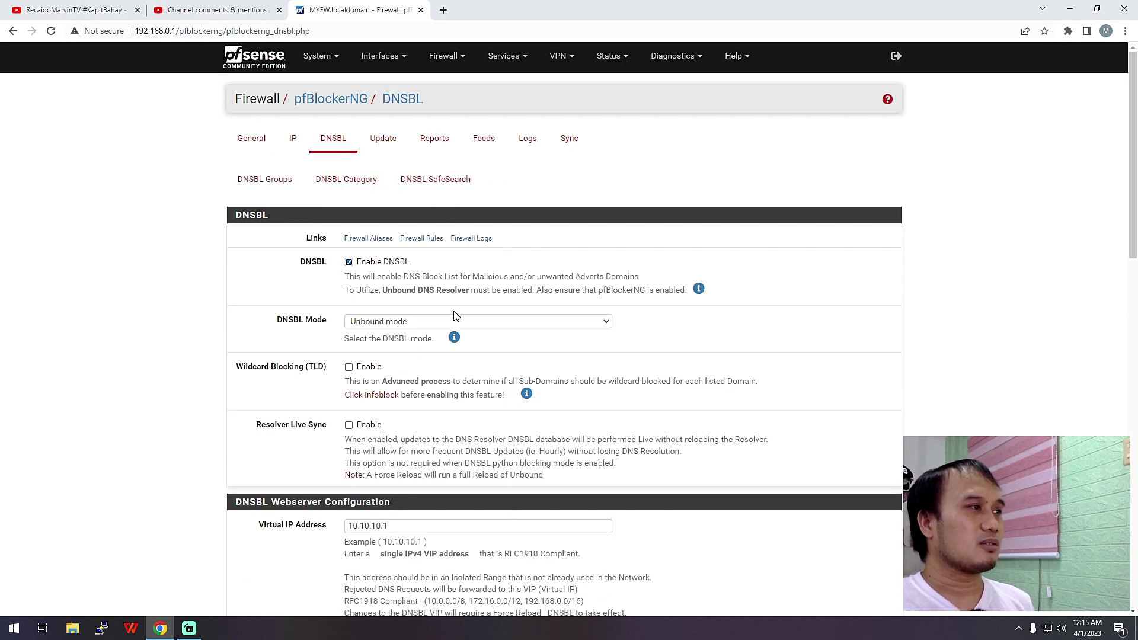
scroll(455, 314, "down", 2)
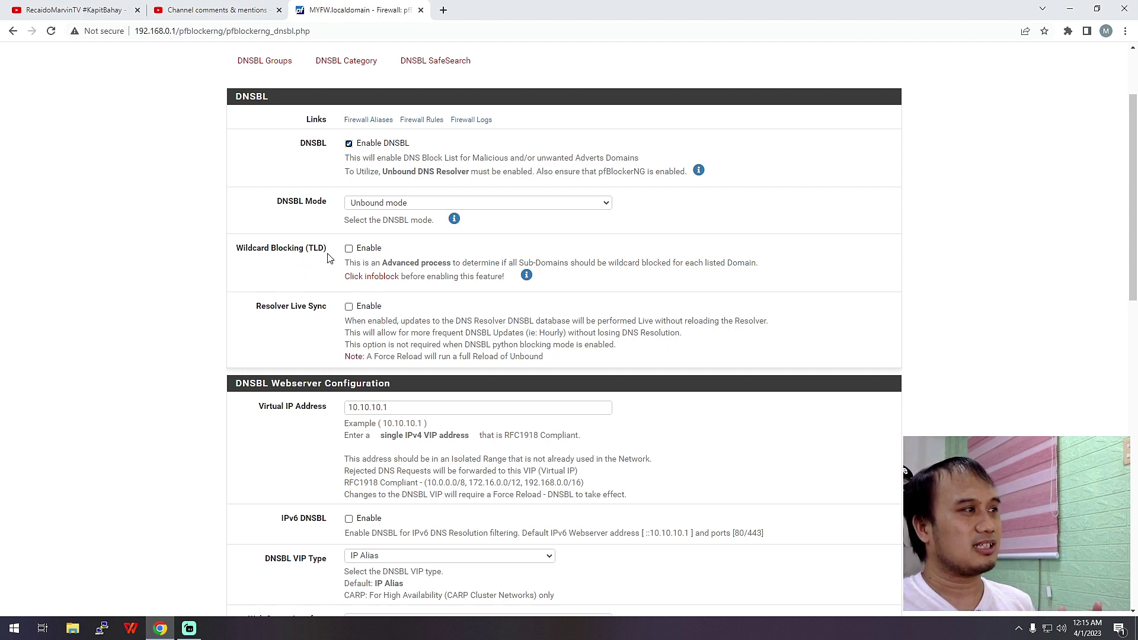
scroll(378, 329, "down", 1)
left_click(527, 216)
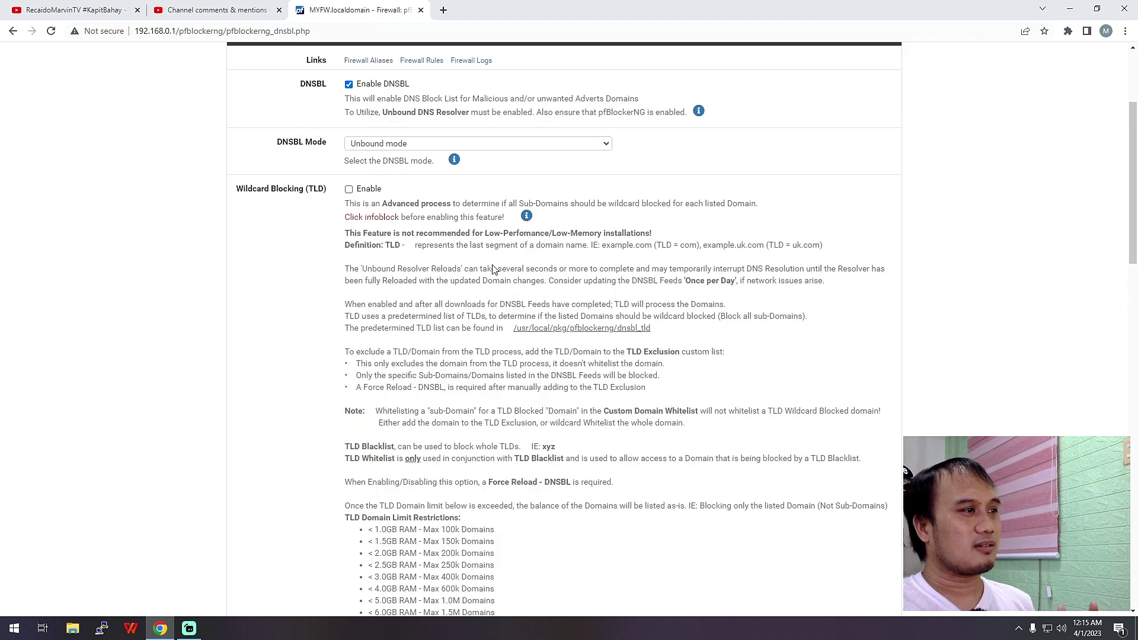
left_click_drag(347, 257, 701, 282)
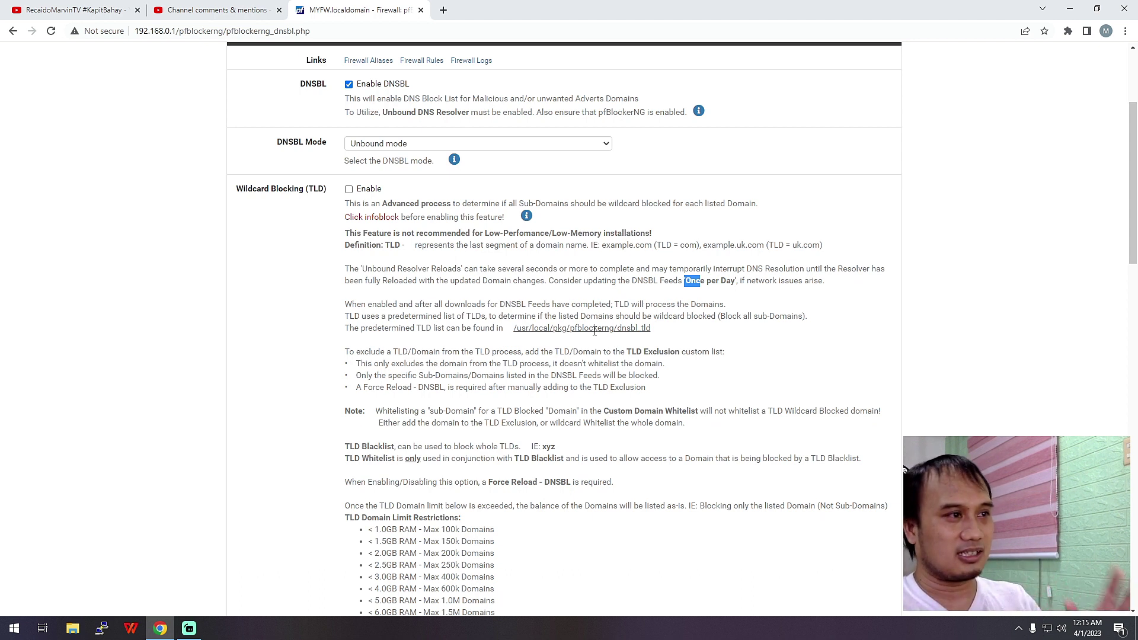
left_click(664, 337)
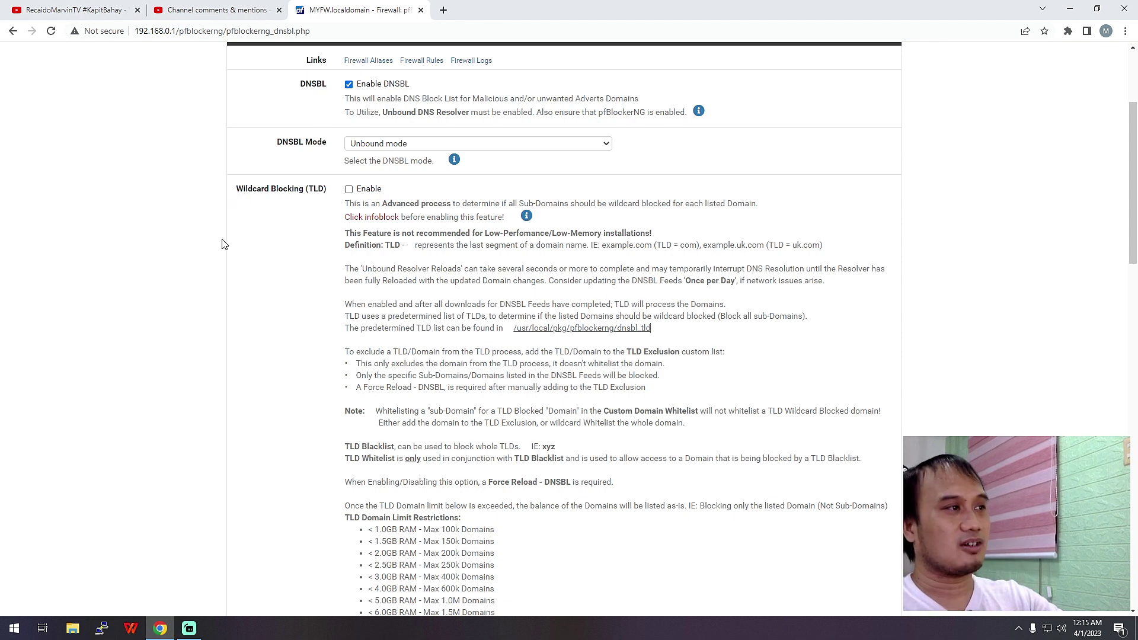
scroll(221, 243, "up", 3)
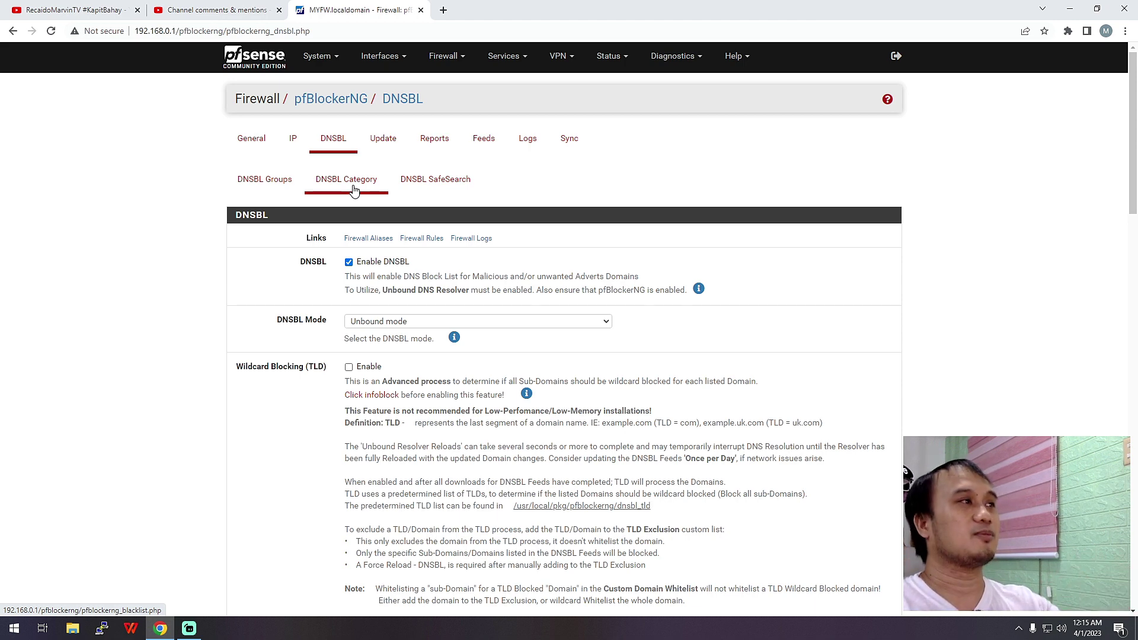
Review the whole general settings page, including the CRON, download failure threshold and log settings
left_click(251, 139)
scroll(529, 211, "down", 3)
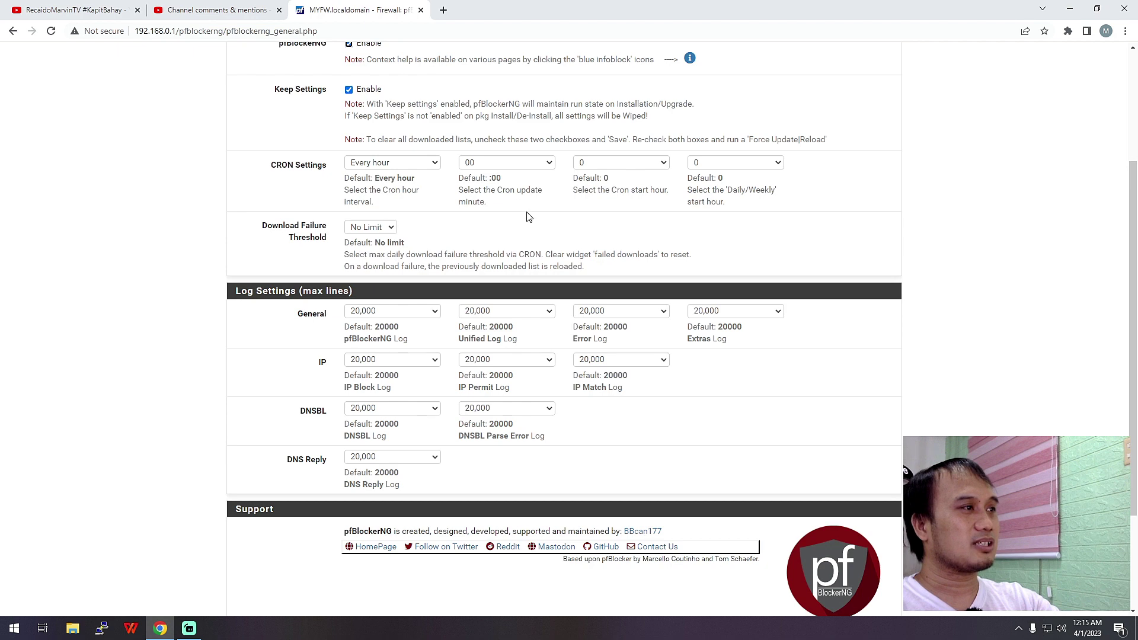
scroll(530, 210, "down", 3)
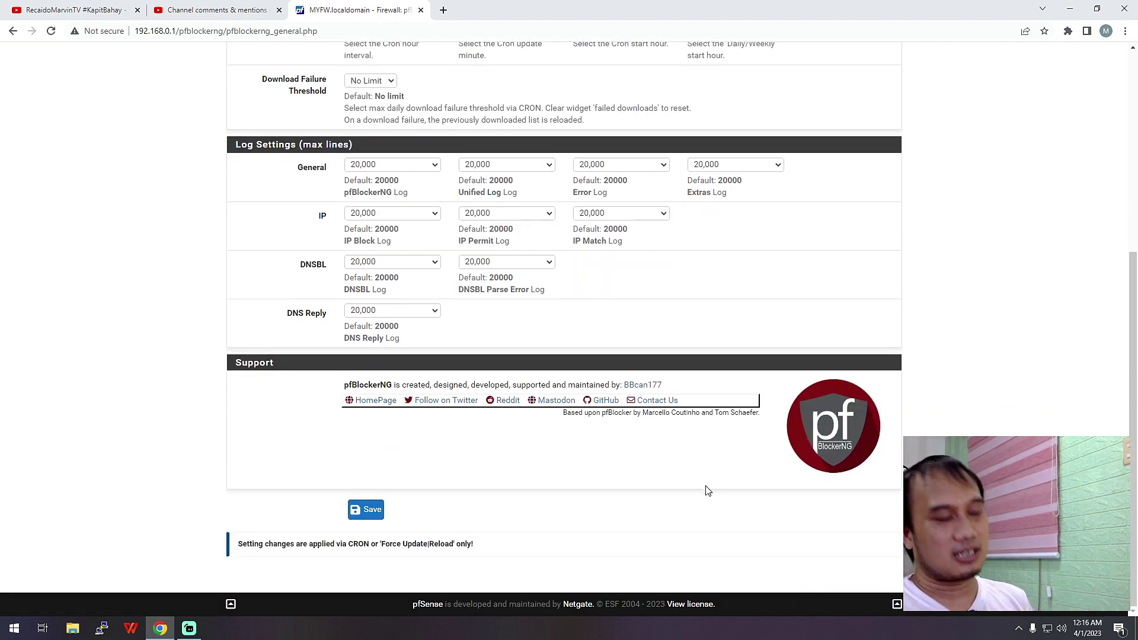
scroll(704, 484, "up", 6)
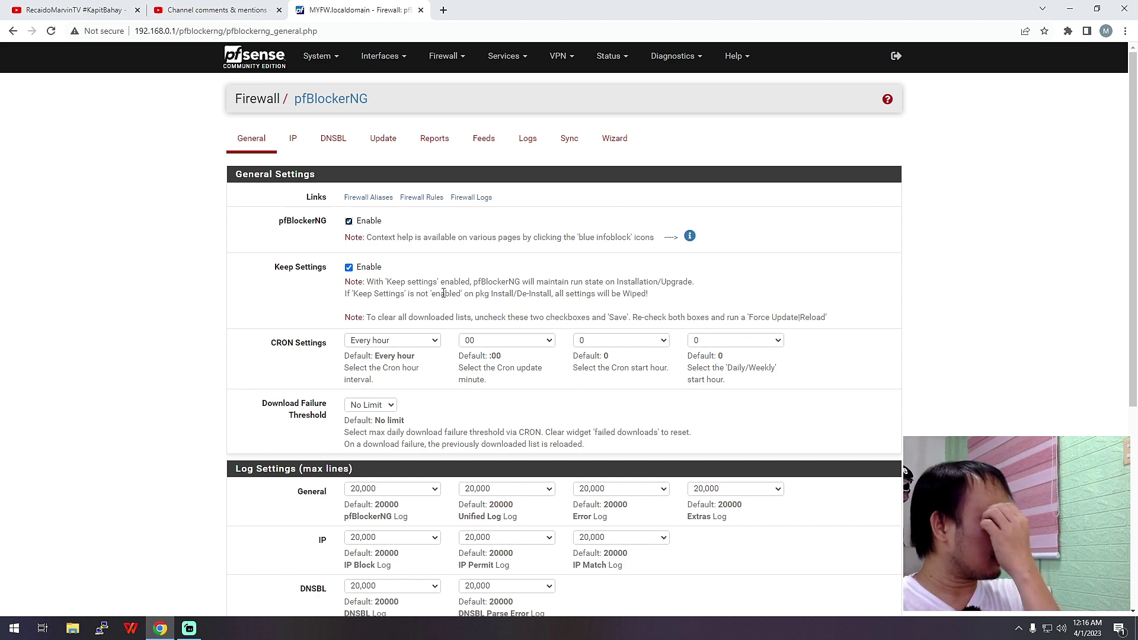
Open a blank new DNSBL group from the groups summary and inspect its name and source fields
left_click(332, 141)
left_click(241, 184)
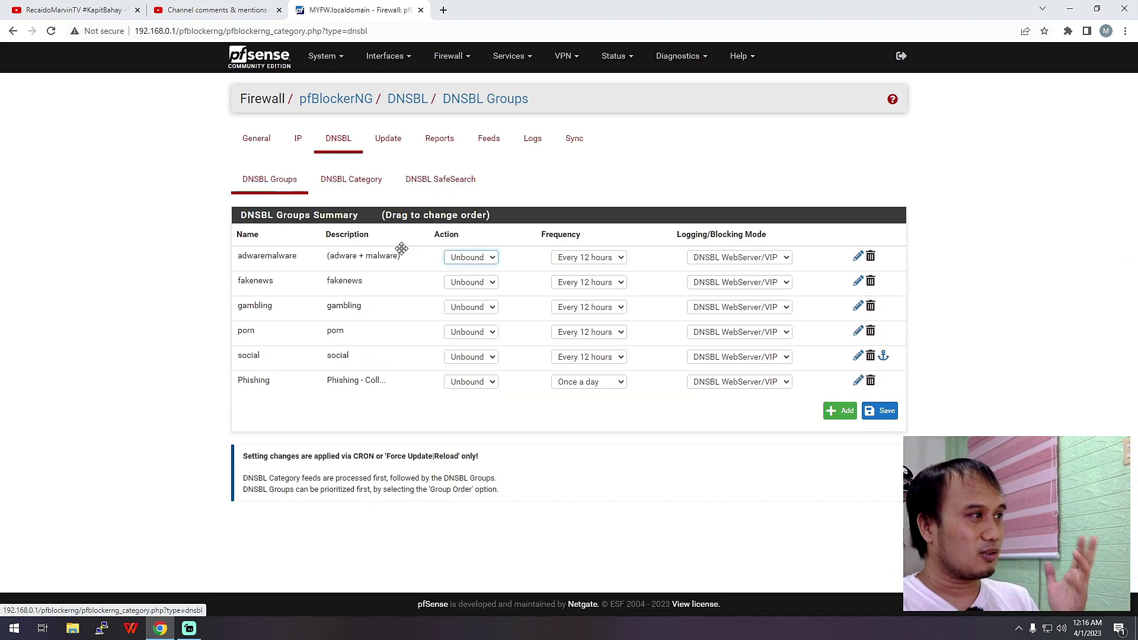
left_click(841, 412)
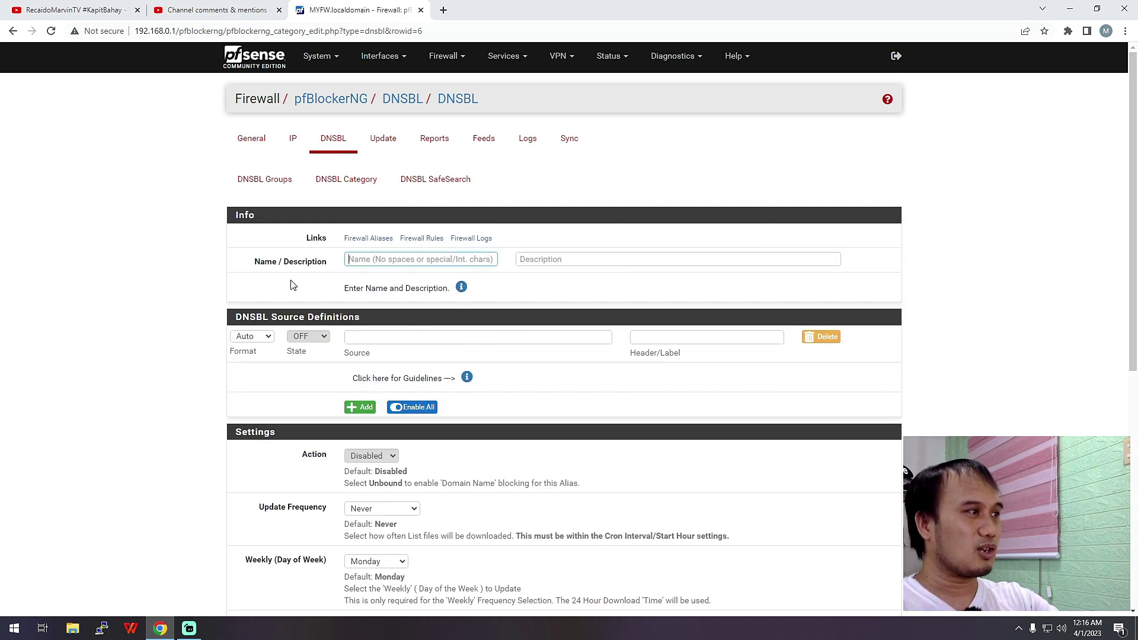
left_click(385, 255)
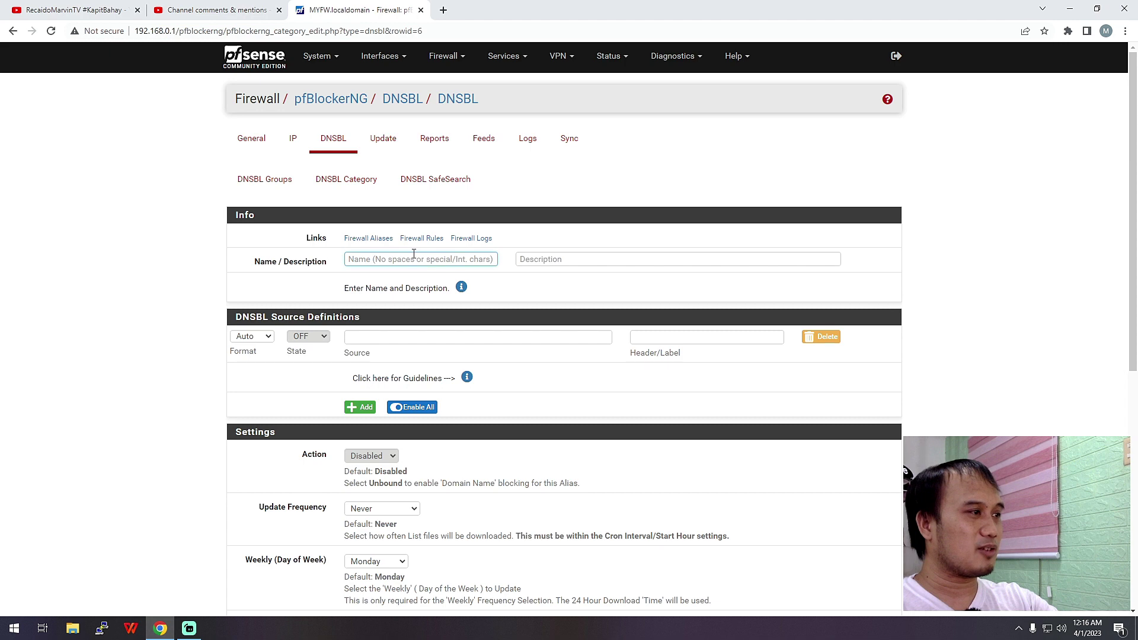
left_click(398, 337)
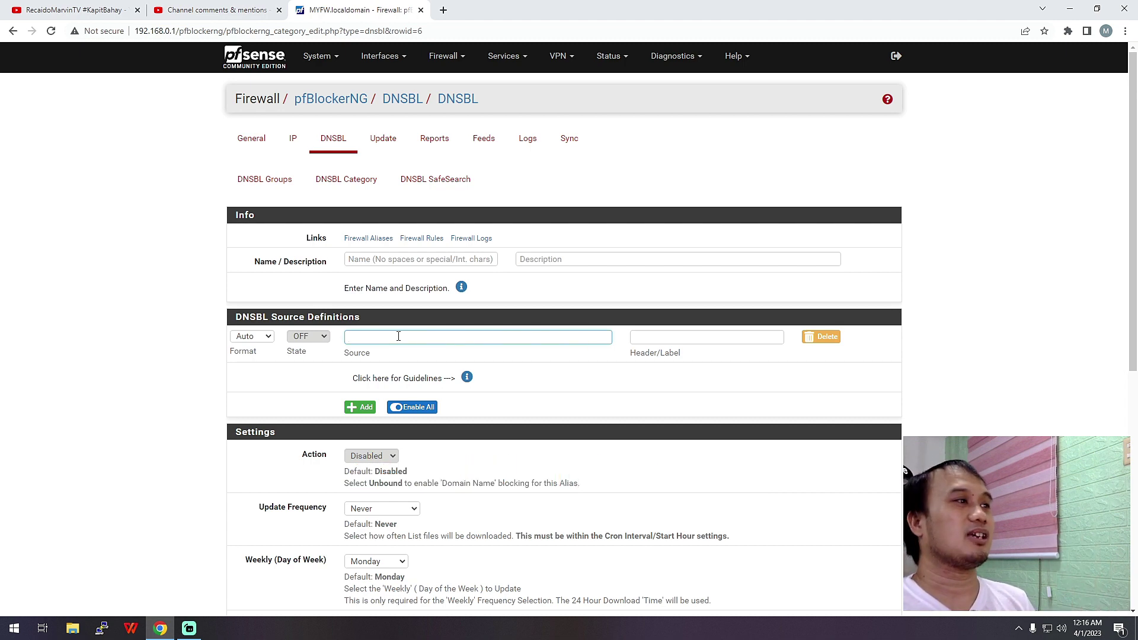
Return to the DNSBL groups summary and open the gambling group to inspect its source address
left_click(284, 180)
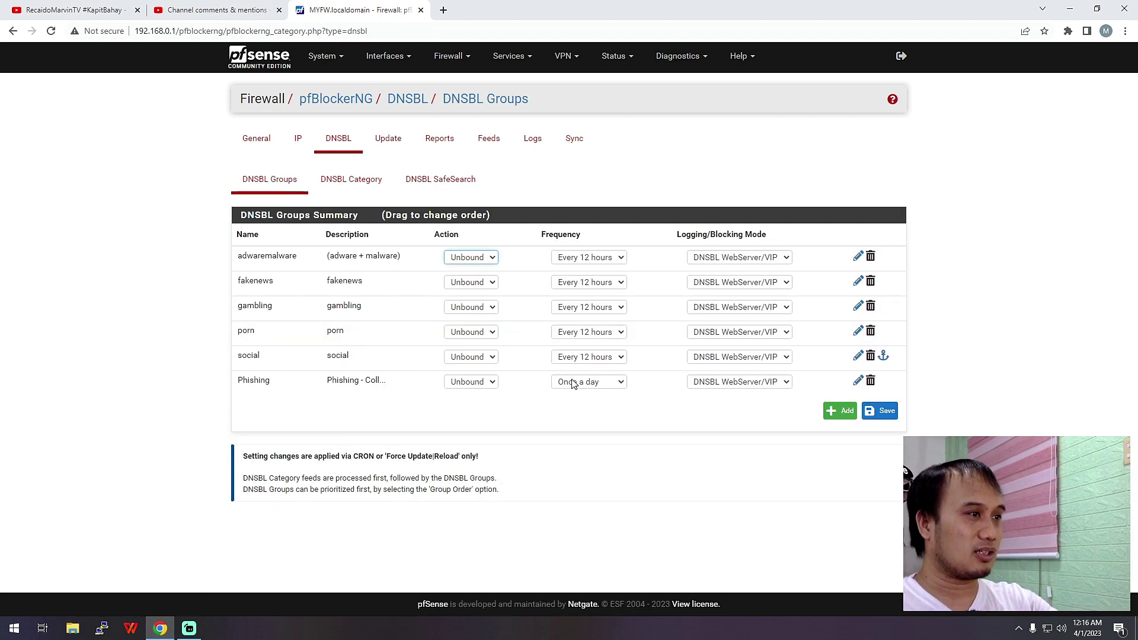
left_click(859, 309)
left_click_drag(554, 337, 347, 336)
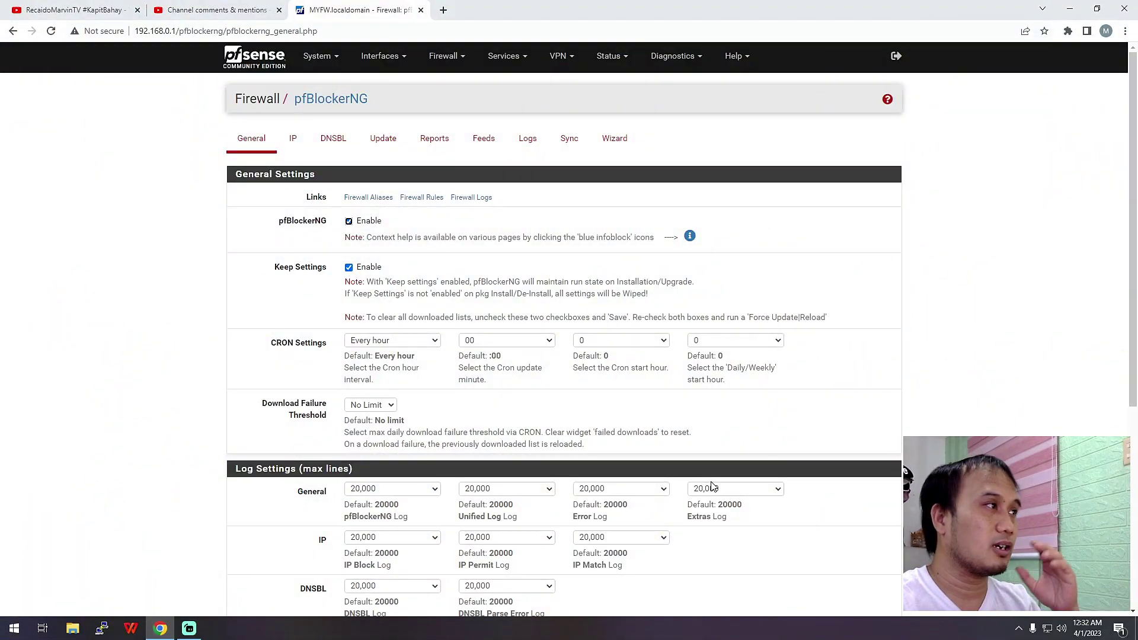
Review the DNSBL settings and webserver configuration, and view the DNSBL groups summary
left_click(332, 139)
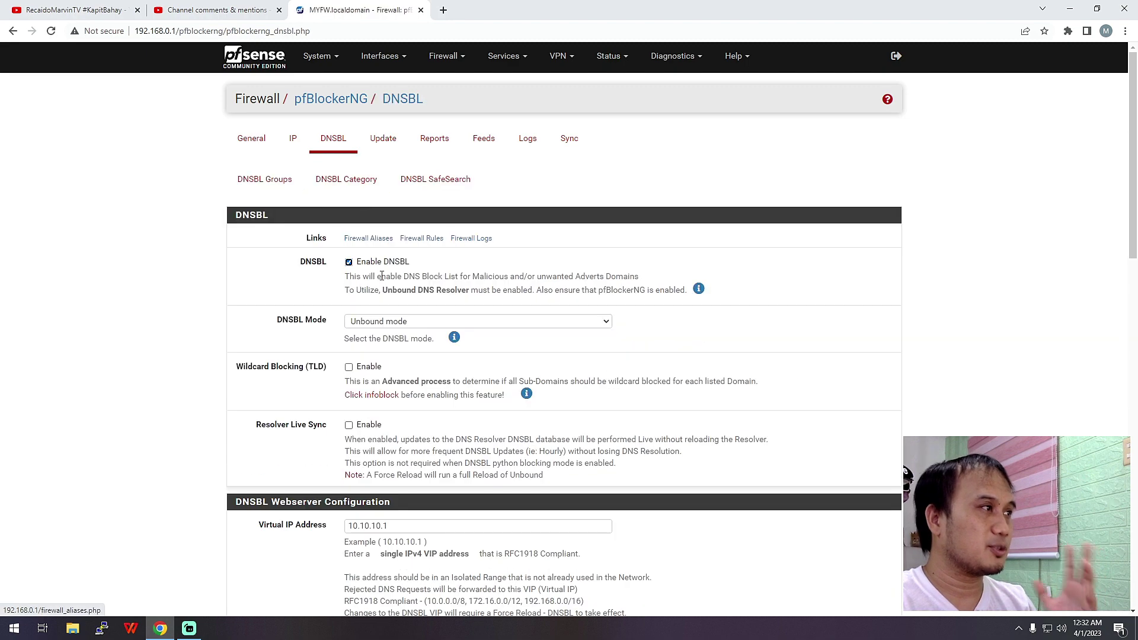
scroll(396, 329, "down", 6)
scroll(426, 441, "up", 4)
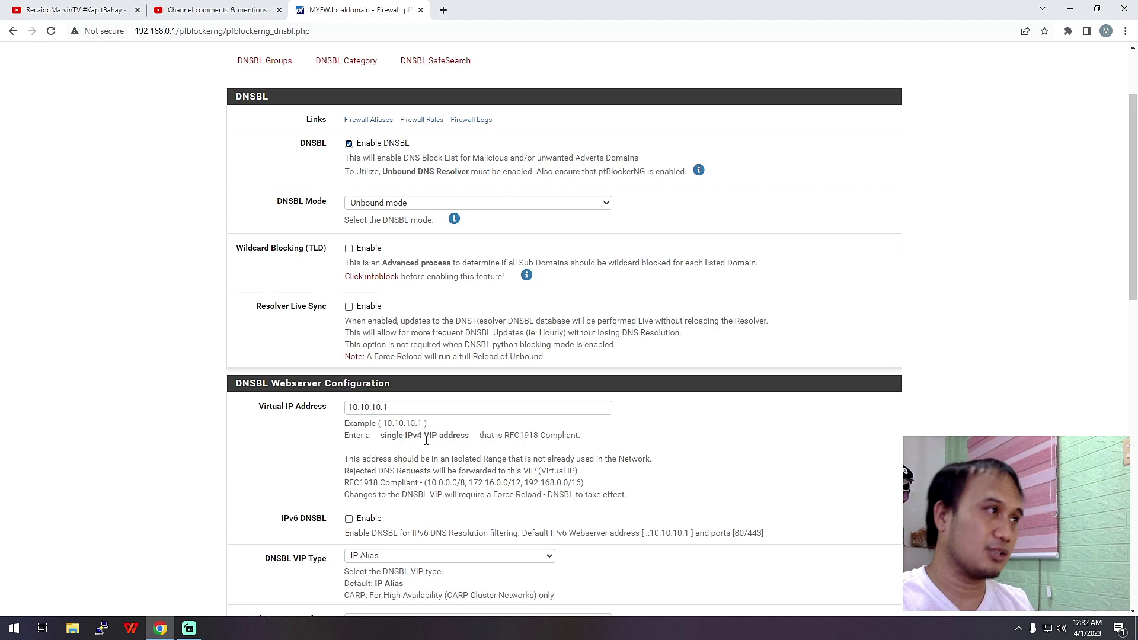
scroll(427, 440, "up", 2)
left_click(284, 188)
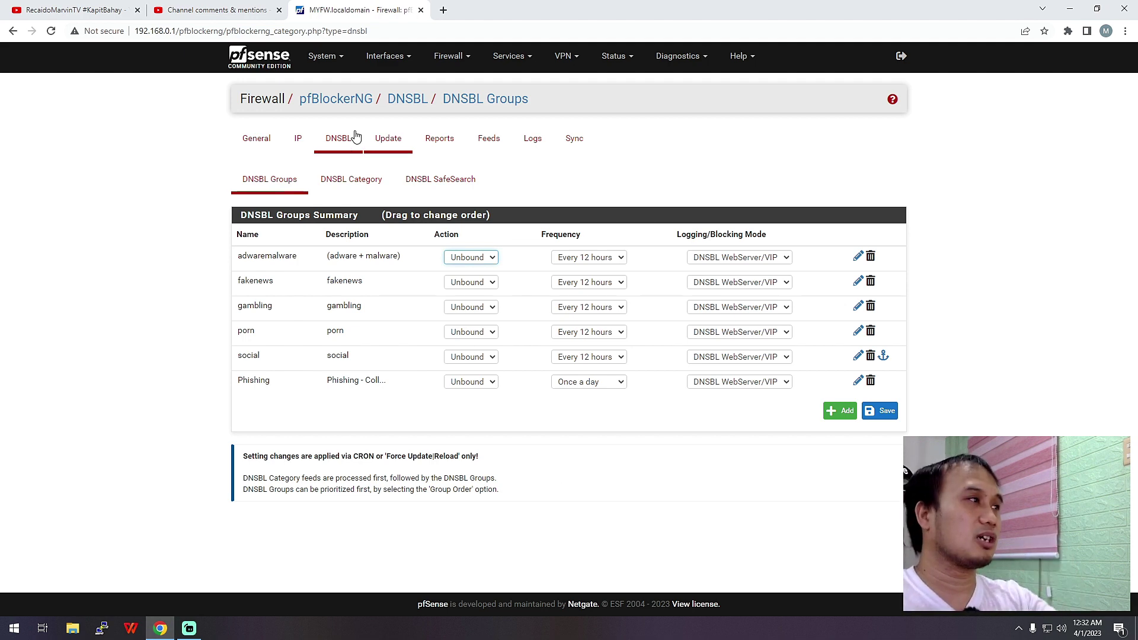
View the IP configuration settings and browse the pre-defined IPv4 feeds
left_click(297, 148)
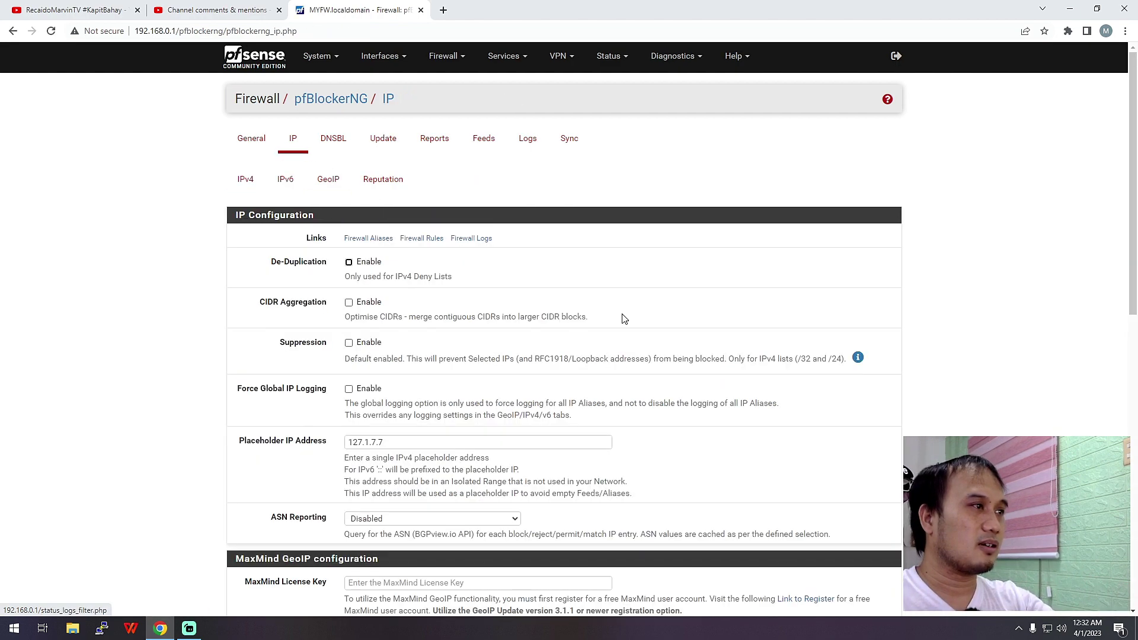
left_click(502, 147)
scroll(809, 434, "down", 9)
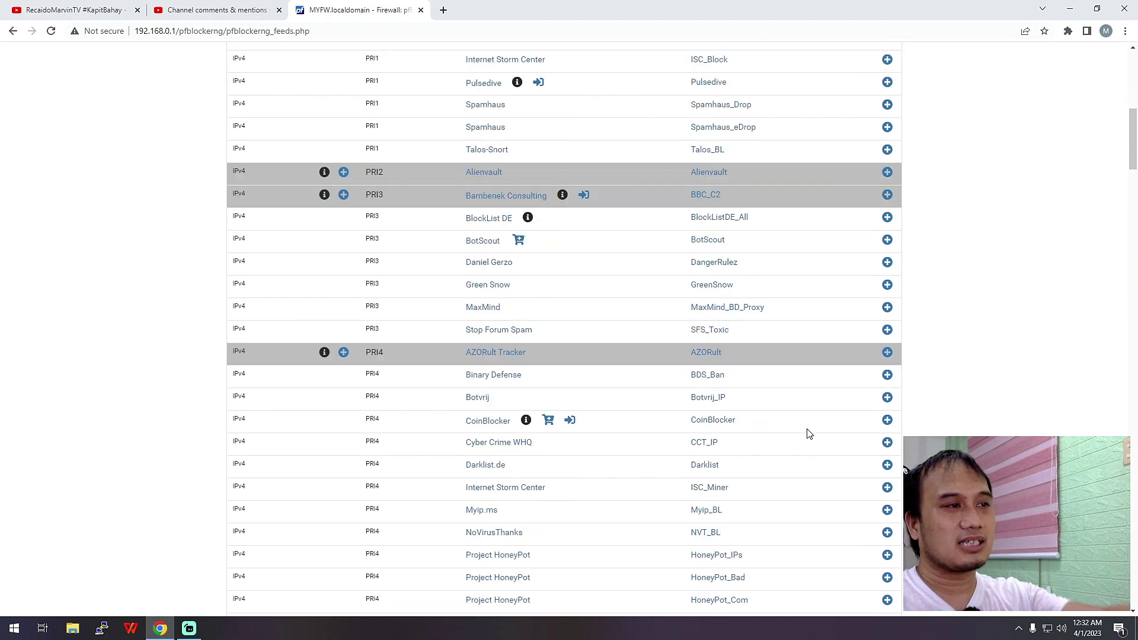
scroll(887, 385, "up", 10)
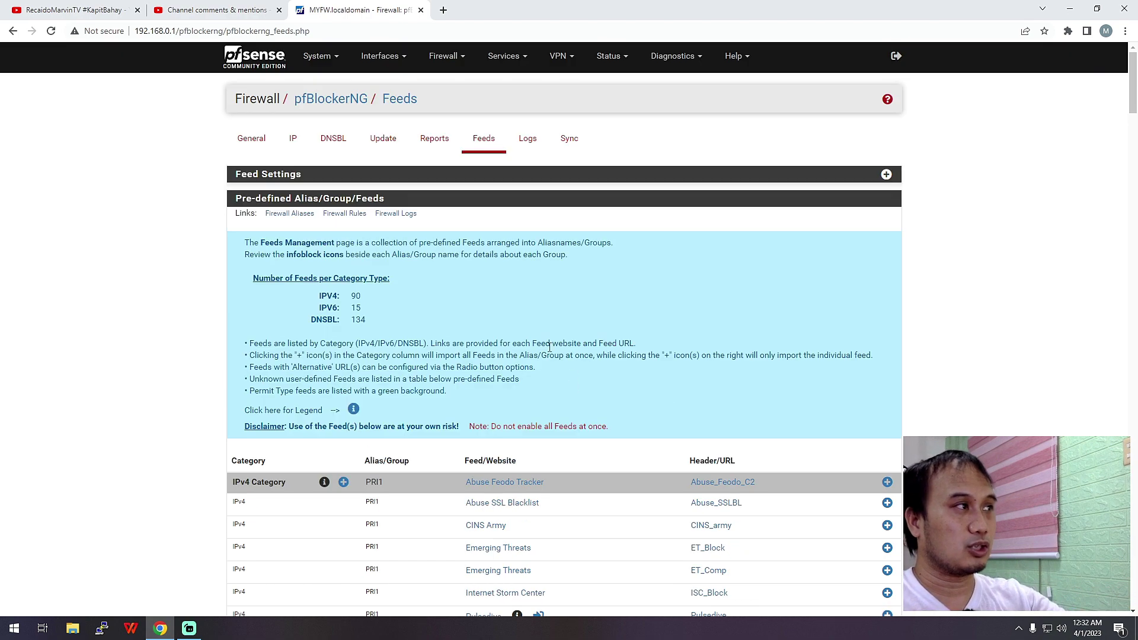
Open the ISC_Shadowserver feed from the IPv4 SCANNERS group and view its threat list of IP addresses
left_click(295, 140)
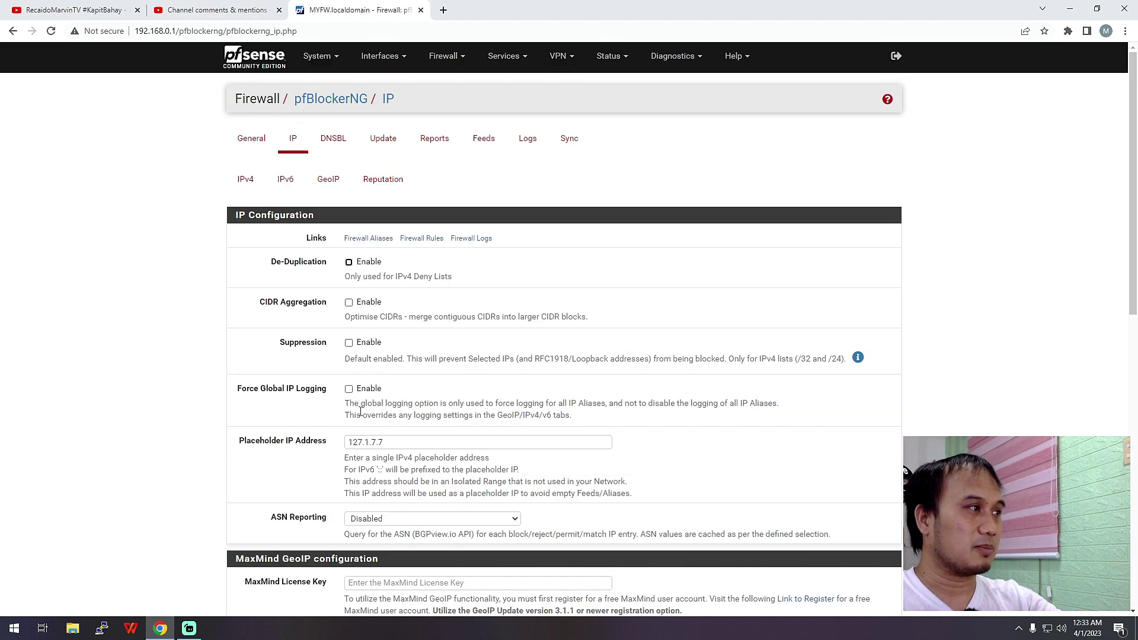
left_click(480, 148)
scroll(863, 507, "down", 1)
scroll(864, 503, "down", 9)
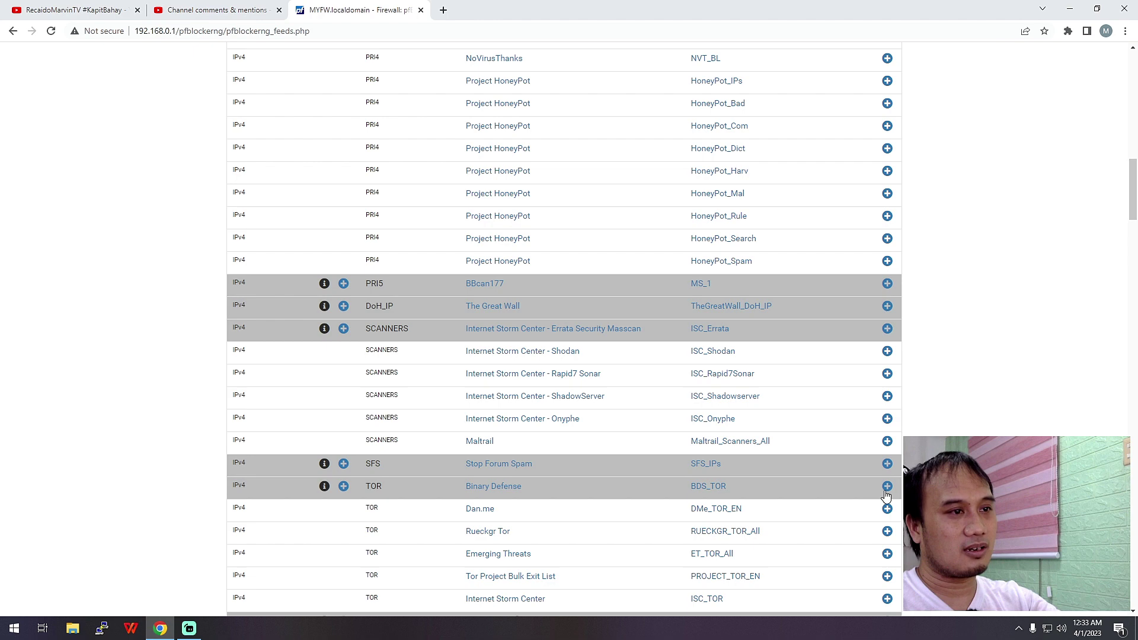
left_click(722, 403)
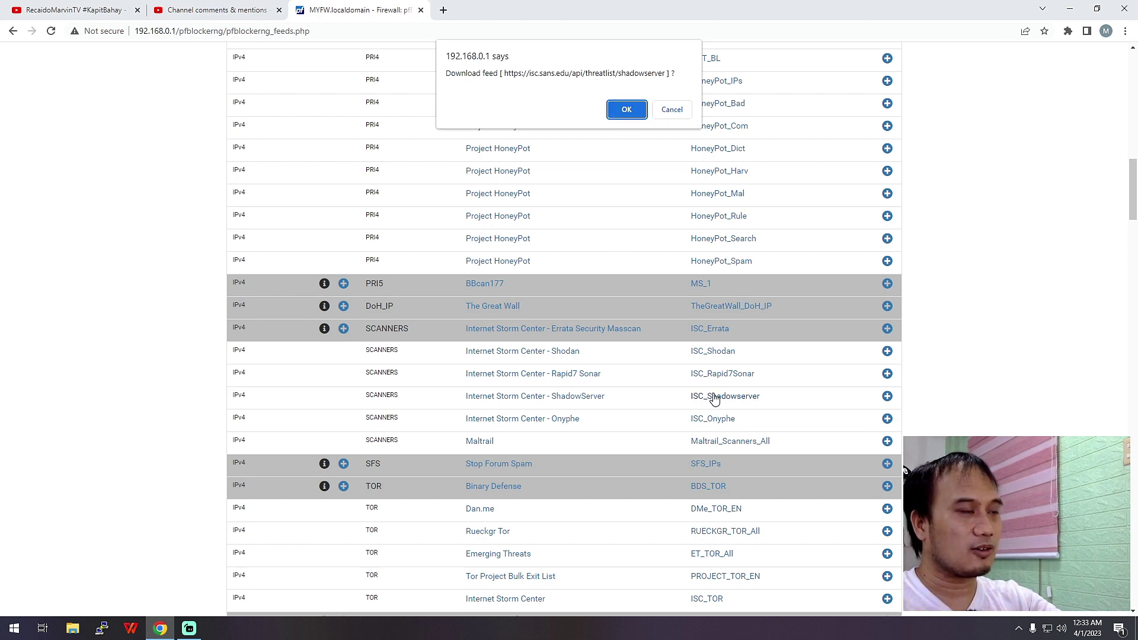
left_click(622, 108)
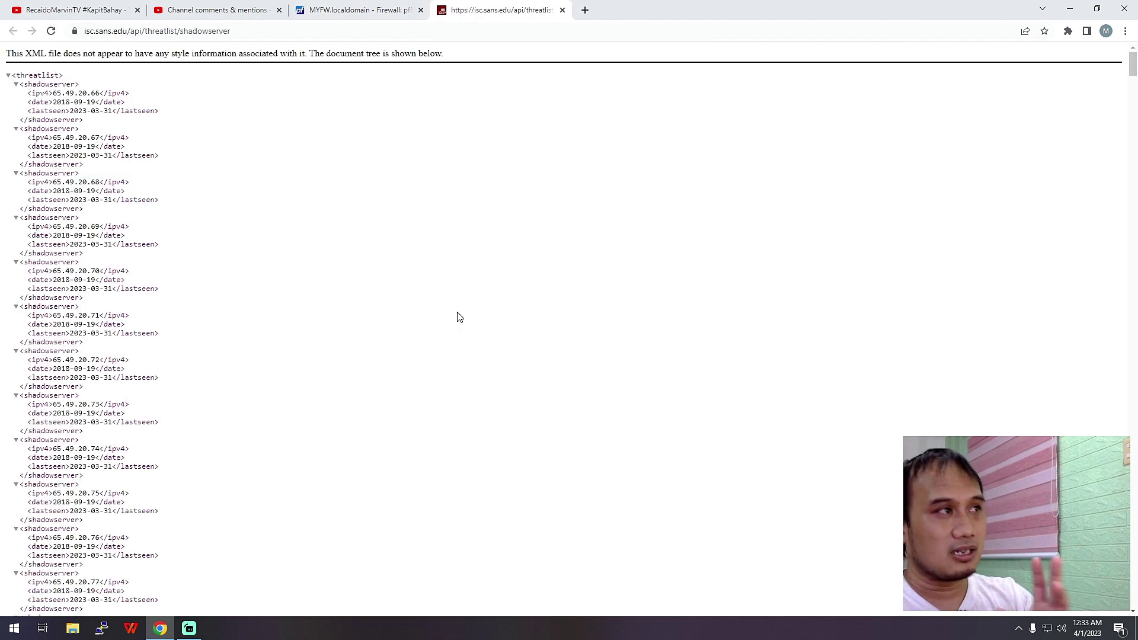
scroll(457, 318, "down", 1)
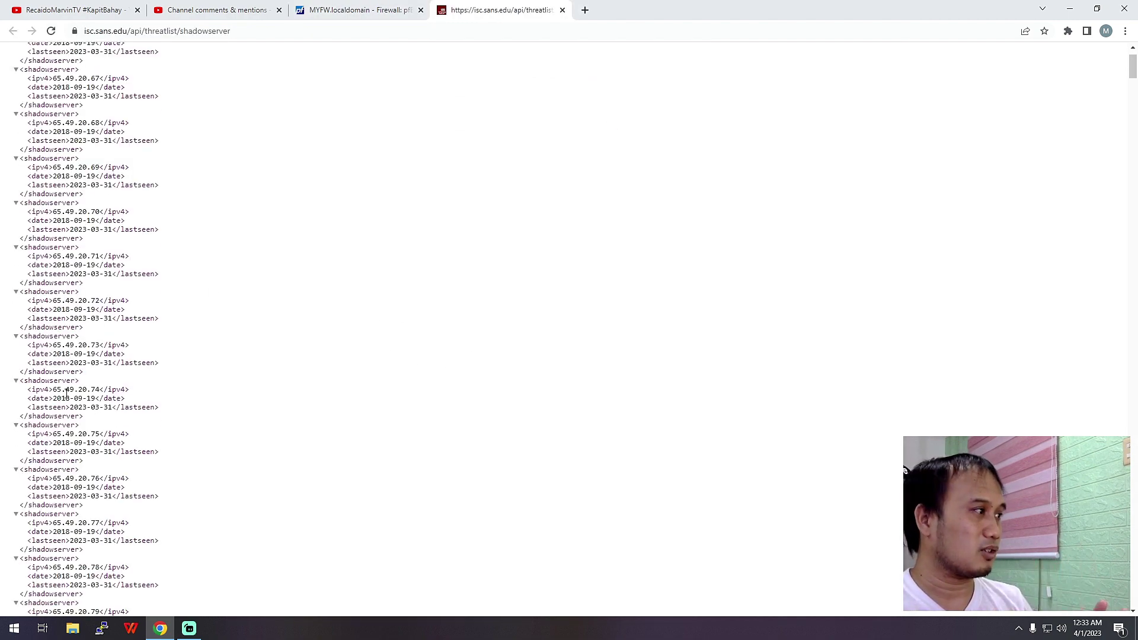
Examine individual addresses and dates in the Shadowserver threat list and close the list
left_click_drag(53, 389, 104, 389)
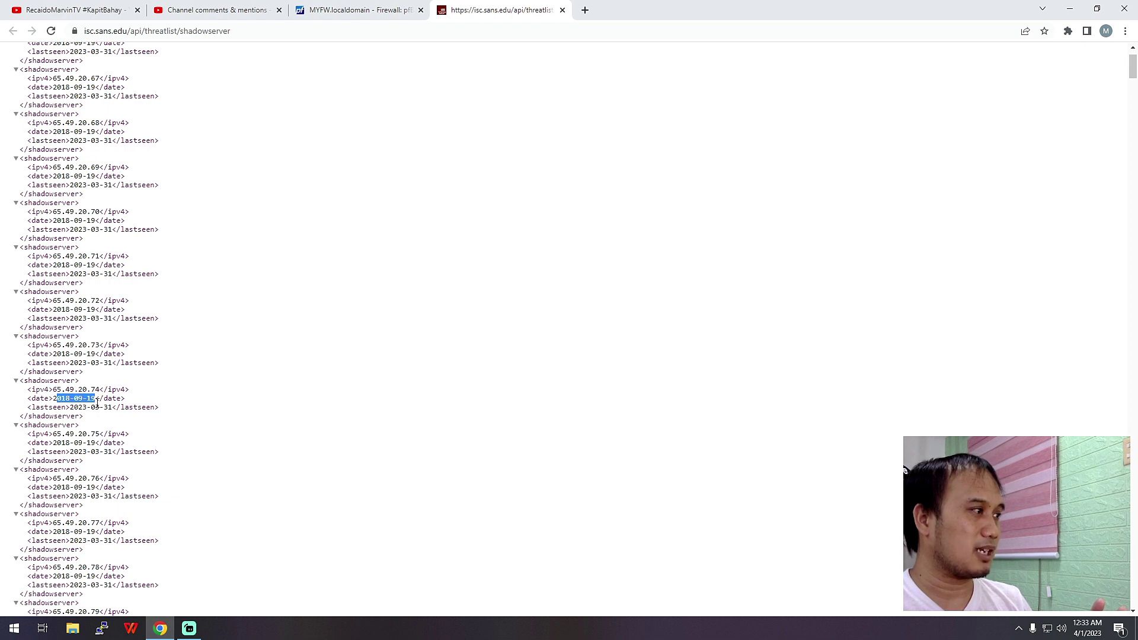
left_click_drag(53, 434, 102, 441)
left_click(58, 449)
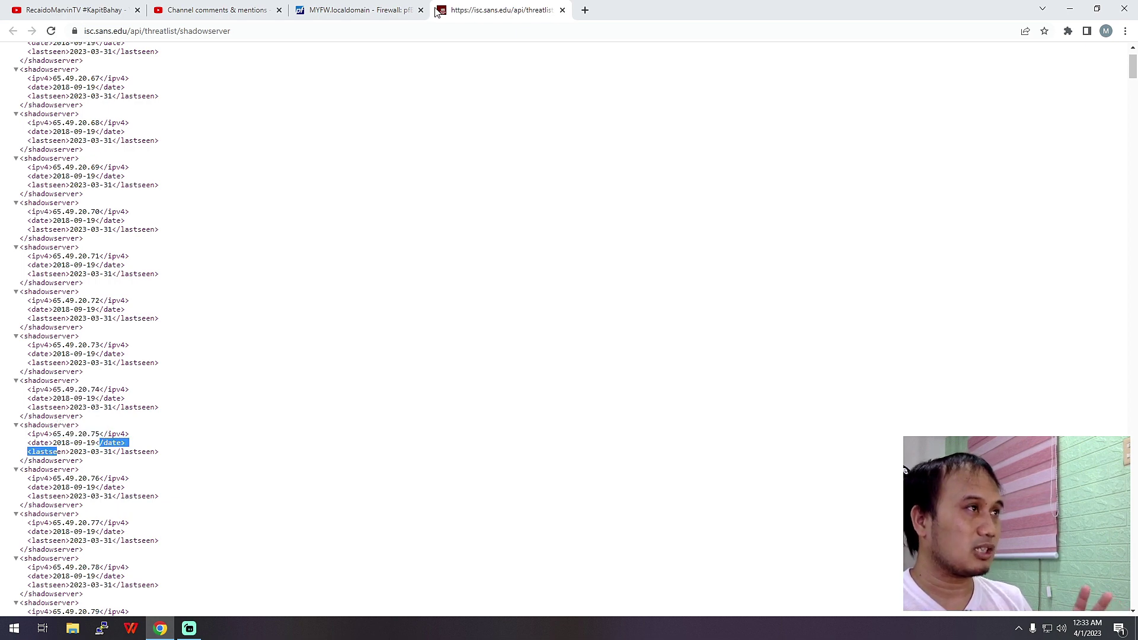
left_click(562, 10)
View the IPv4 groups summary in the IP section of pfBlockerNG
scroll(390, 298, "up", 10)
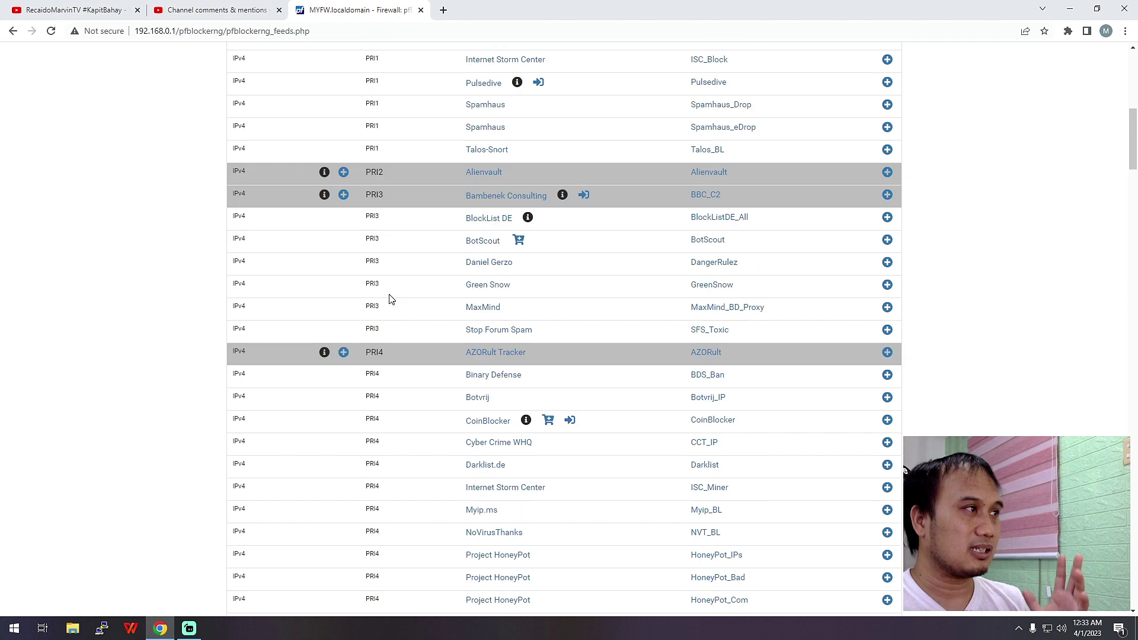
scroll(388, 299, "up", 10)
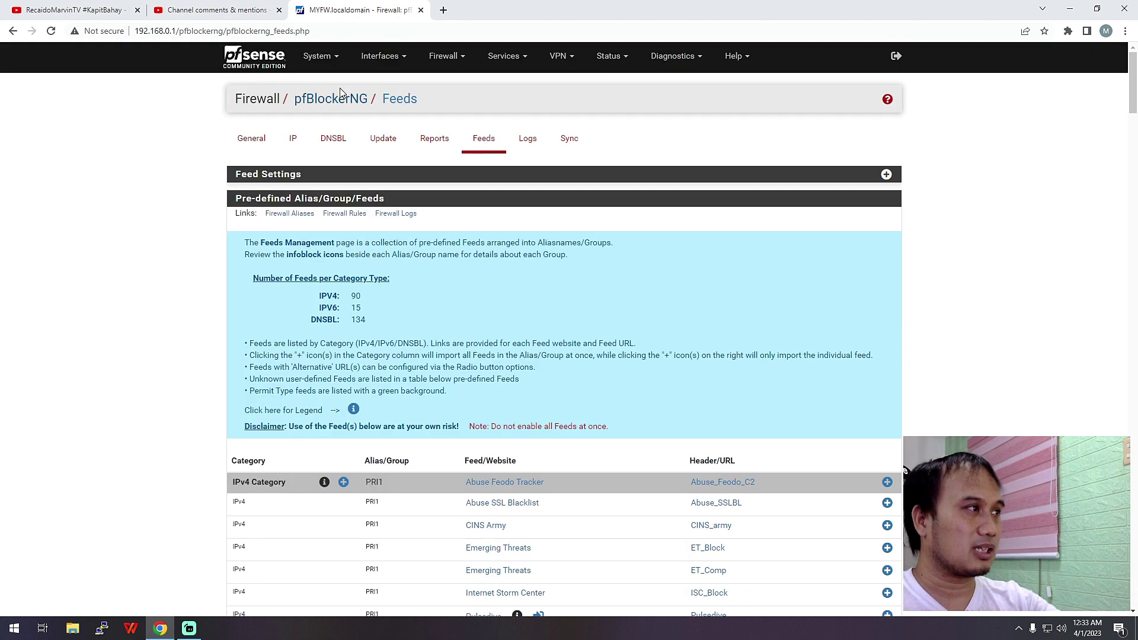
left_click(293, 138)
left_click(251, 180)
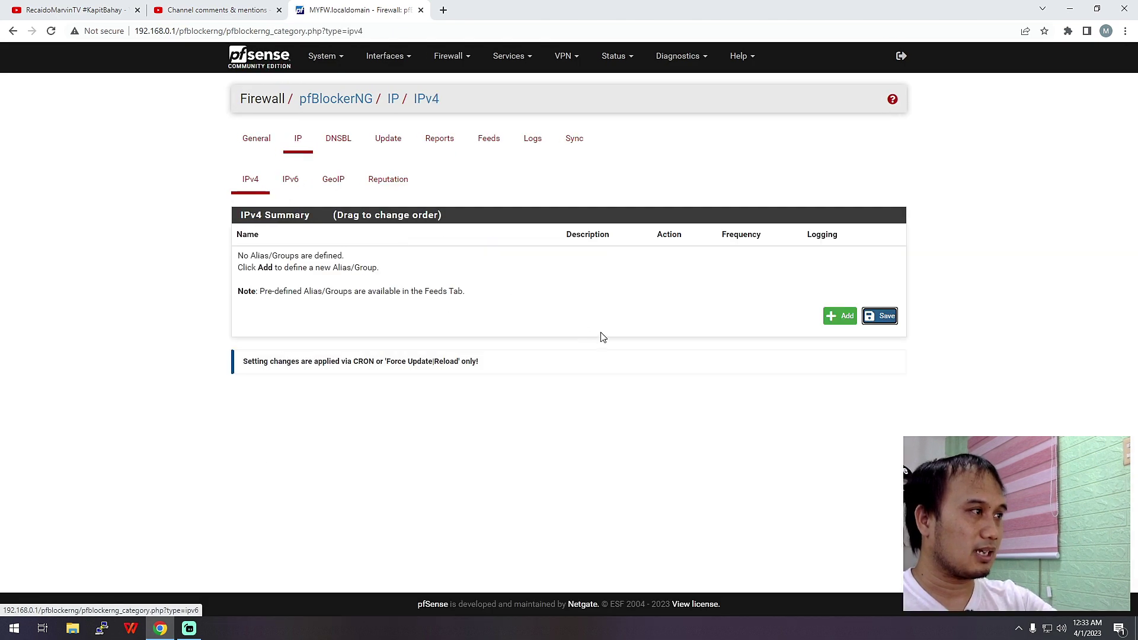
Return to the main IP configuration and review the MaxMind GeoIP settings and the WAN inbound firewall rules interface
left_click(300, 141)
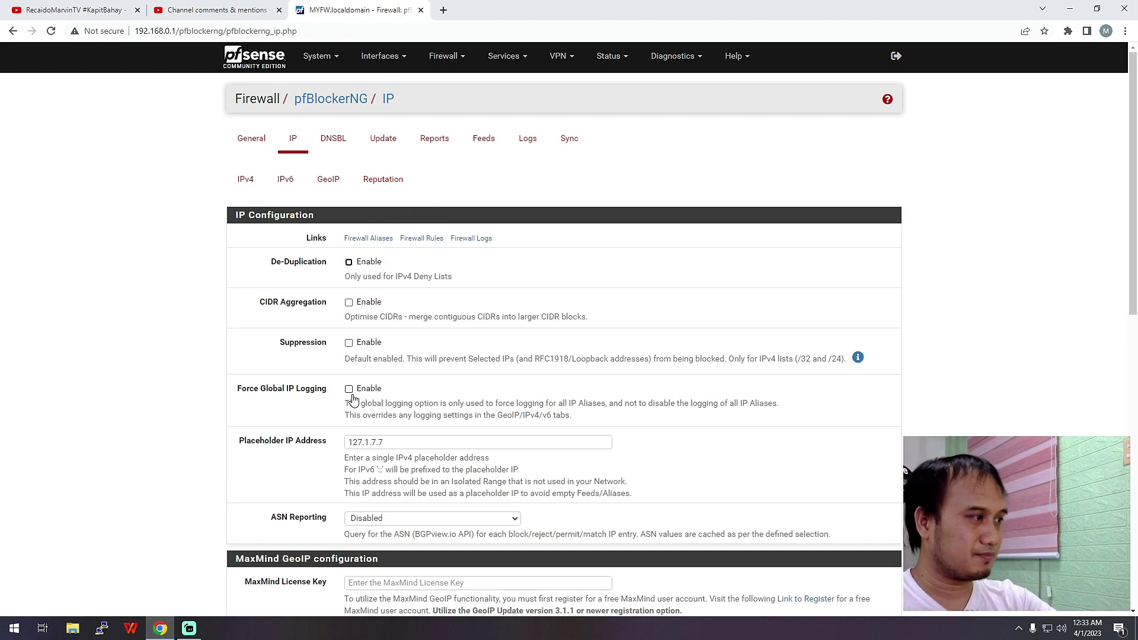
scroll(379, 458, "down", 2)
scroll(415, 344, "down", 3)
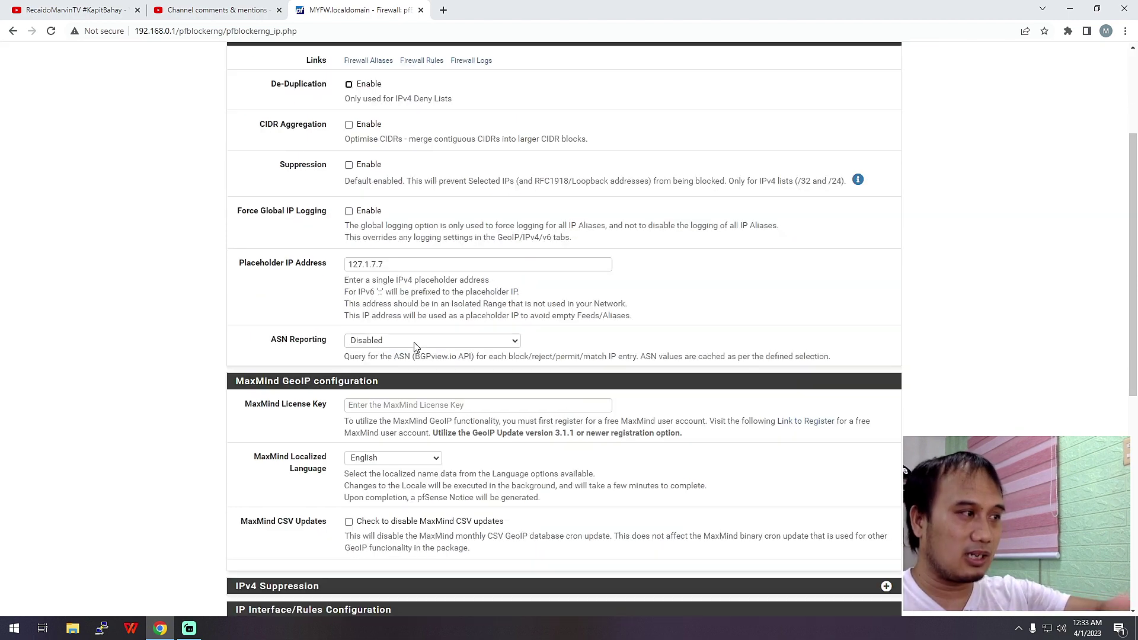
scroll(433, 369, "down", 3)
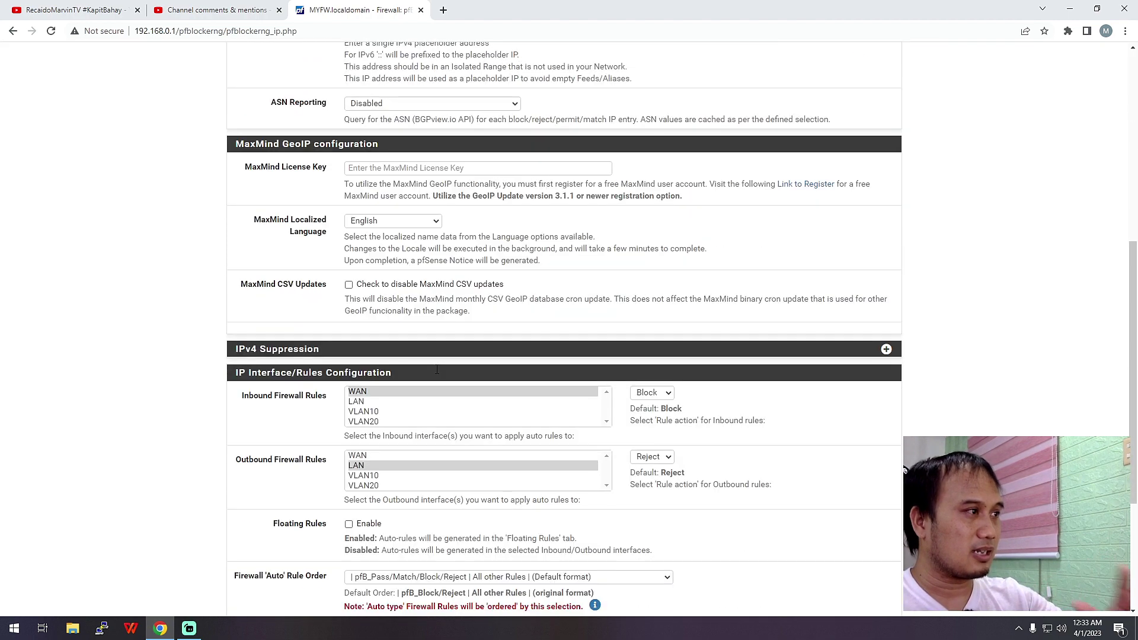
scroll(354, 338, "up", 1)
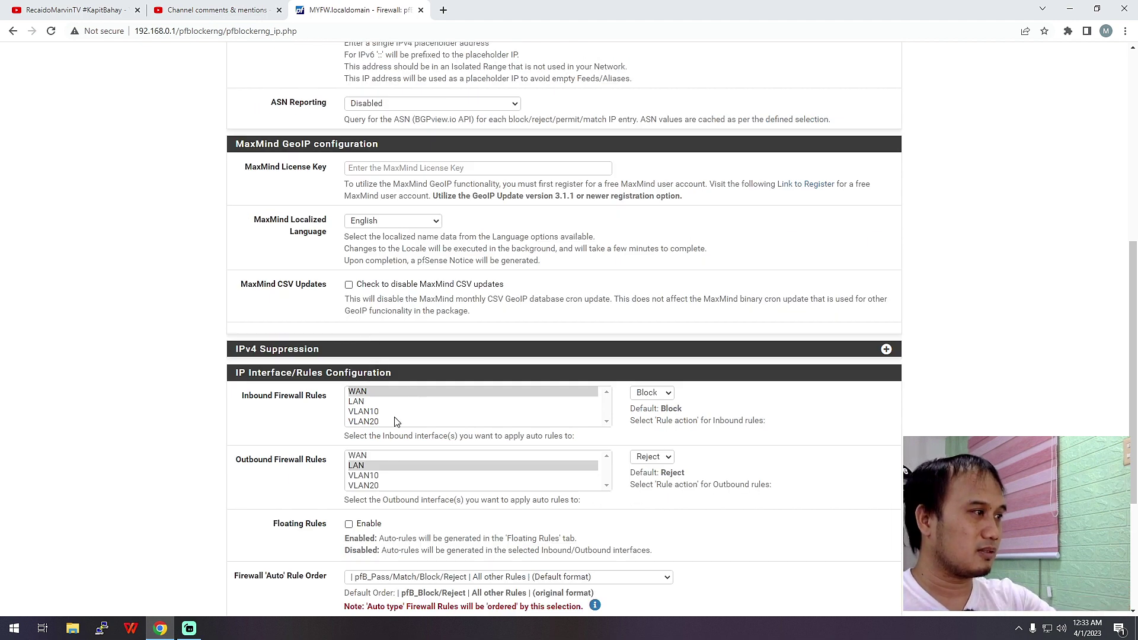
left_click(368, 392)
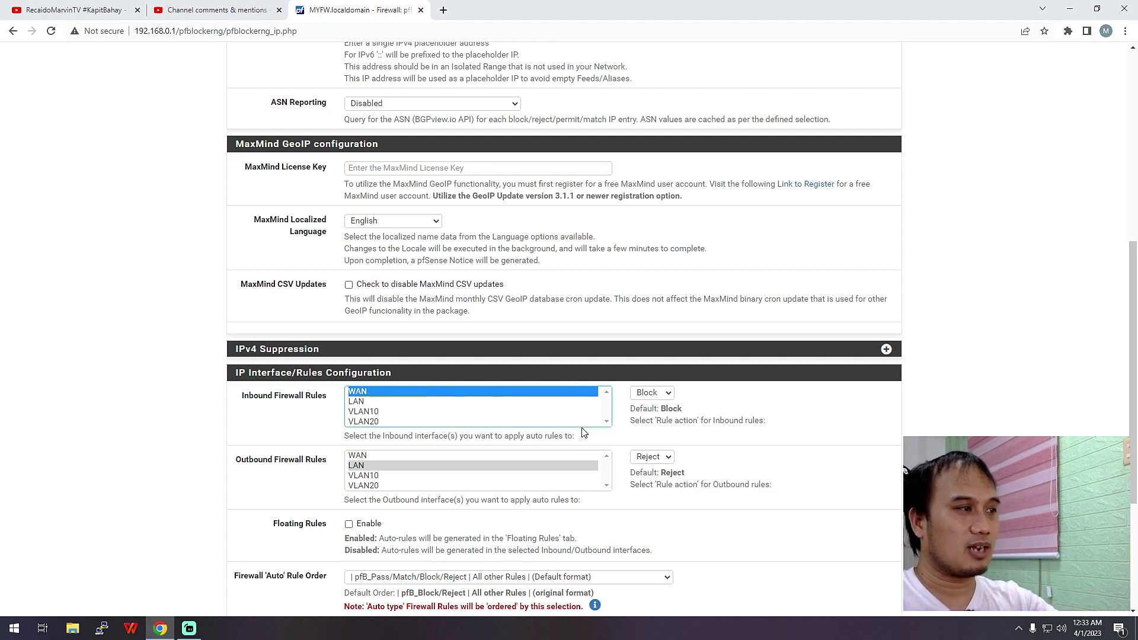
Select LAN, VLAN10 and VLAN20 as the outbound firewall rules interfaces and review the remaining IP settings
scroll(470, 458, "down", 2)
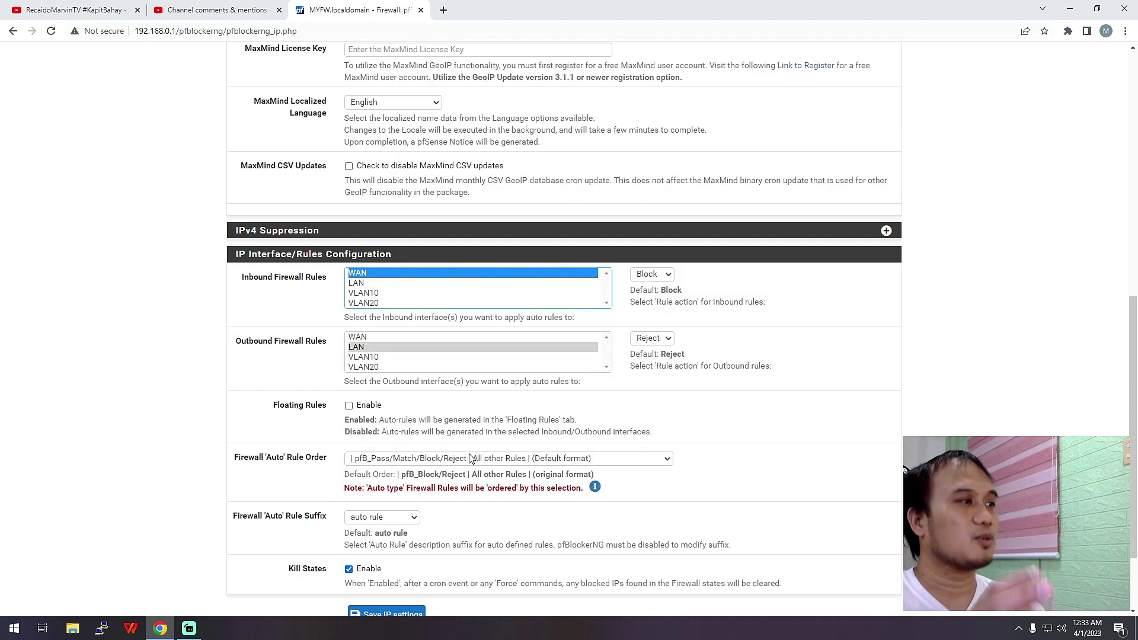
left_click(355, 348, "ctrl")
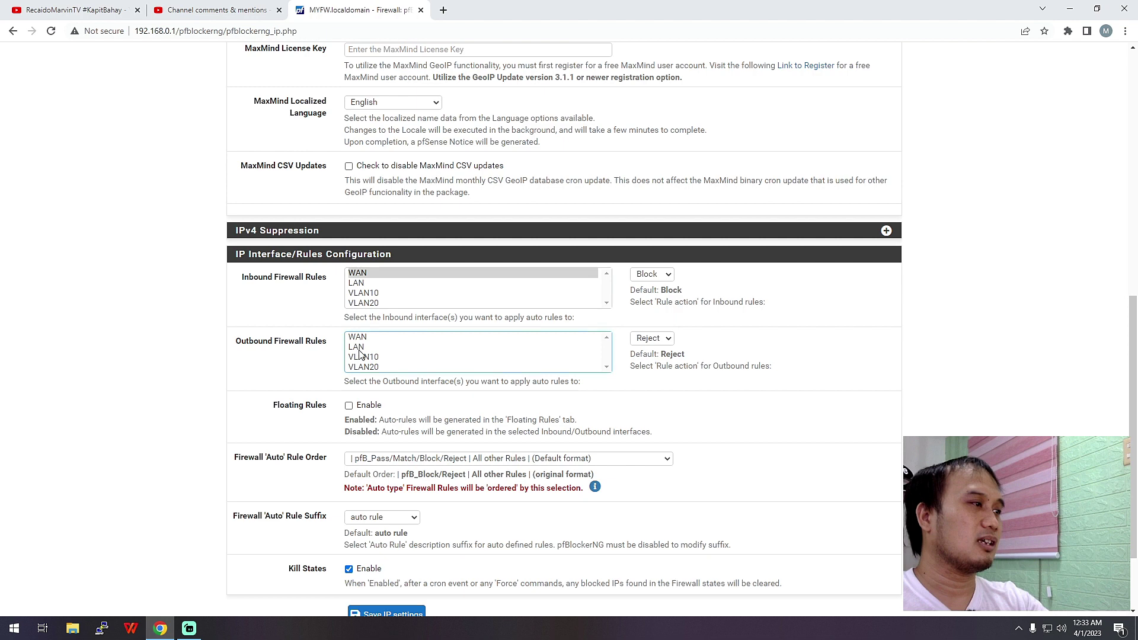
left_click_drag(364, 352, 397, 370)
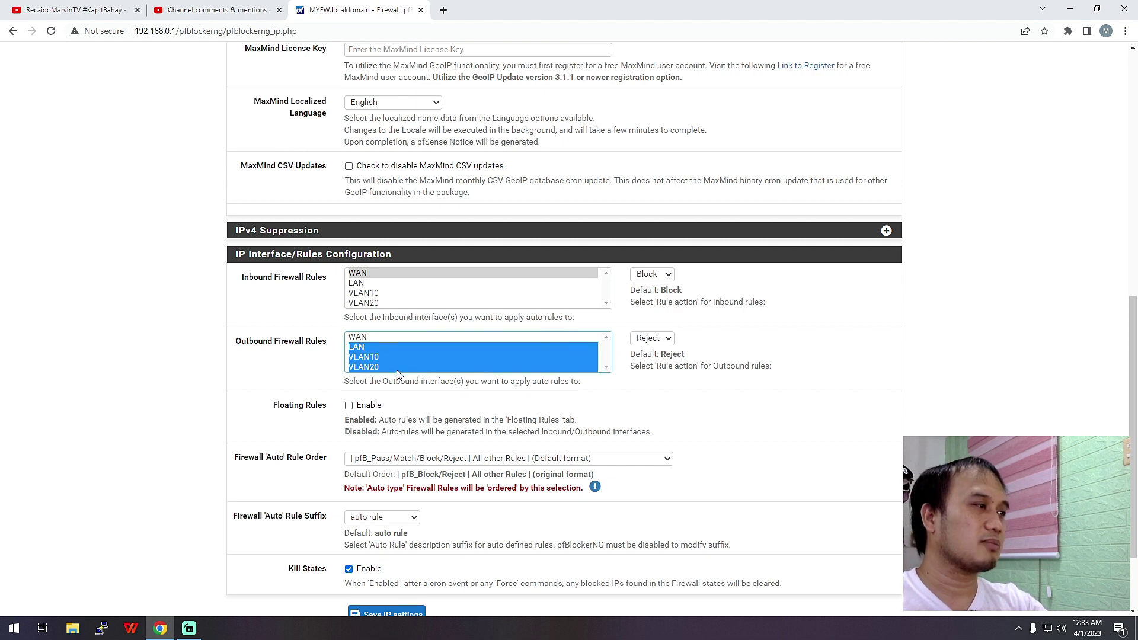
scroll(458, 354, "down", 1)
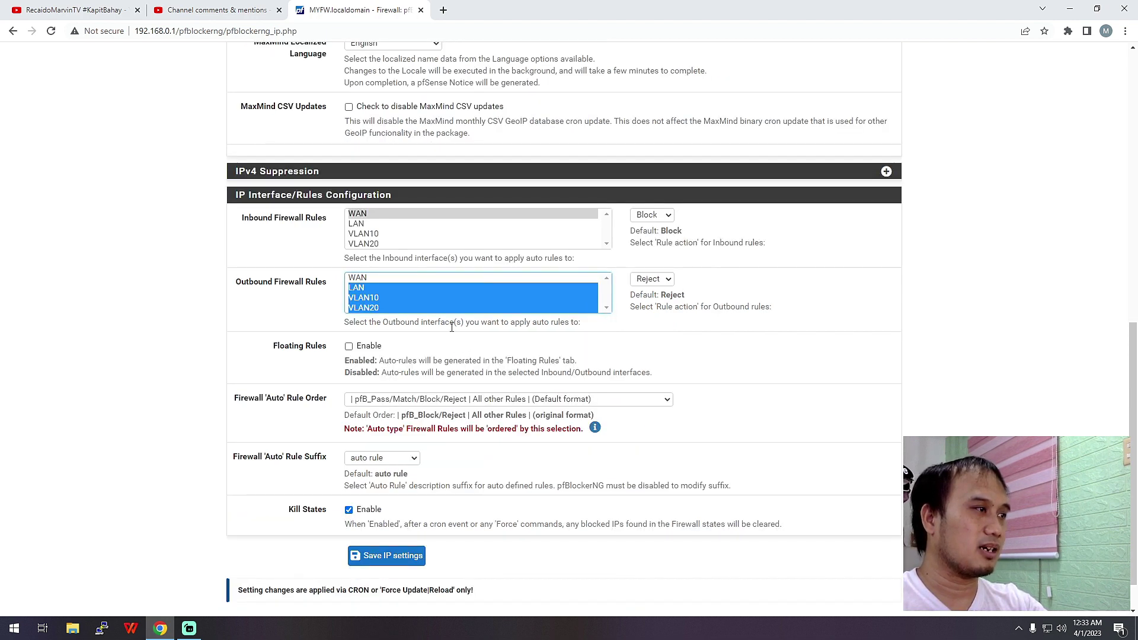
scroll(452, 328, "down", 1)
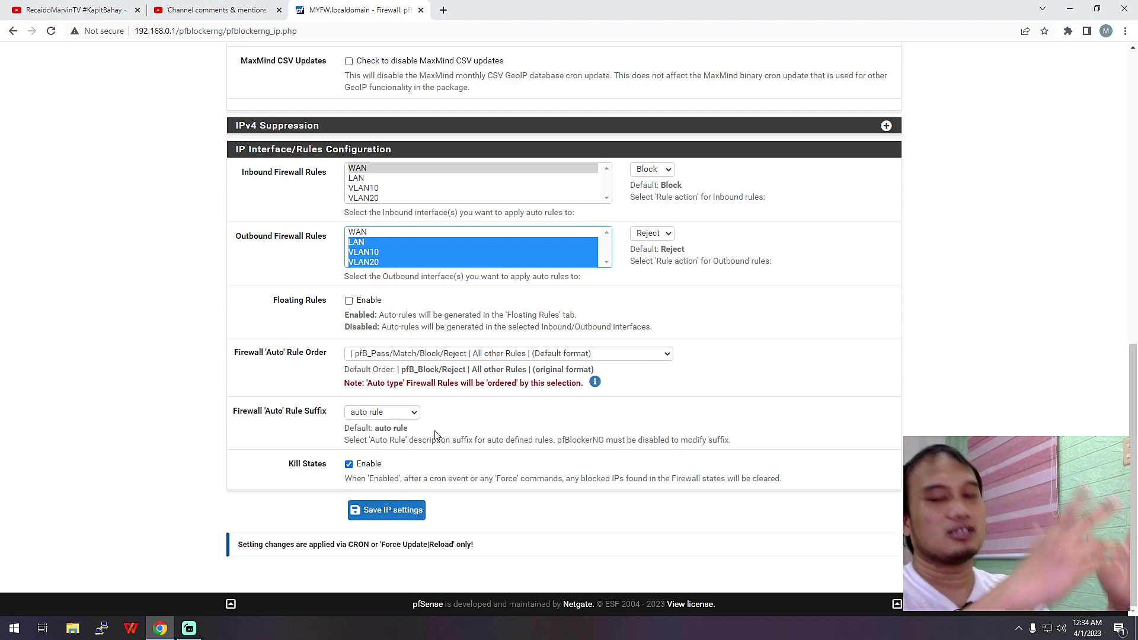
scroll(501, 437, "up", 2)
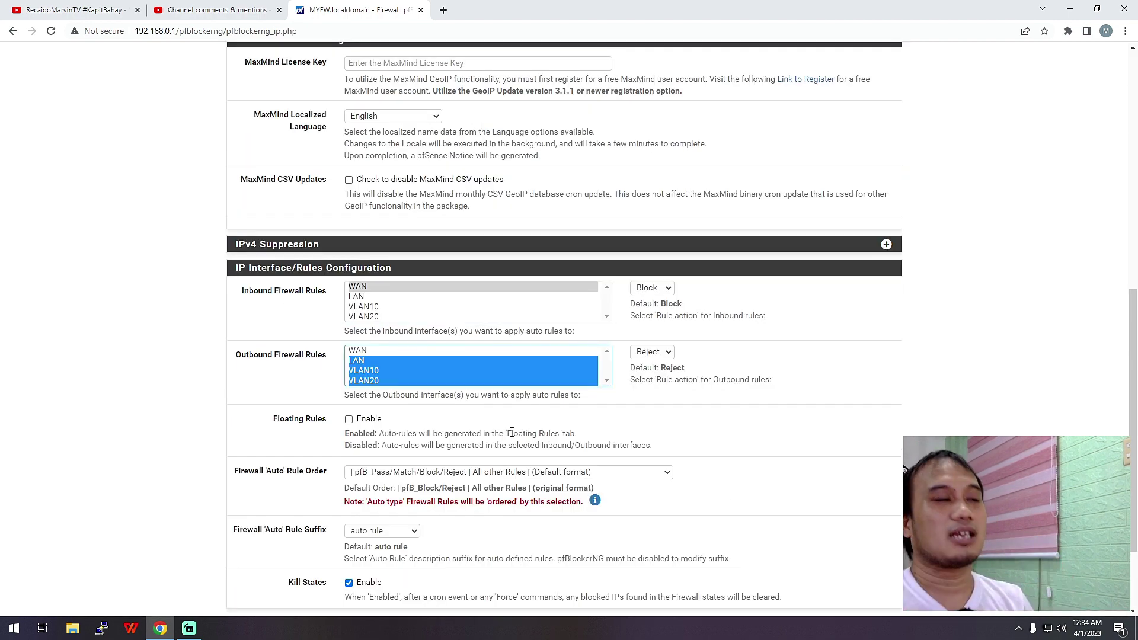
scroll(512, 432, "up", 8)
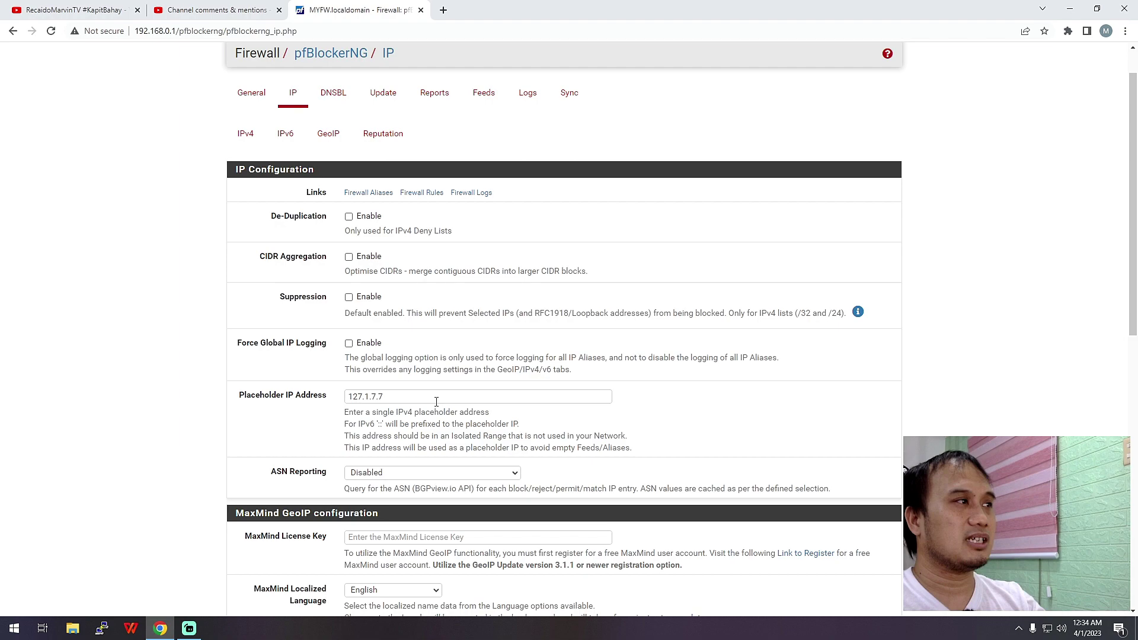
scroll(445, 409, "down", 12)
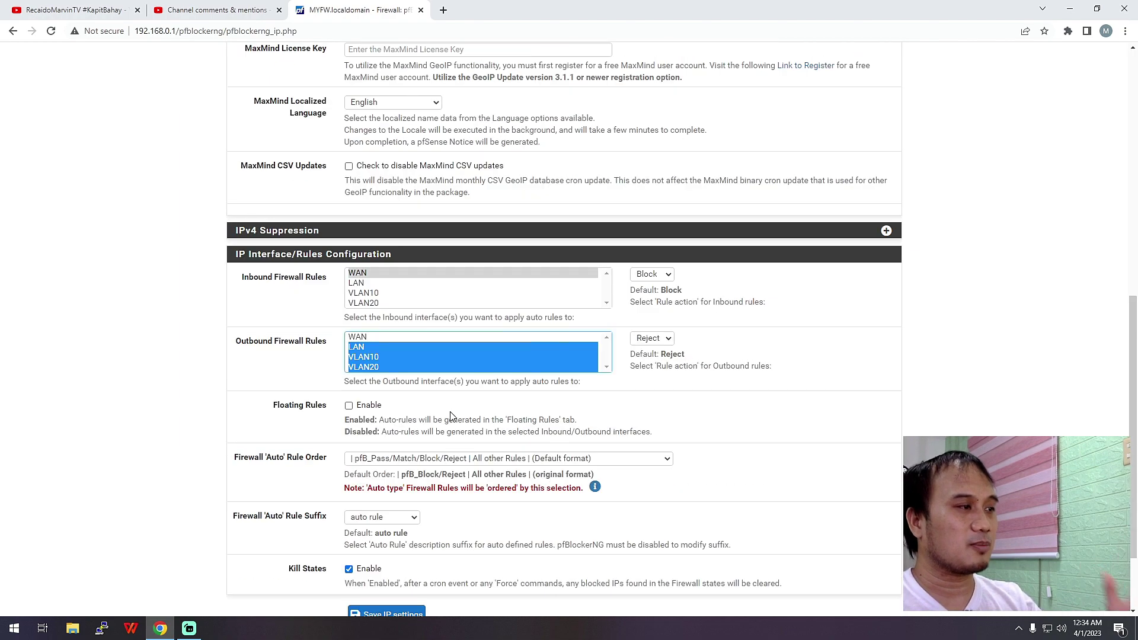
Open the HoneyPot_Com feed from the IPv4 PRI4 group, view its list of comment spammer IPs, and close it
scroll(446, 471, "up", 12)
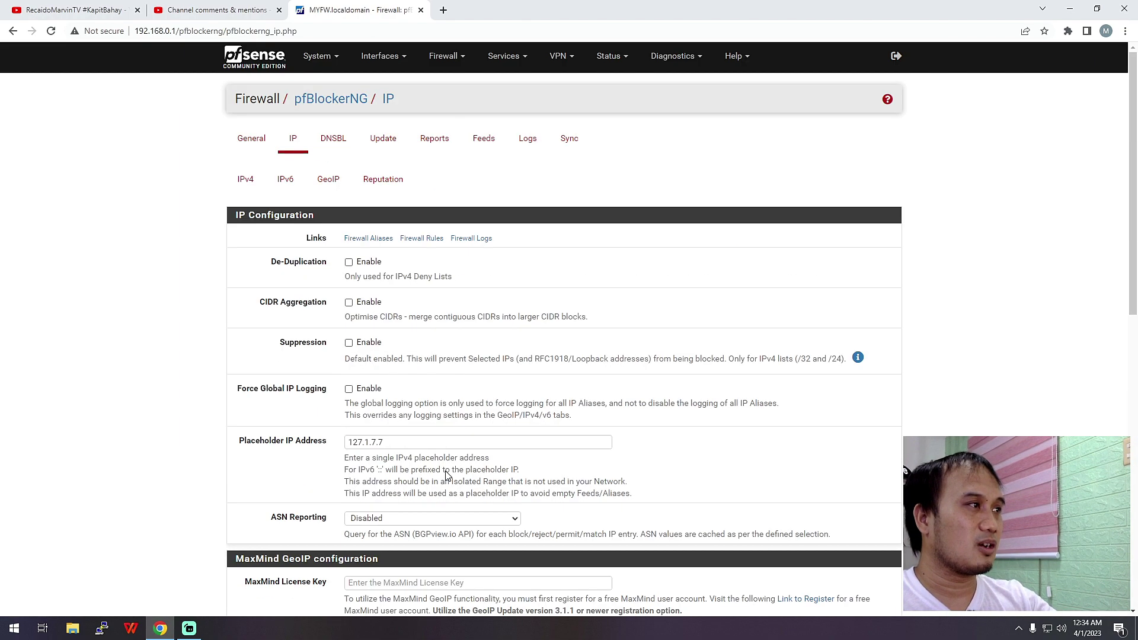
left_click(484, 138)
scroll(673, 401, "down", 3)
scroll(728, 398, "down", 10)
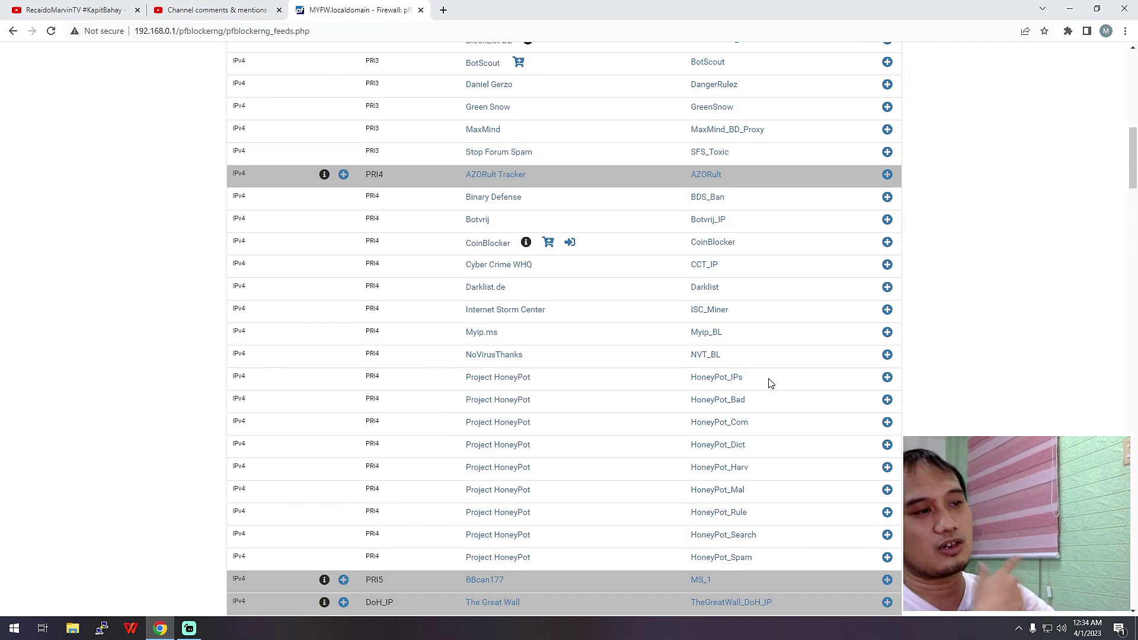
scroll(796, 442, "down", 1)
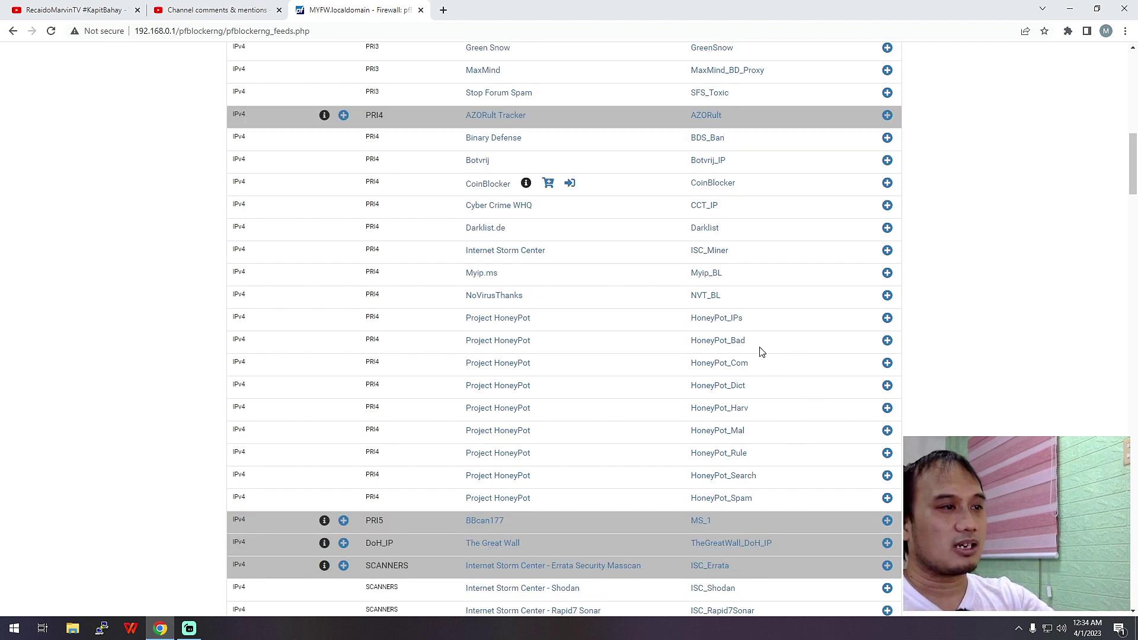
left_click(720, 371)
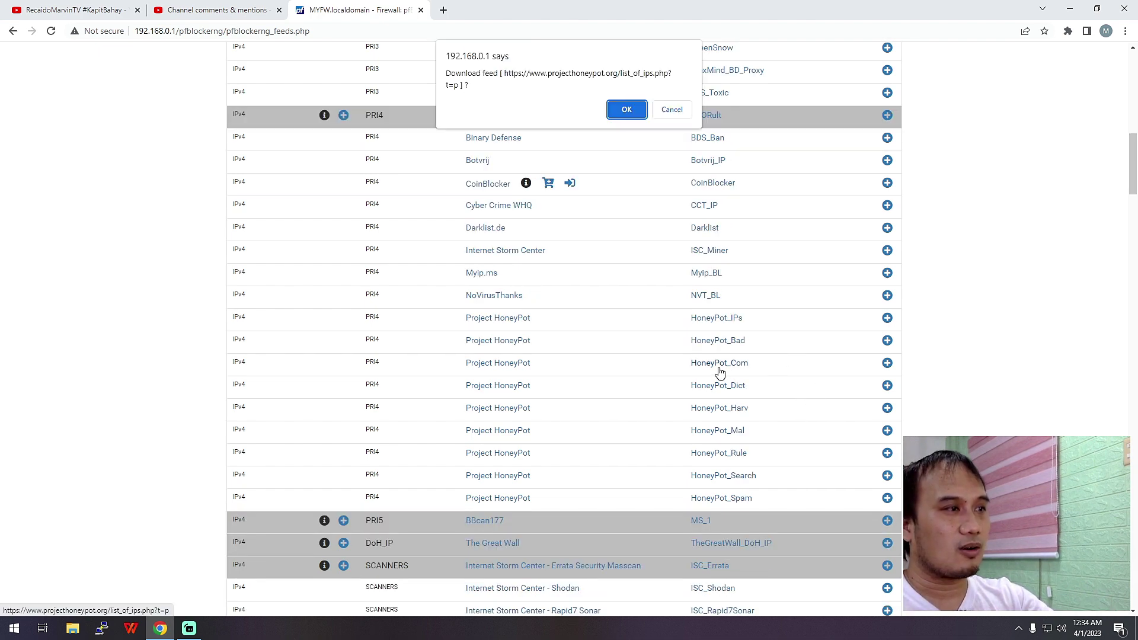
left_click(628, 109)
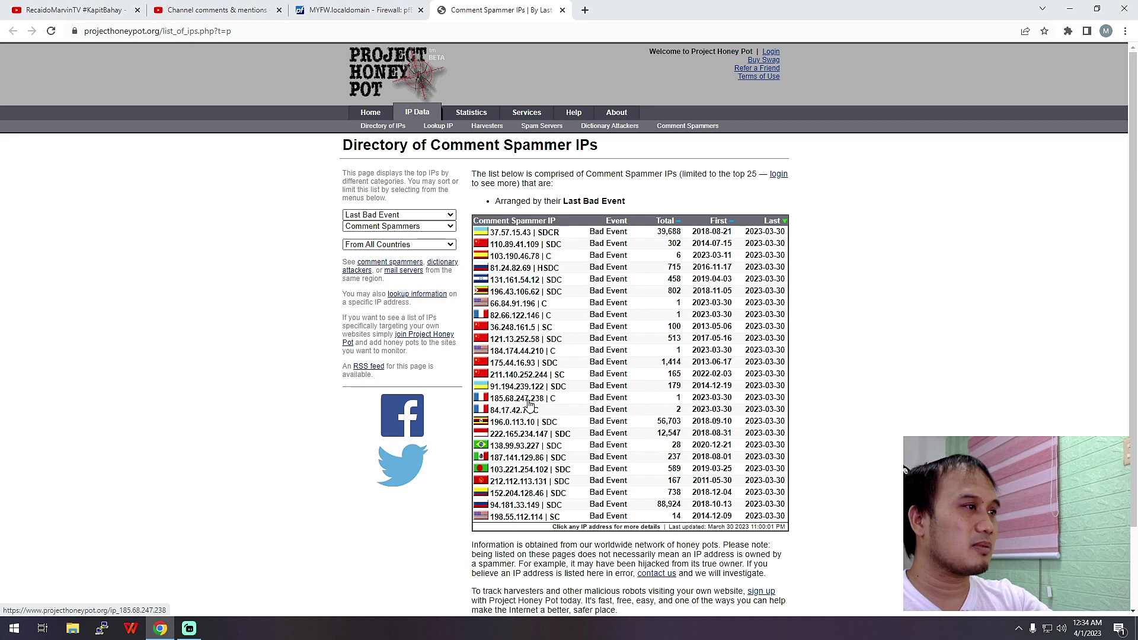
scroll(551, 468, "down", 1)
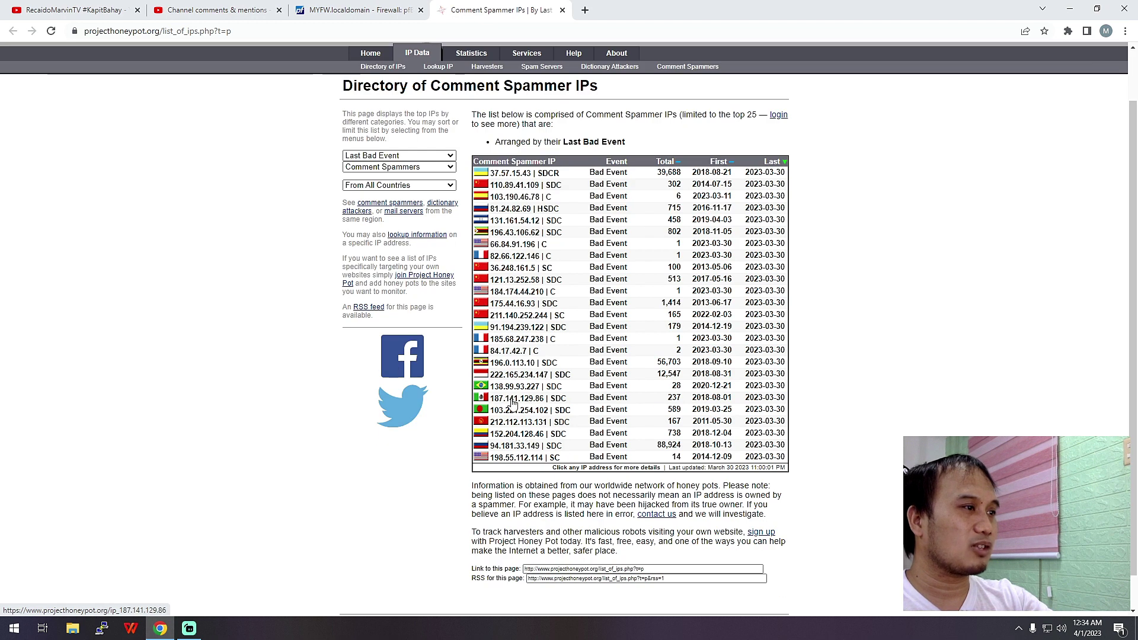
left_click(563, 10)
Browse the remaining IPv4 and IPv6 feeds to the DNSBL category and open the EasyList website from its EasyList group
scroll(509, 427, "down", 6)
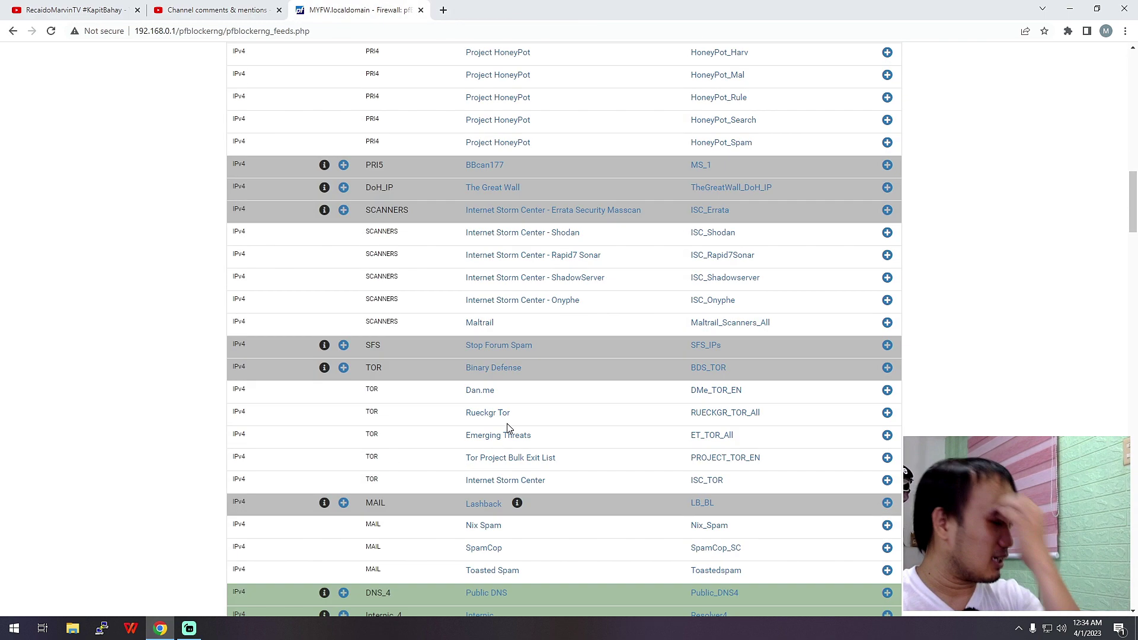
scroll(510, 426, "down", 6)
scroll(522, 426, "down", 3)
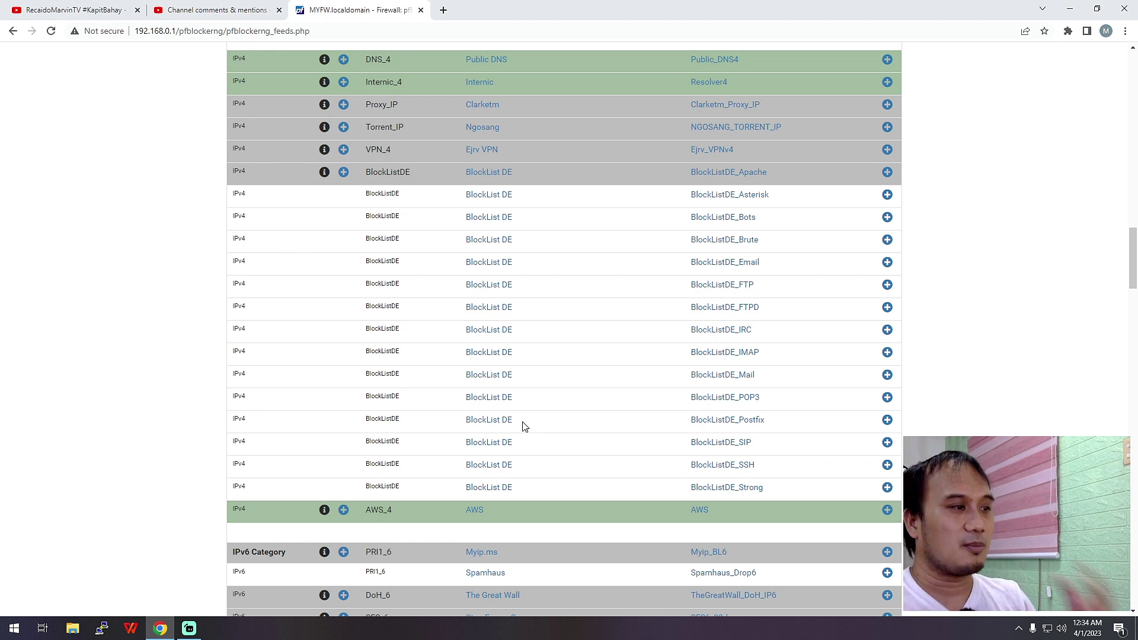
scroll(525, 426, "down", 7)
scroll(529, 486, "down", 3)
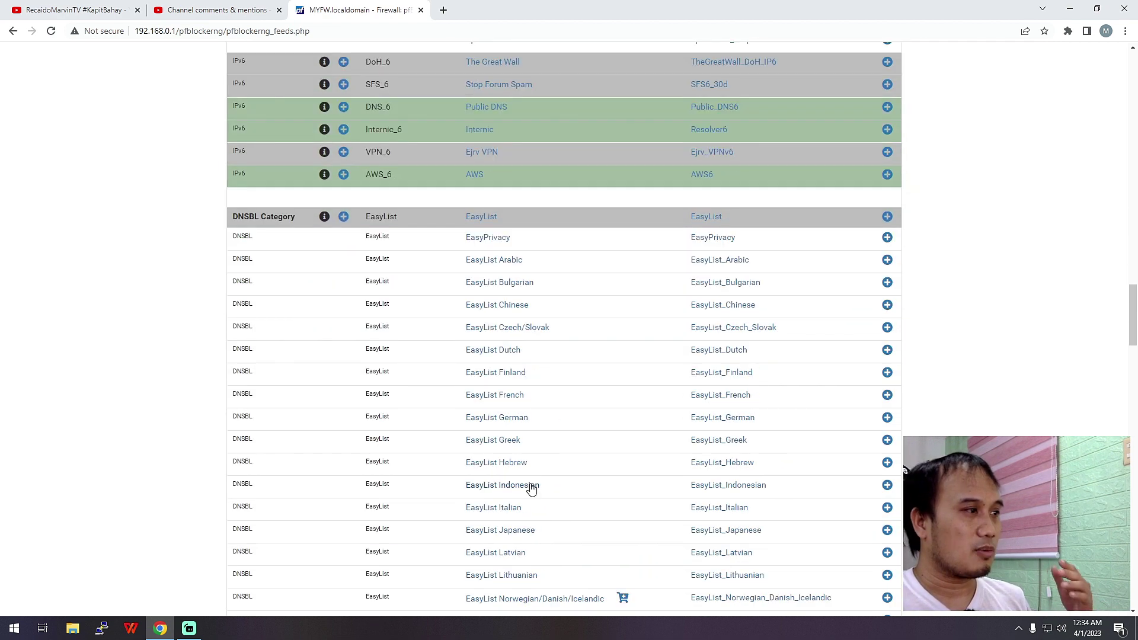
left_click(532, 436)
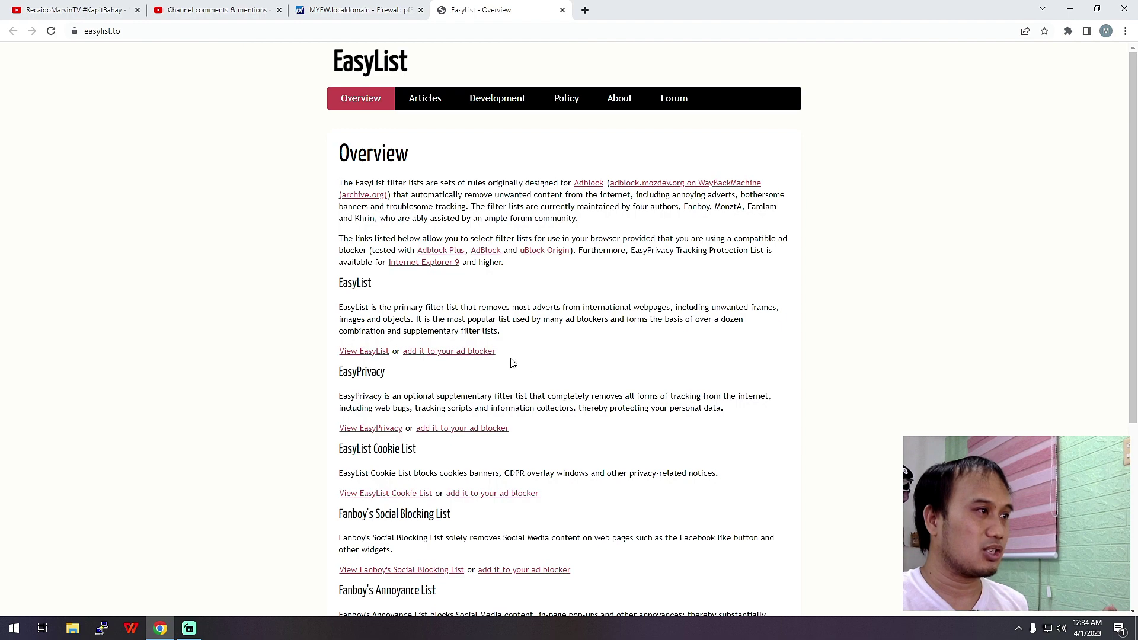
Review the filter lists described on the EasyList overview page and close the site
scroll(503, 368, "down", 3)
scroll(483, 343, "down", 2)
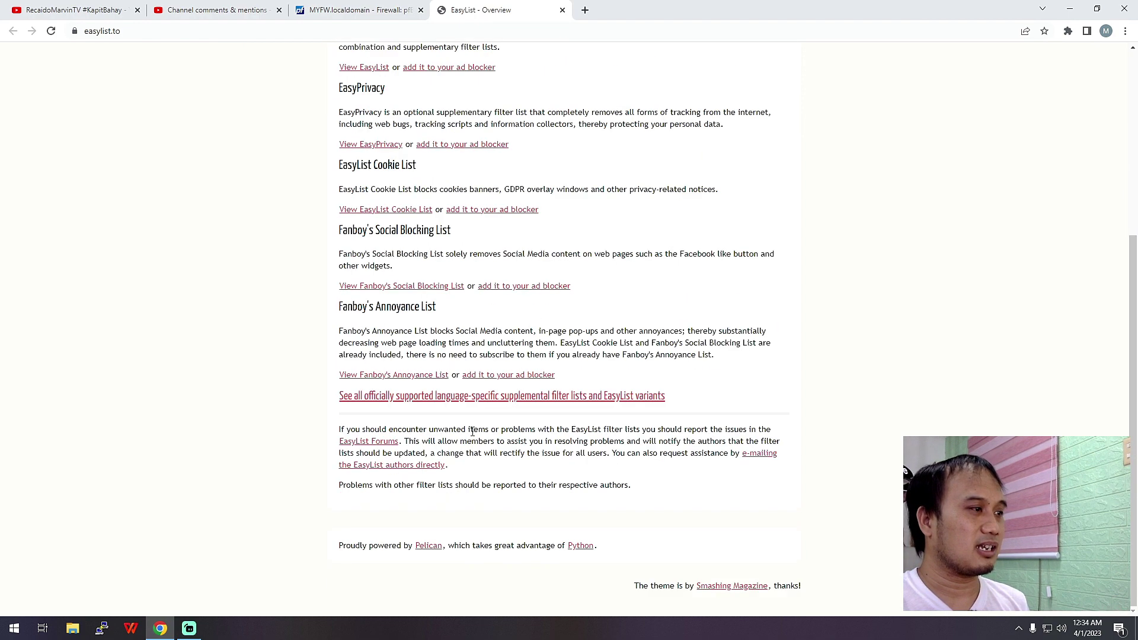
scroll(472, 431, "up", 3)
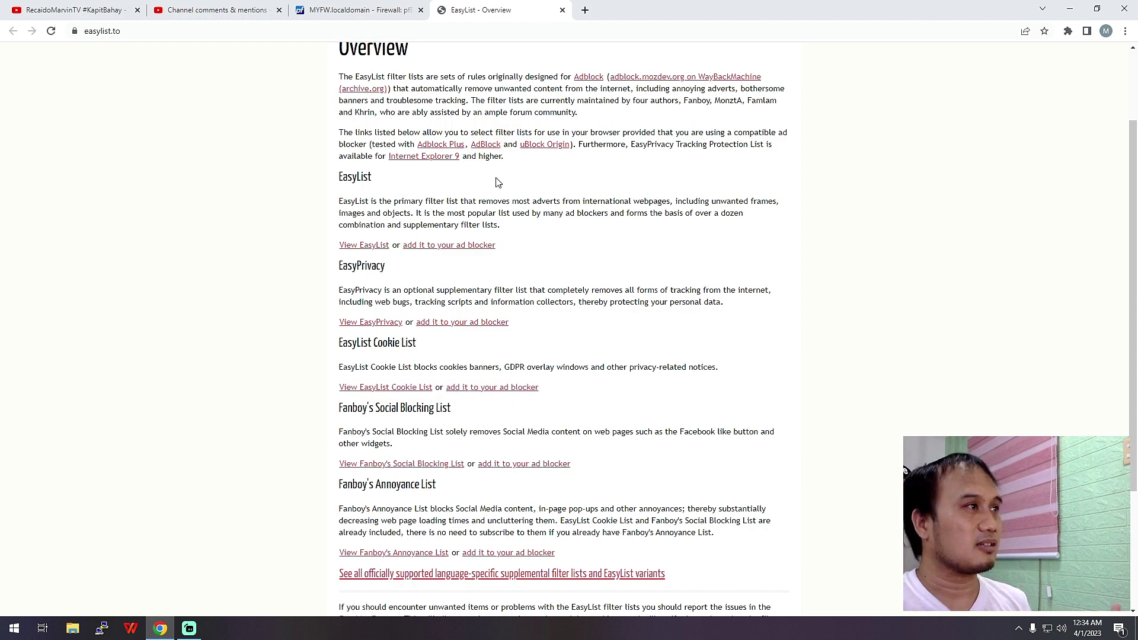
scroll(504, 274, "down", 2)
scroll(587, 113, "up", 4)
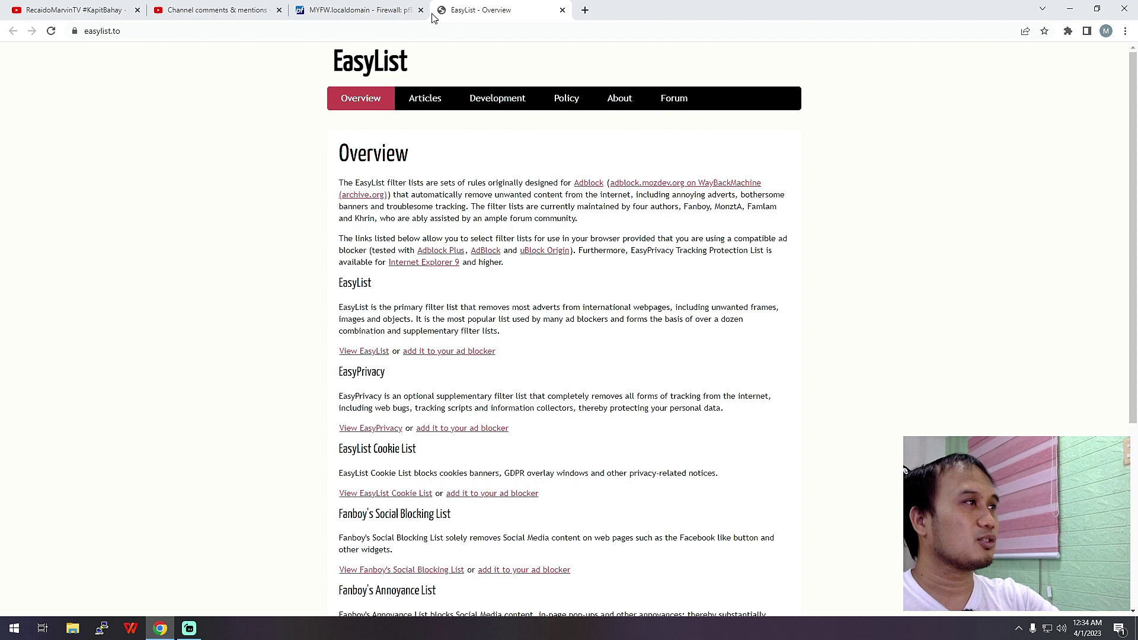
left_click(562, 10)
Start a new IPv4 source from the Myip_BL feed in the PRI4 group, keeping PRI4 as its name
scroll(595, 456, "up", 15)
scroll(597, 455, "up", 9)
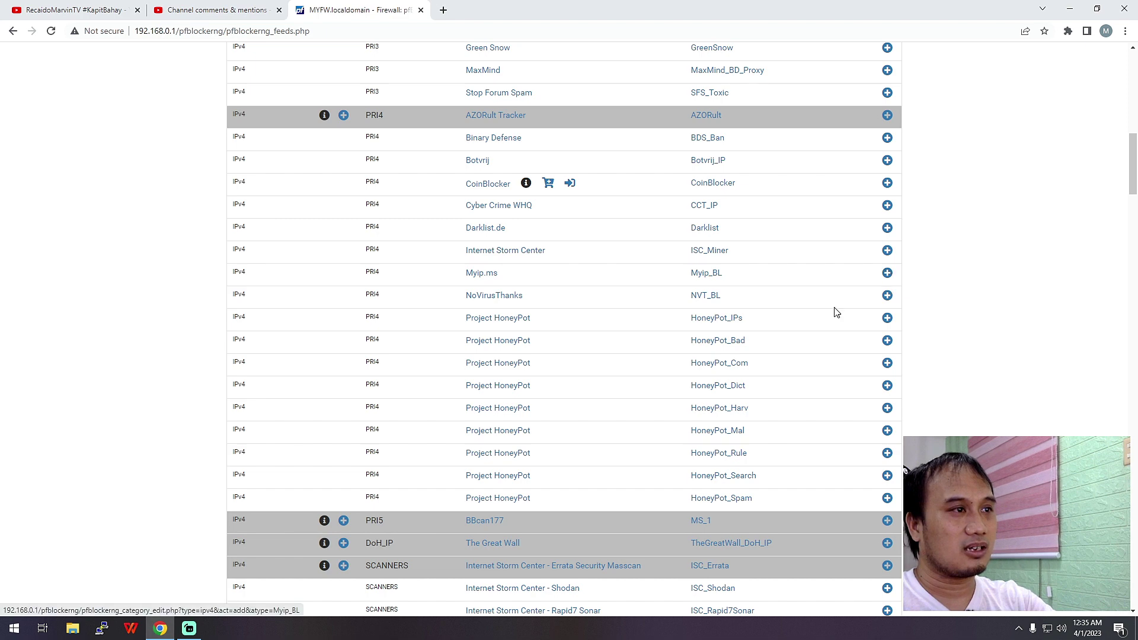
left_click(887, 274)
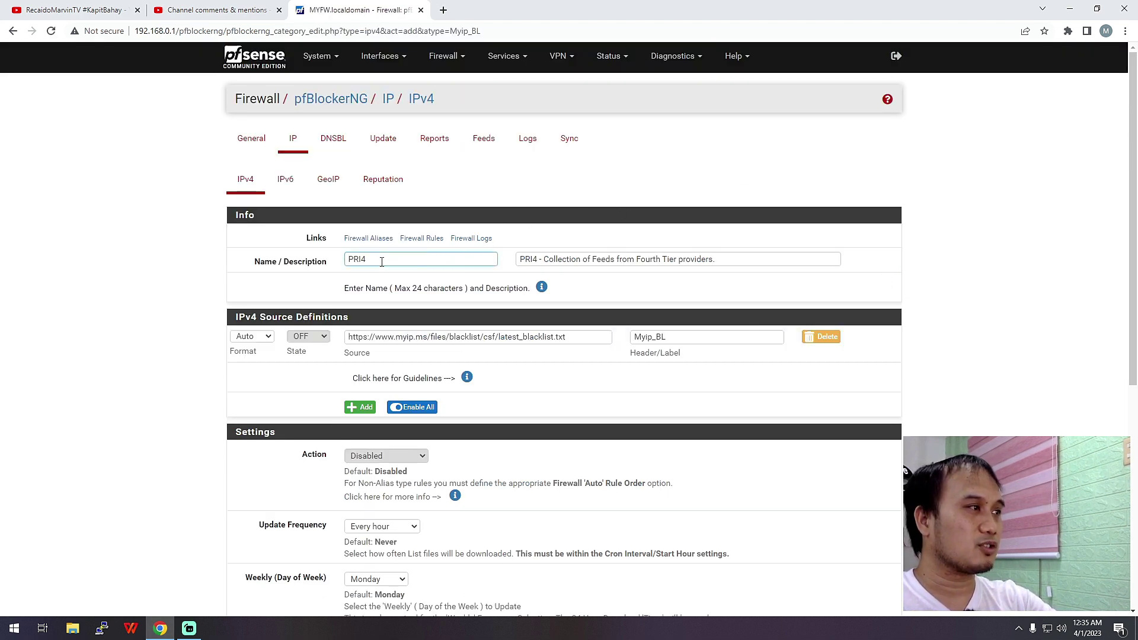
left_click_drag(382, 255, 329, 259)
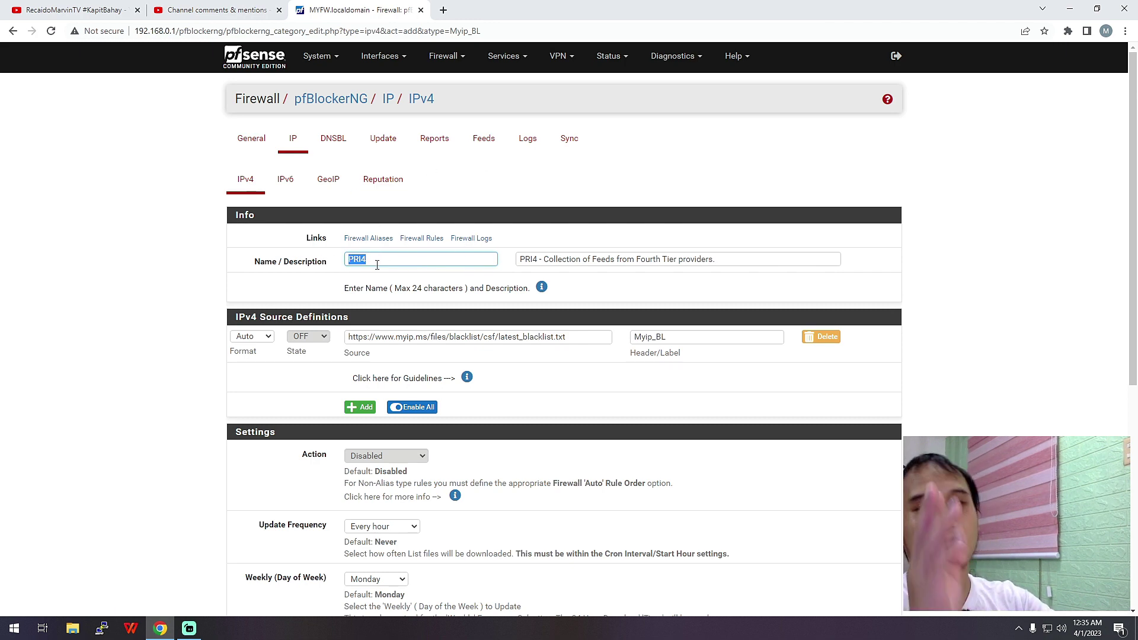
left_click(426, 264)
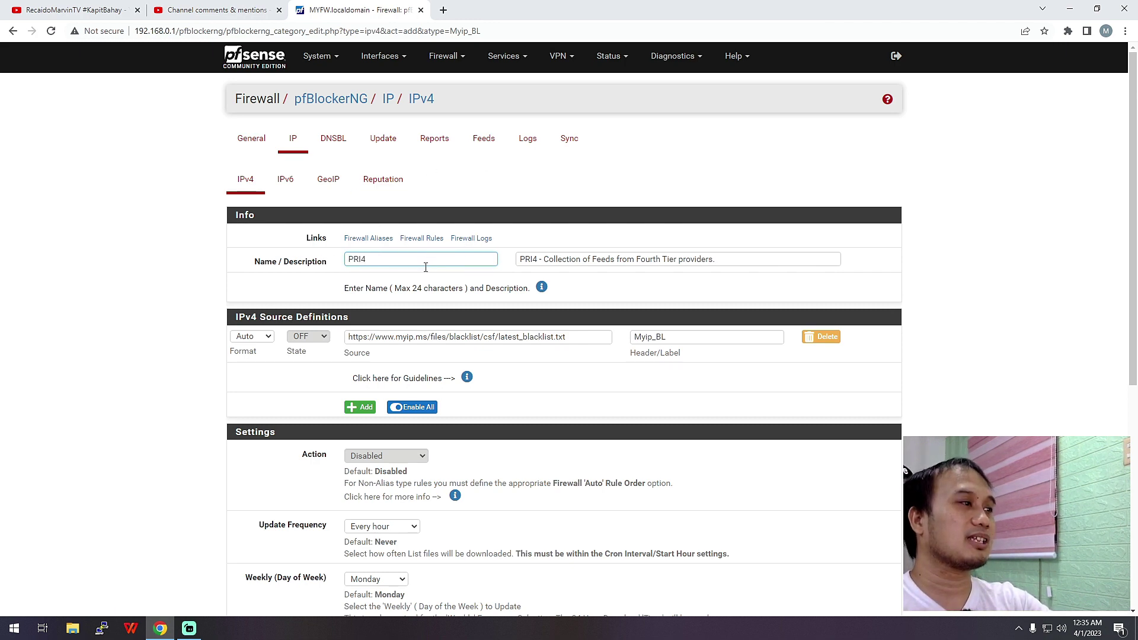
Turn the Myip_BL source's state ON, review the group's remaining settings, and save the IPv4 settings
left_click(323, 340)
left_click(307, 355)
scroll(366, 409, "down", 5)
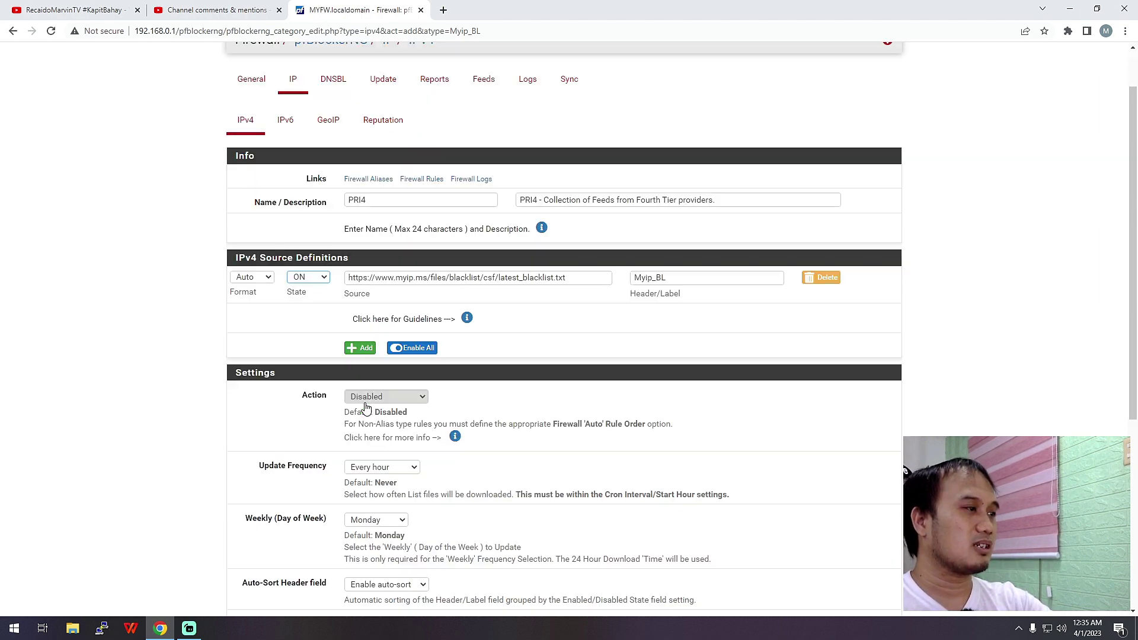
scroll(385, 391, "up", 4)
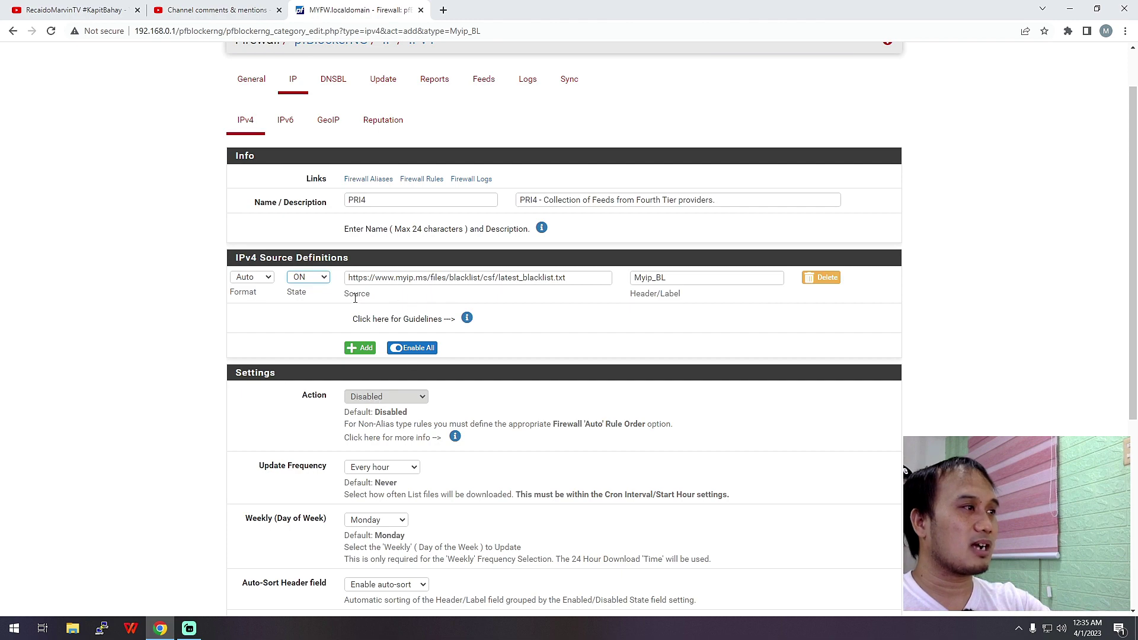
scroll(388, 367, "down", 5)
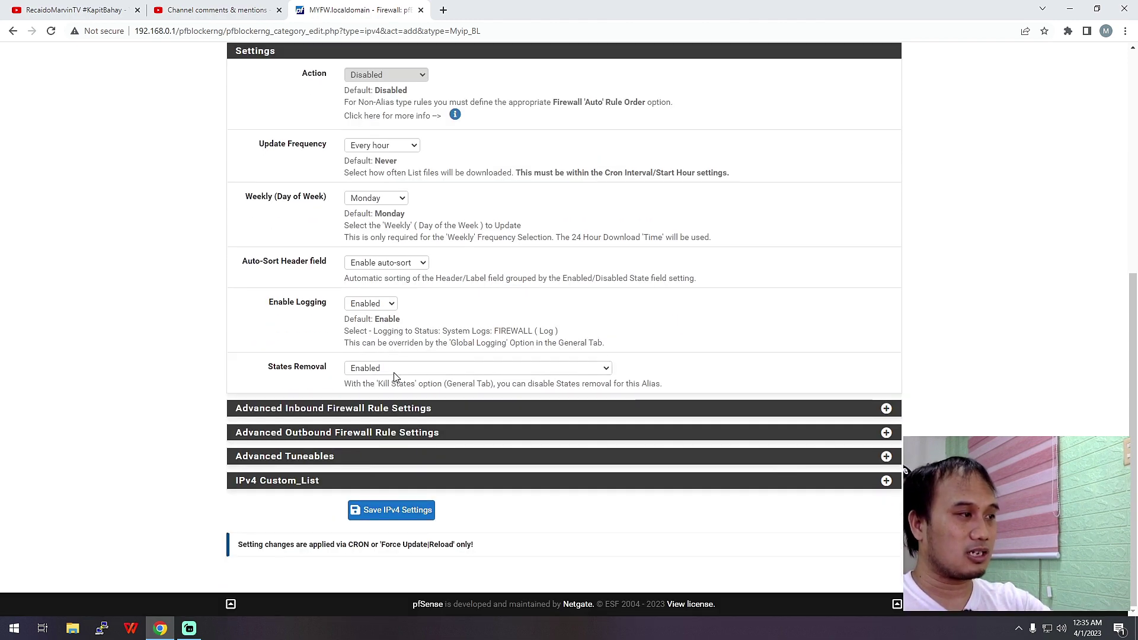
scroll(396, 368, "up", 5)
scroll(398, 384, "down", 5)
scroll(398, 385, "down", 1)
left_click(409, 511)
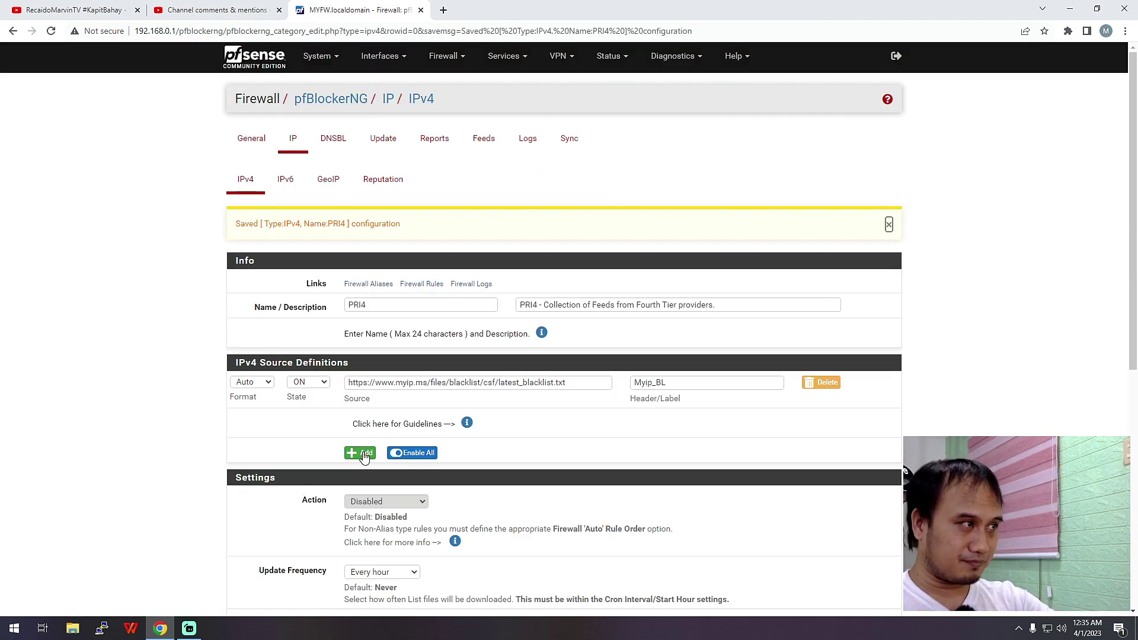
Set the PRI4 group's action to Deny Both in the IPv4 summary and save the change
left_click(292, 143)
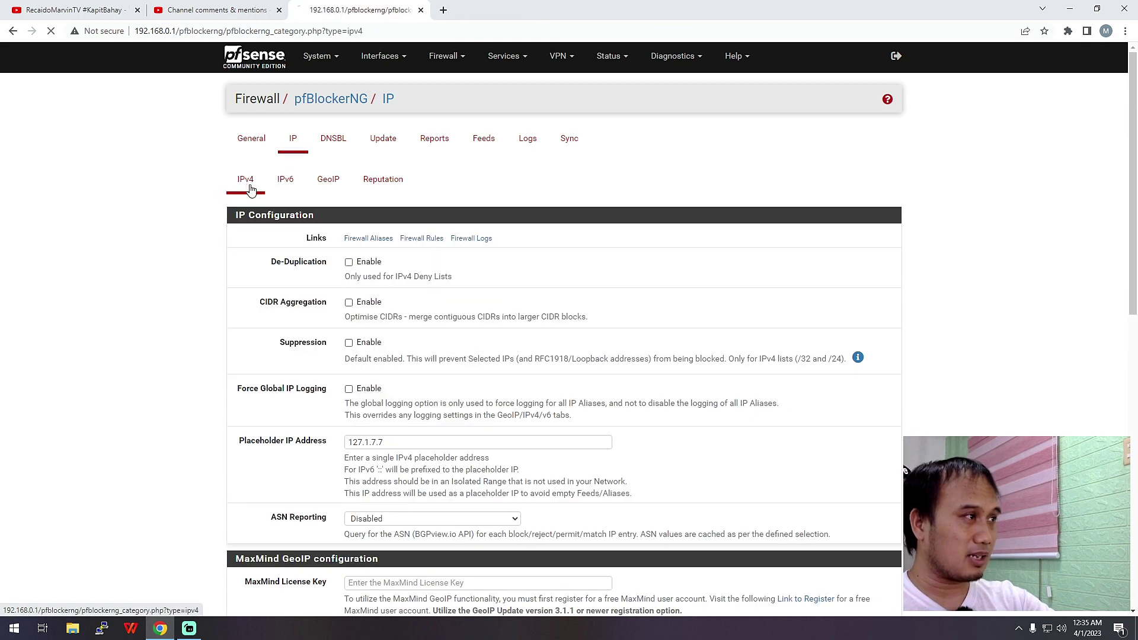
left_click(248, 188)
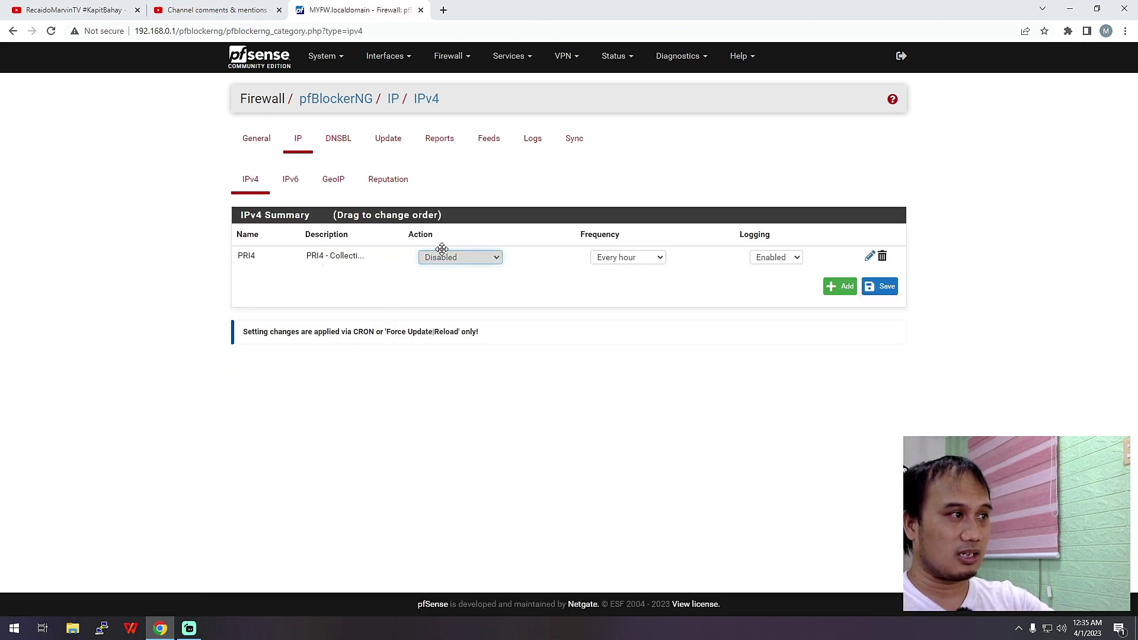
left_click(493, 259)
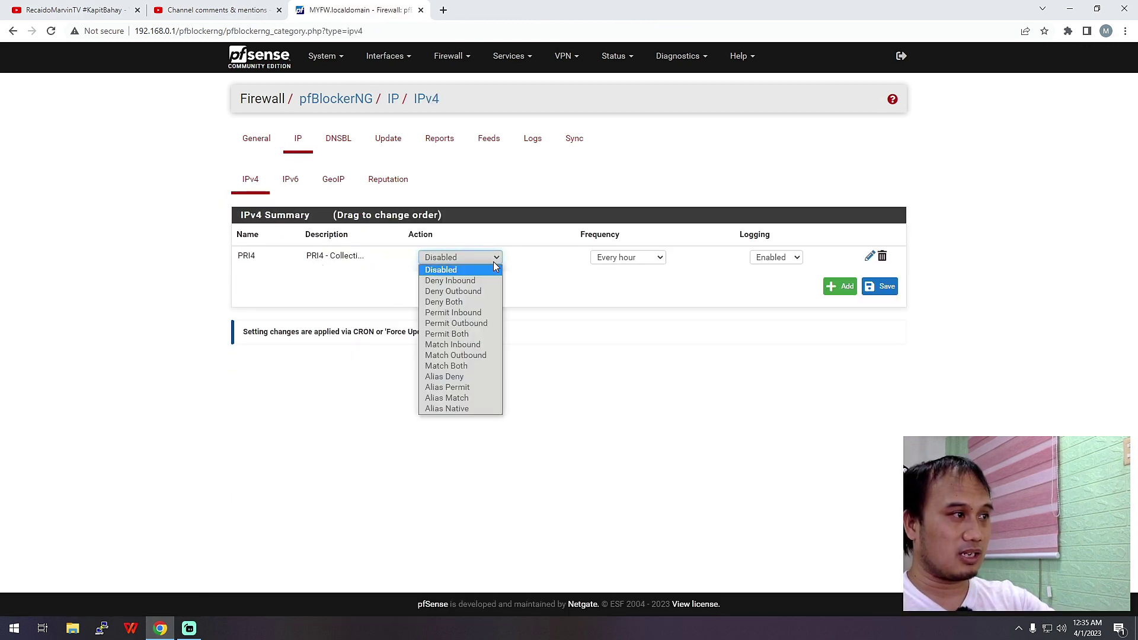
left_click(466, 303)
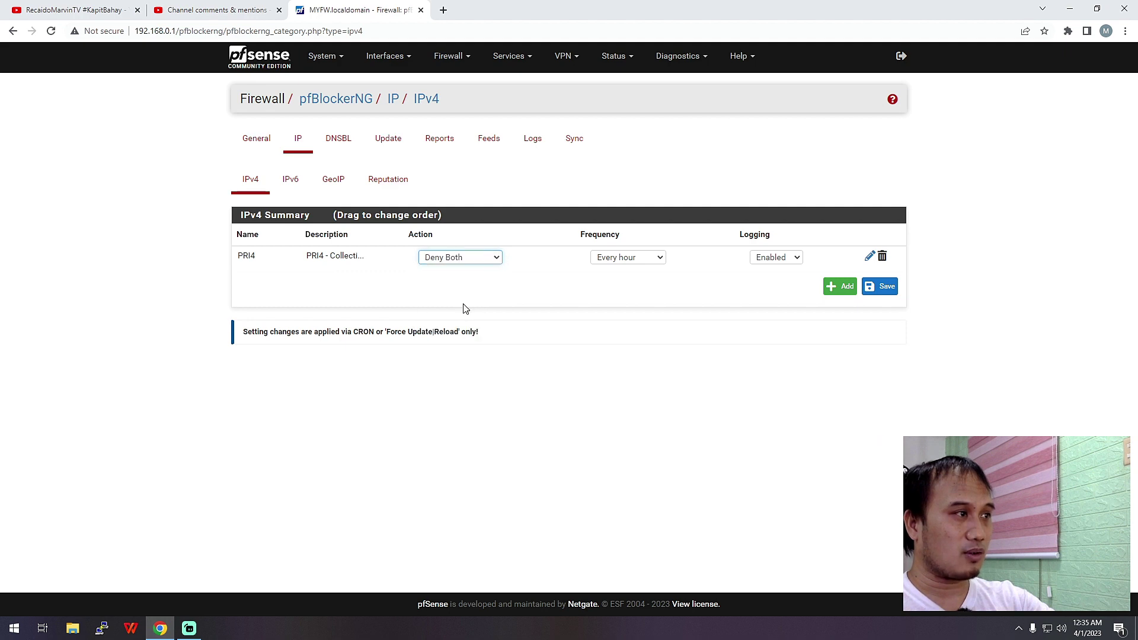
left_click(869, 289)
left_click(623, 97)
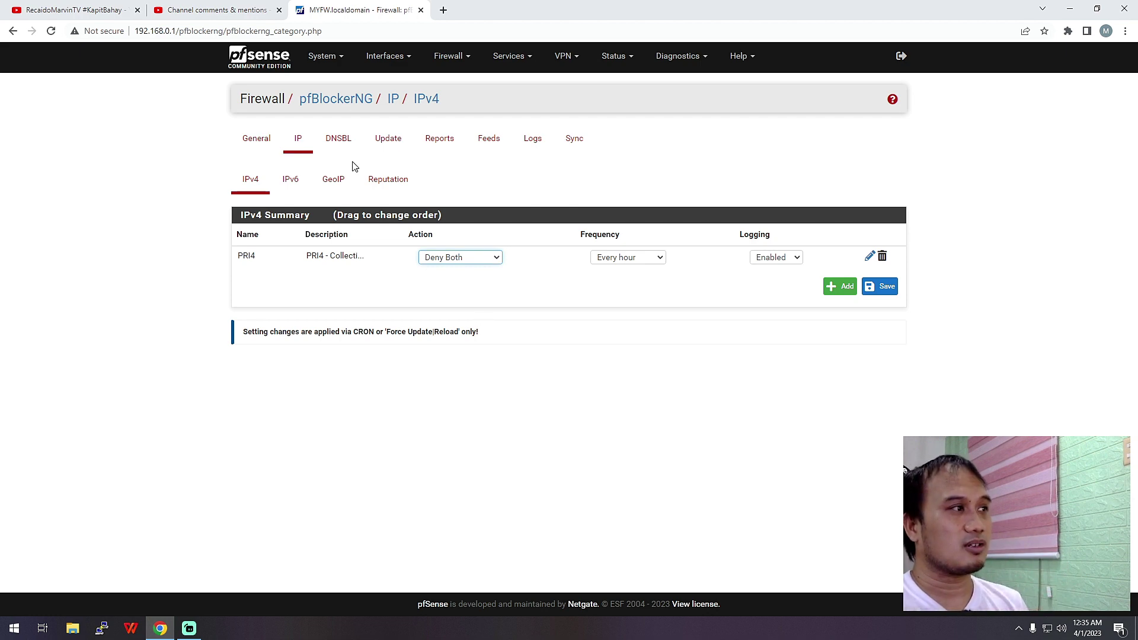
Review the pfBlockerNG IP configuration and MaxMind GeoIP settings, and open the DNSBL Groups summary
left_click(298, 139)
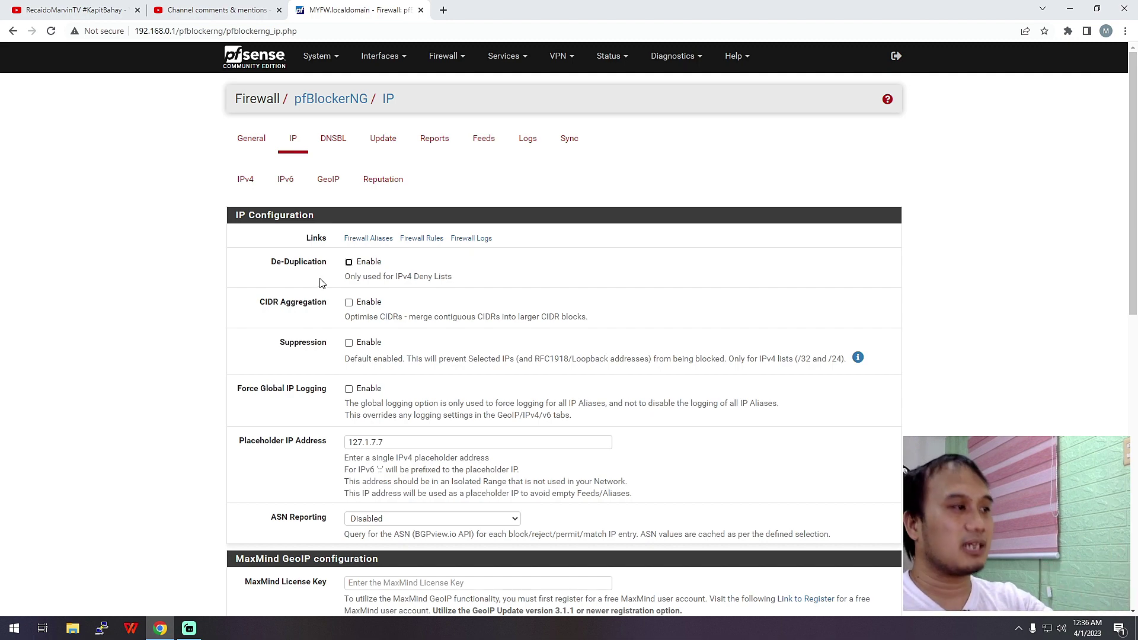
scroll(408, 353, "down", 6)
scroll(407, 353, "up", 5)
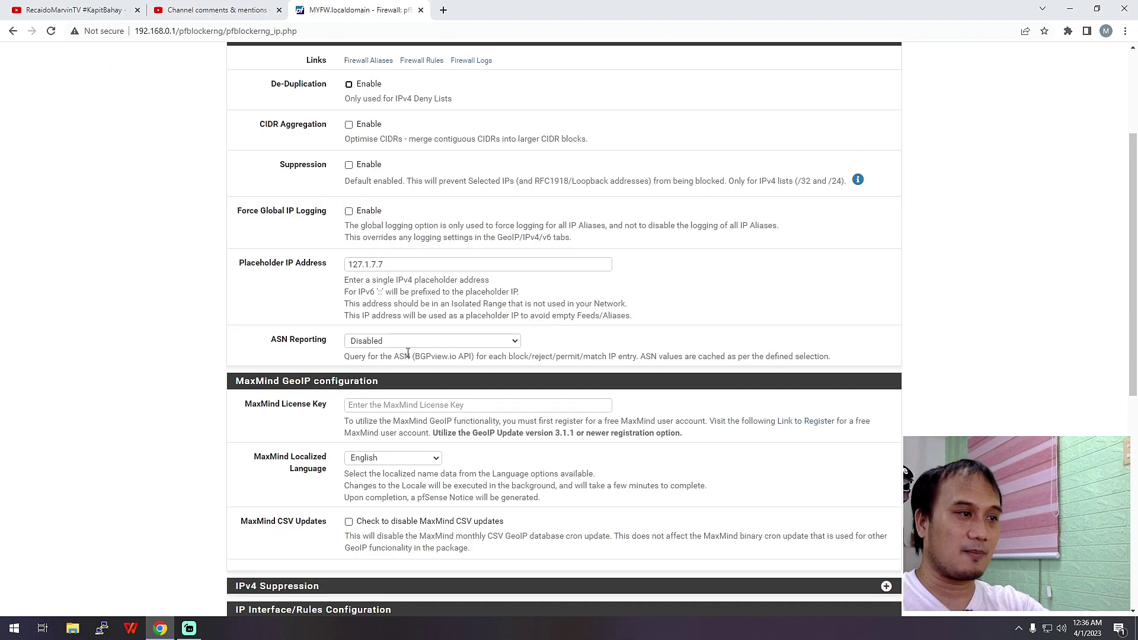
scroll(408, 354, "up", 1)
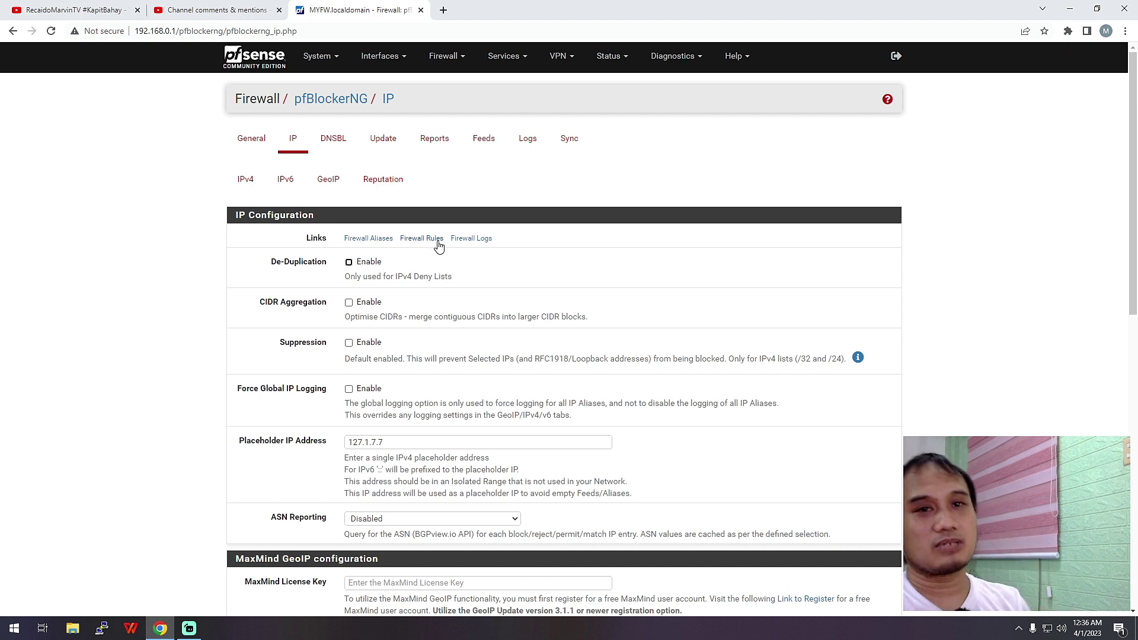
left_click(339, 150)
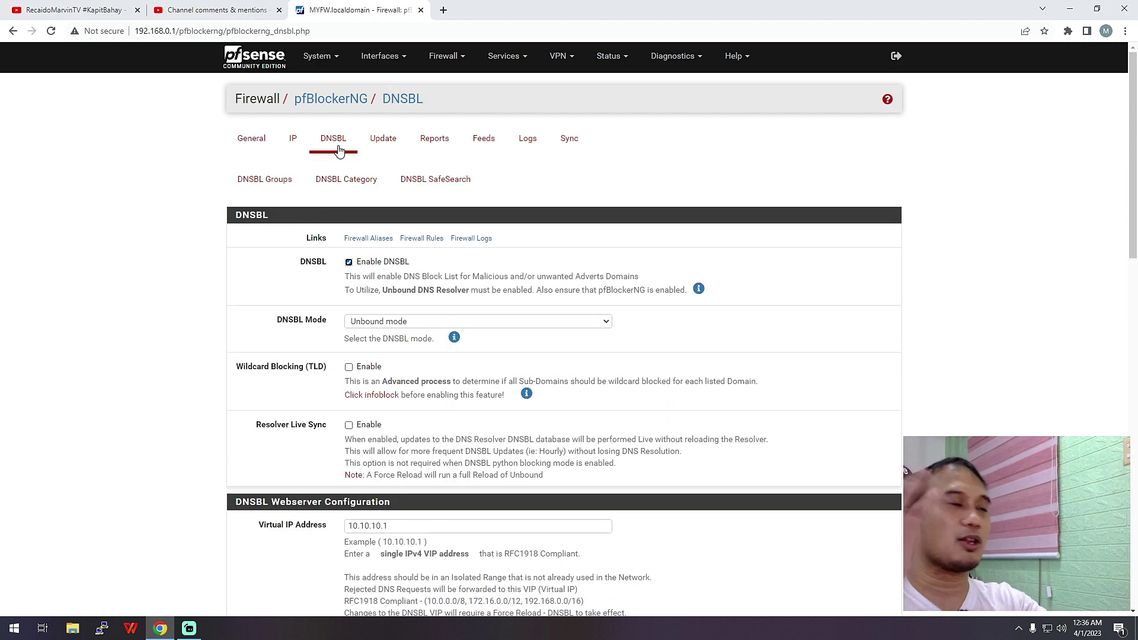
left_click(276, 179)
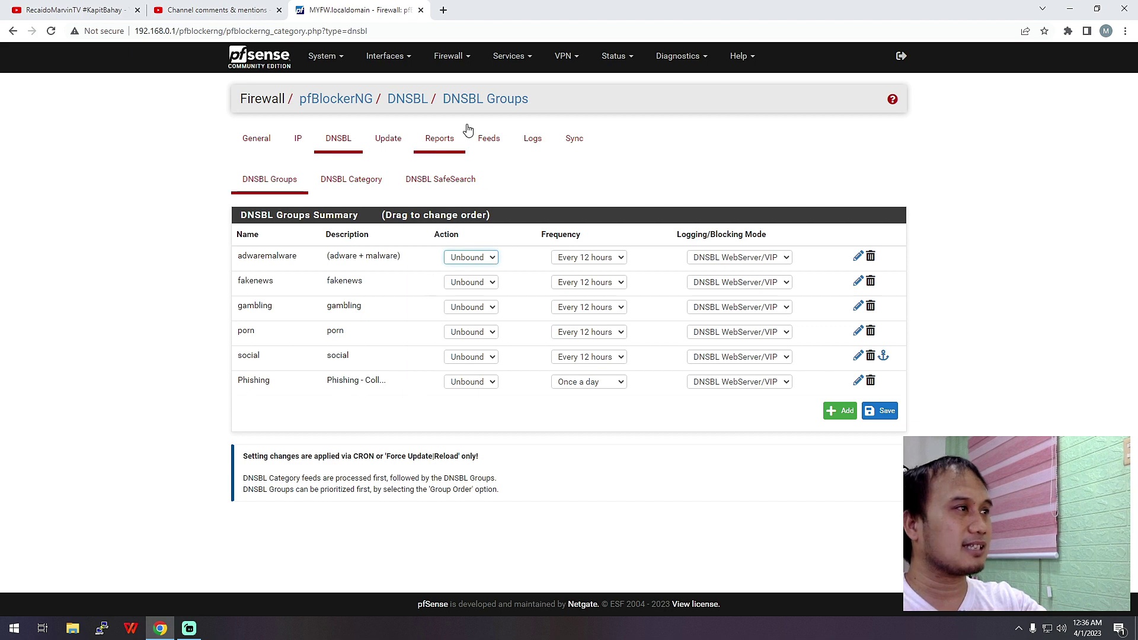
Check the status of the pfBlockerNG DNSBL and firewall filter services on the pfSense dashboard
left_click(449, 56)
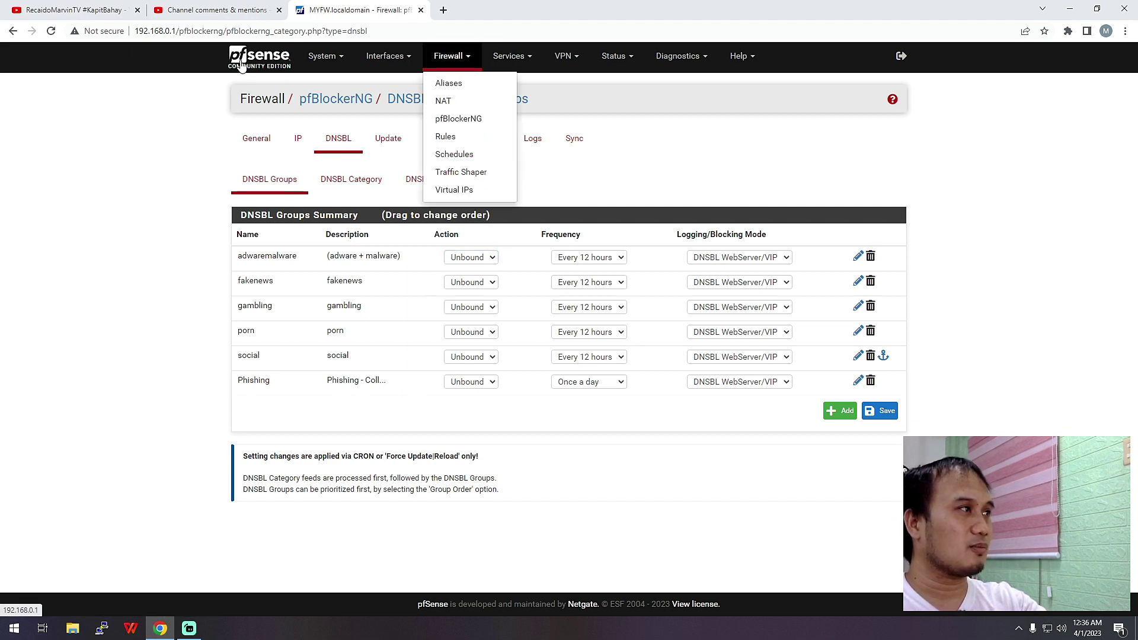
left_click(461, 119)
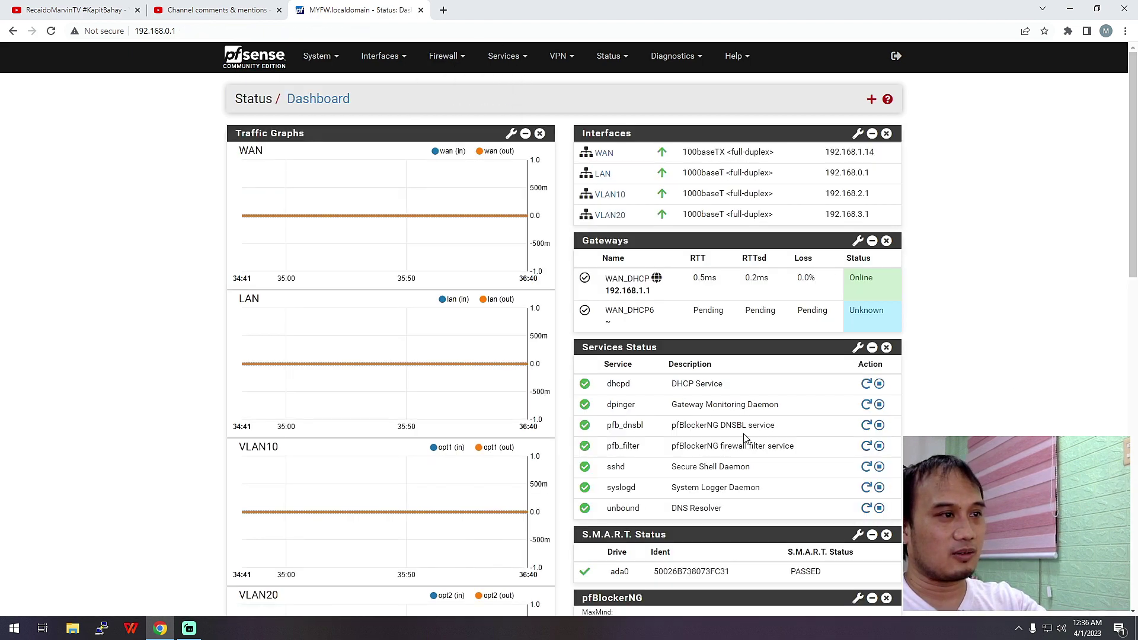
scroll(746, 437, "down", 1)
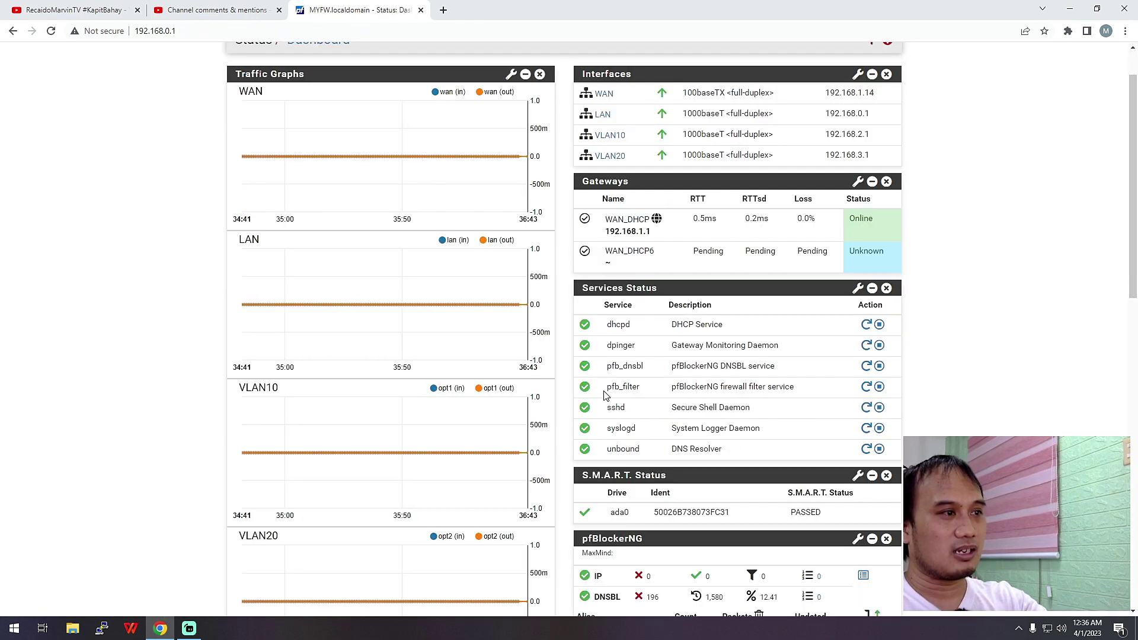
scroll(617, 433, "up", 1)
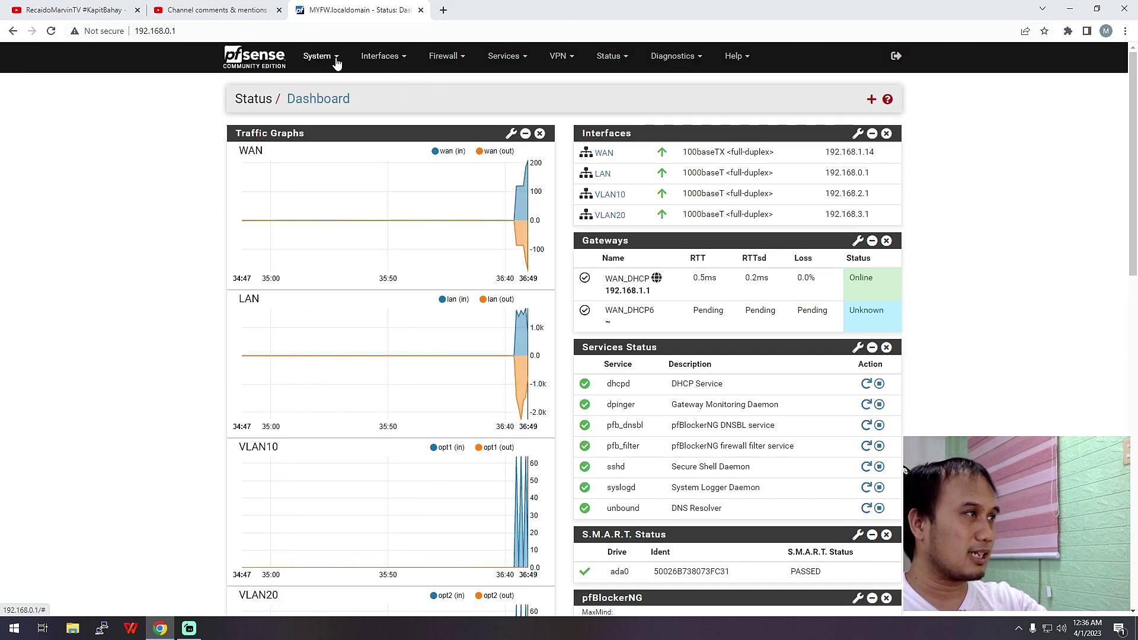
Return to the pfBlockerNG DNSBL Groups summary and review the blocked categories listed there
left_click(460, 65)
left_click(445, 121)
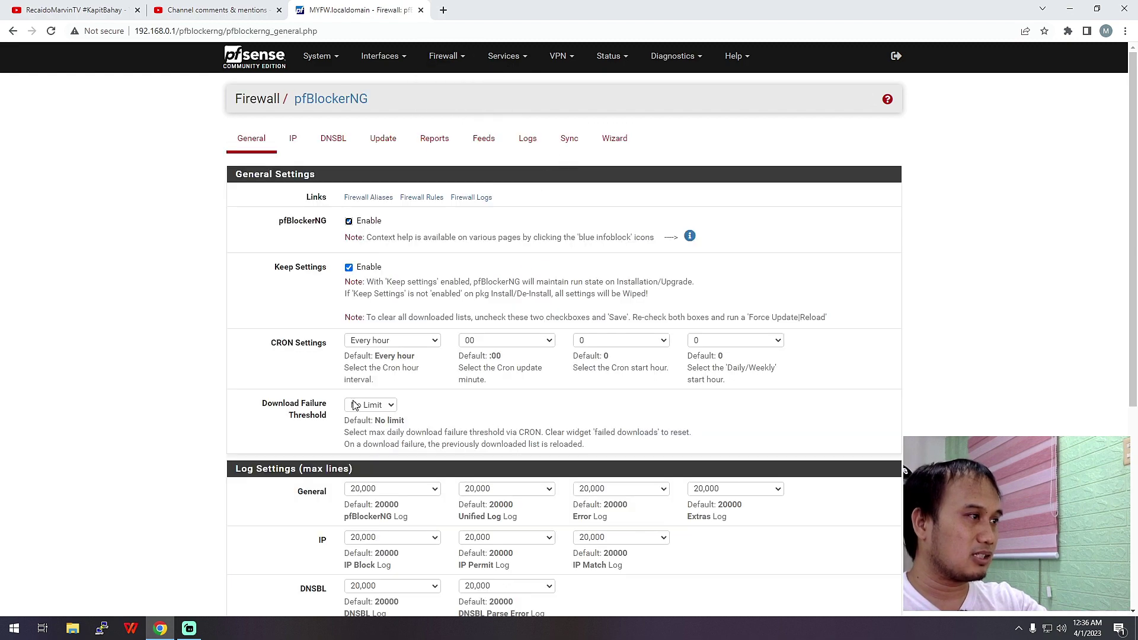
left_click(331, 141)
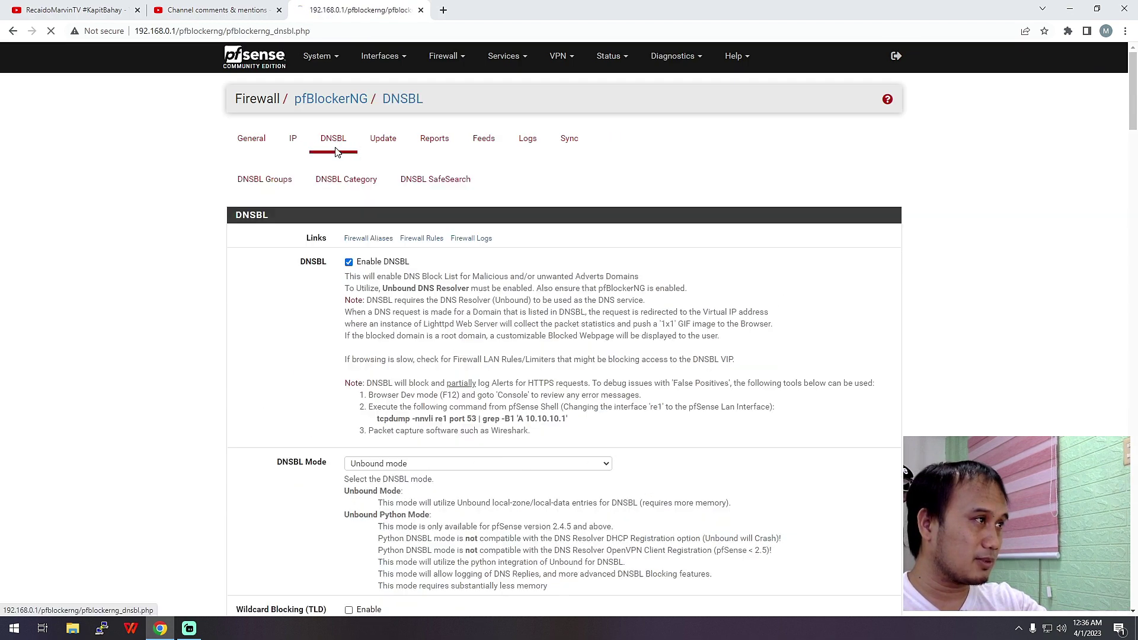
left_click(272, 179)
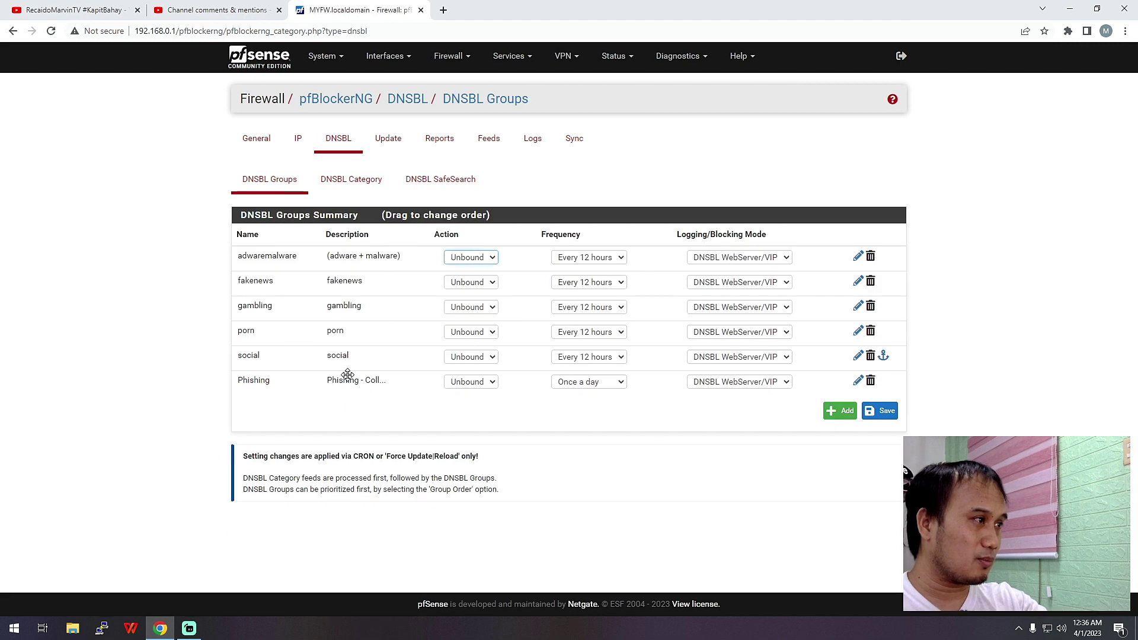
mouse_move(369, 358)
left_mouse_down()
mouse_move(256, 348)
mouse_move(381, 356)
mouse_move(368, 353)
mouse_move(376, 251)
mouse_move(366, 362)
left_mouse_up()
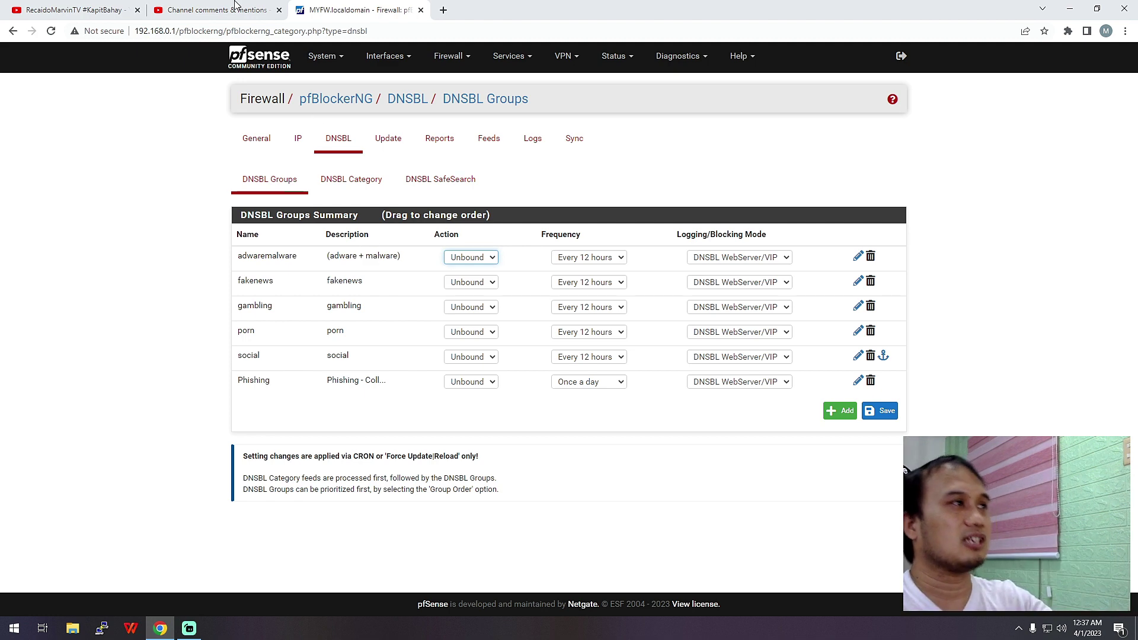
Load facebook.com in a new browser tab to test the social group's blocking
left_click(448, 55)
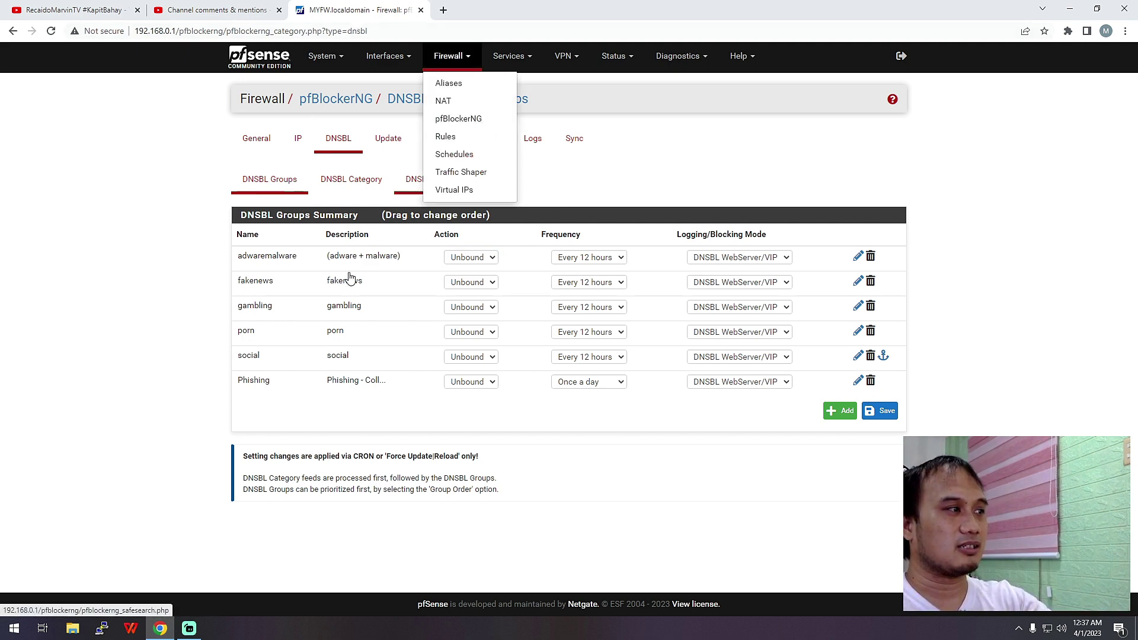
left_click(443, 10)
type("facebook.com")
key("Return")
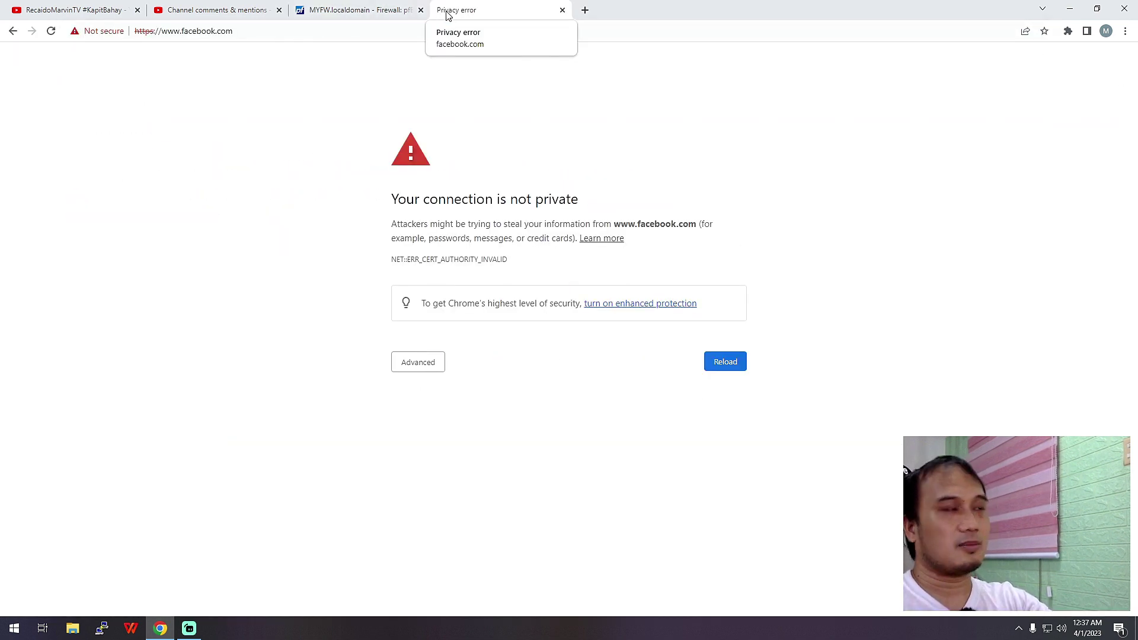
Load google.com in the test tab to check access to a site outside the blocked groups
left_click(323, 32)
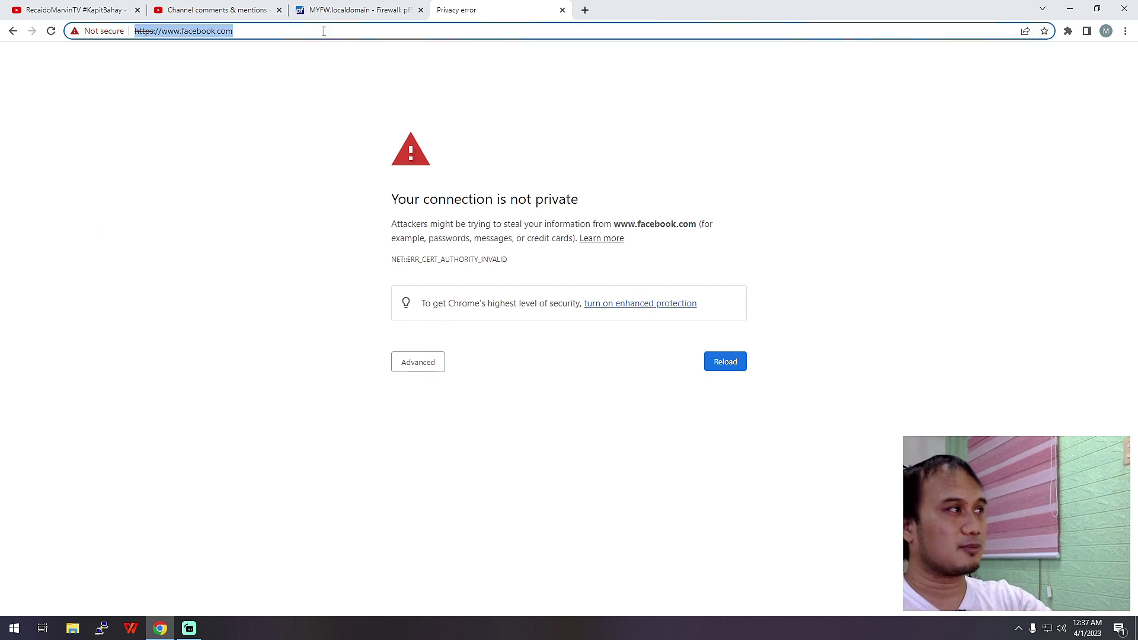
type("goog")
key("Return")
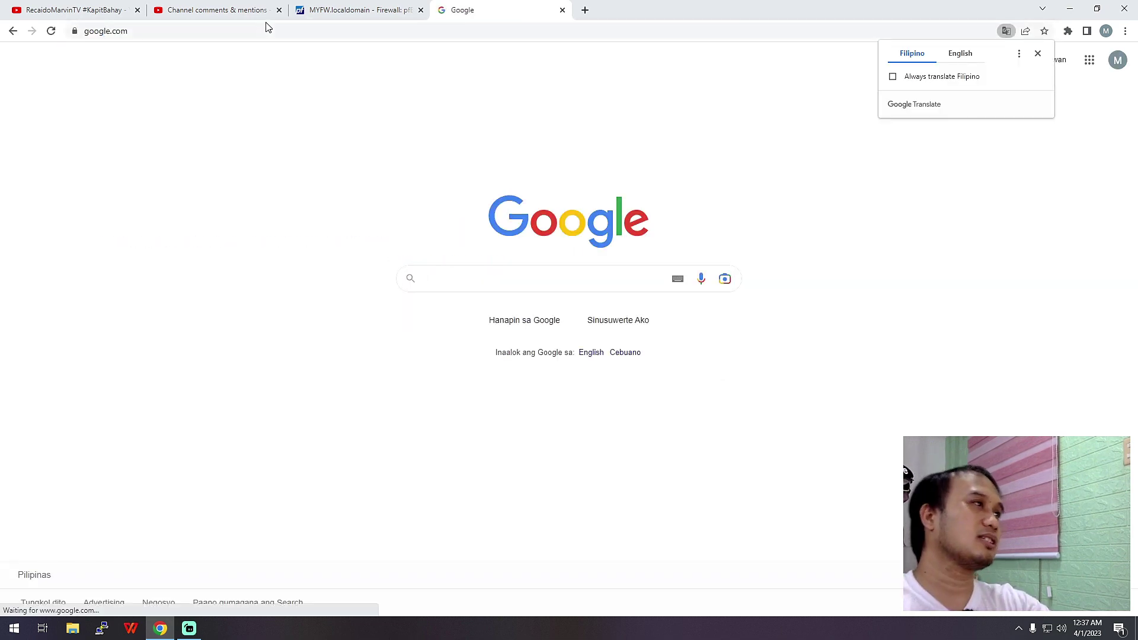
left_click(336, 12)
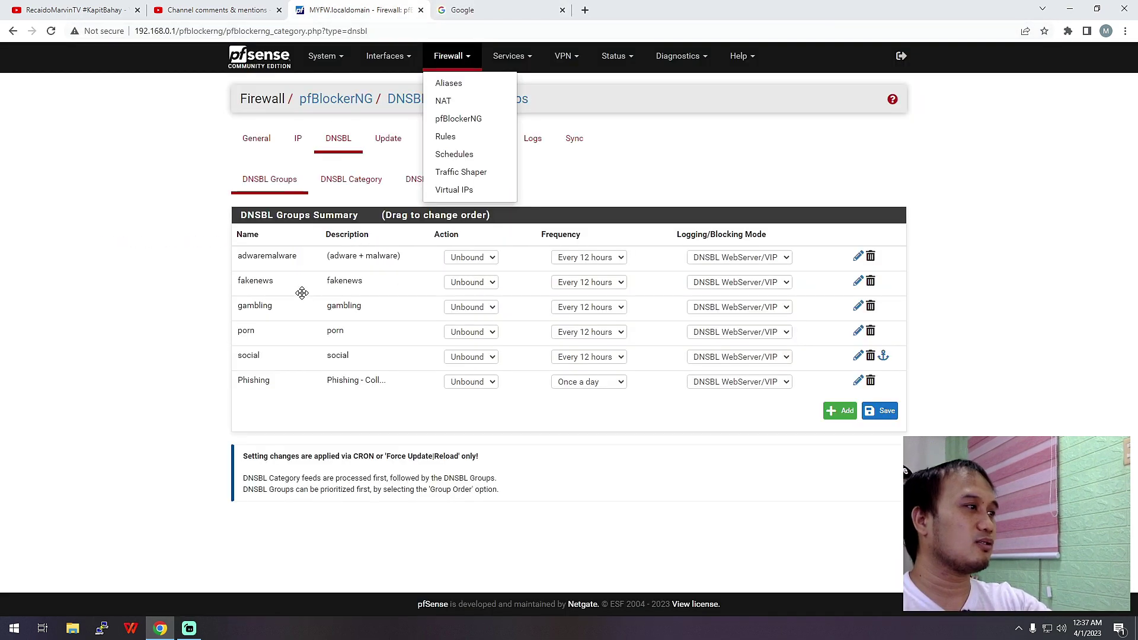
left_click(502, 12)
type("porn")
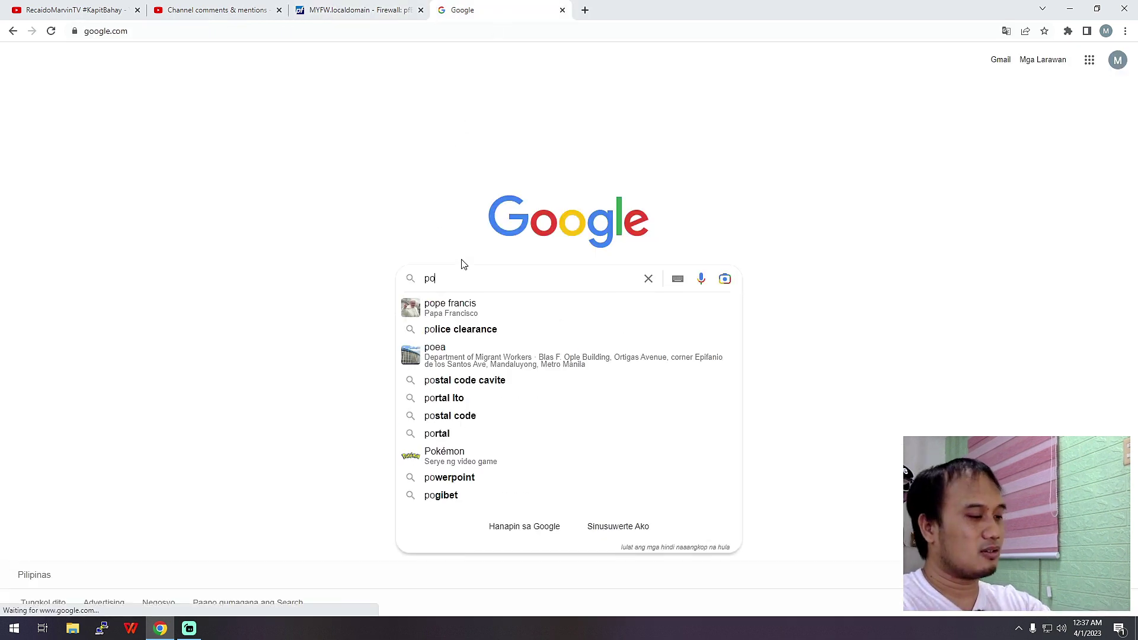
key("Return")
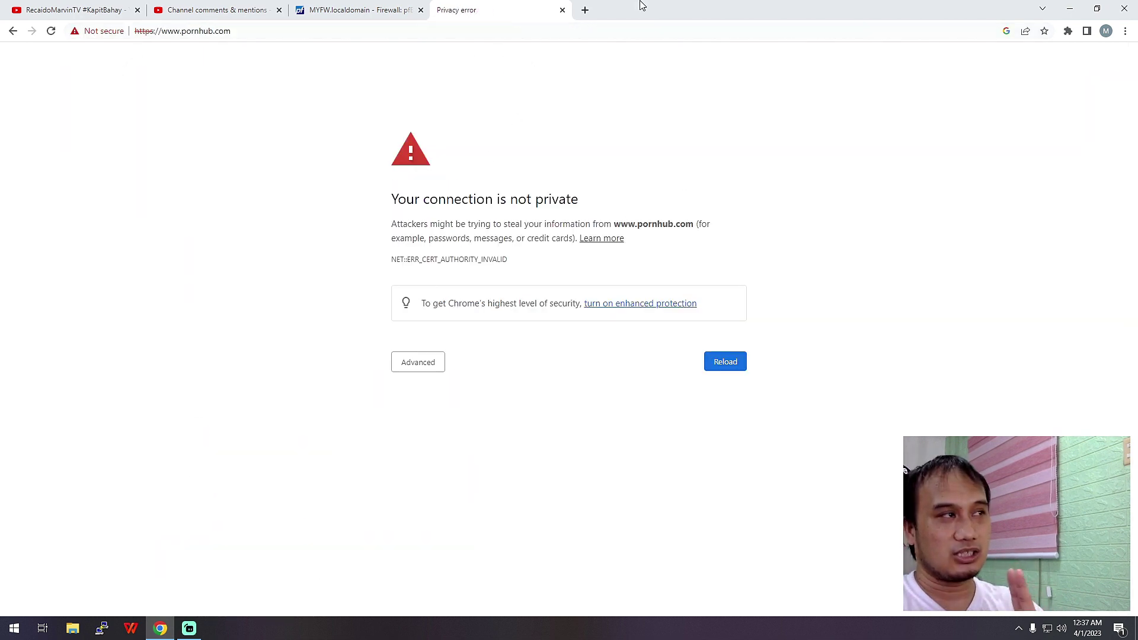
left_click(562, 10)
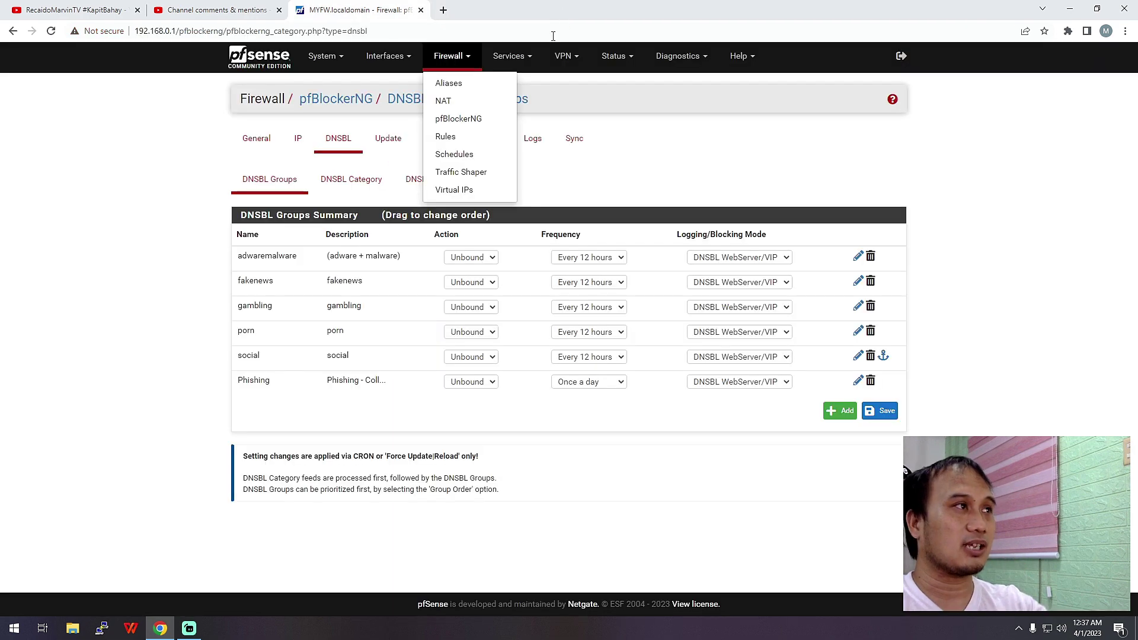
Open a Windows Command Prompt, ping pornhub.com, and check the IP address the domain resolves to
key("super+r")
key("Return")
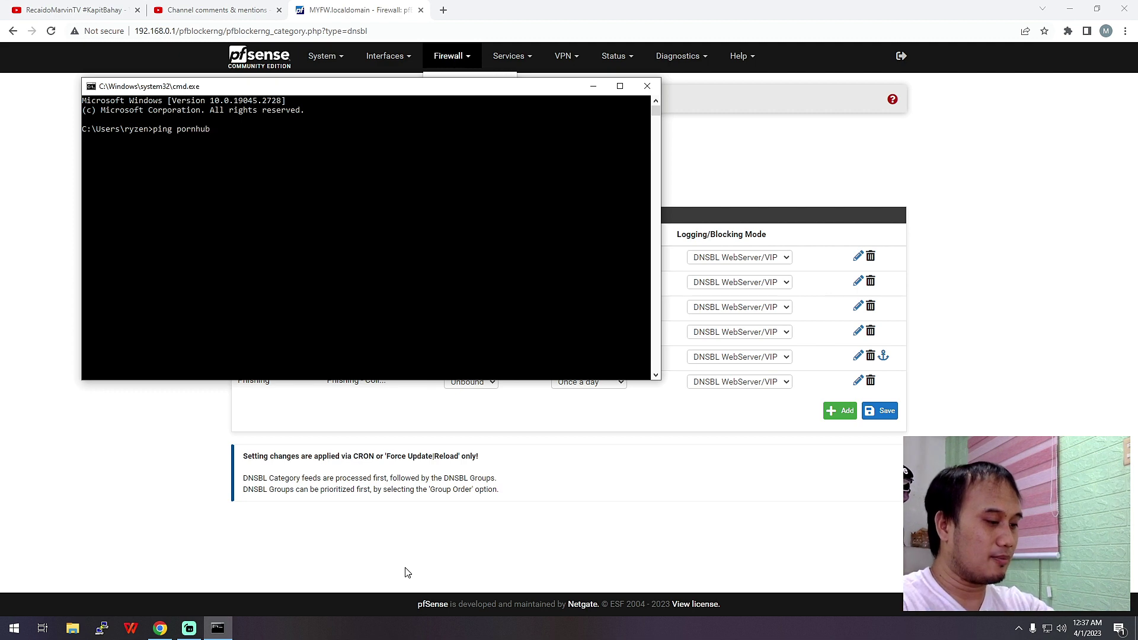
type("om")
key("Return")
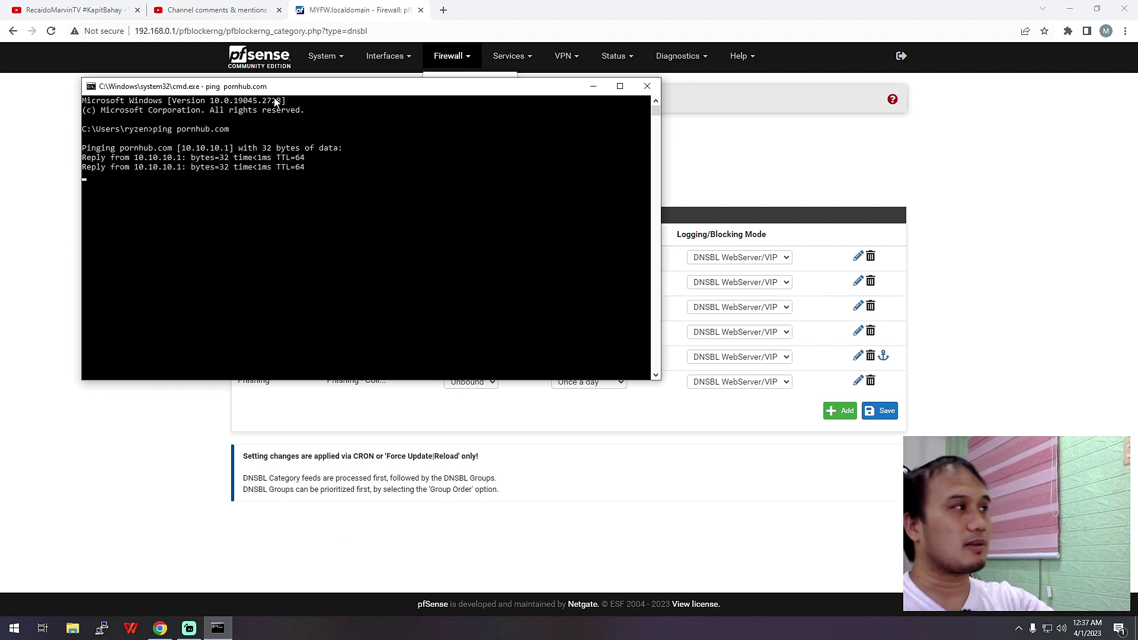
left_click_drag(182, 151, 224, 151)
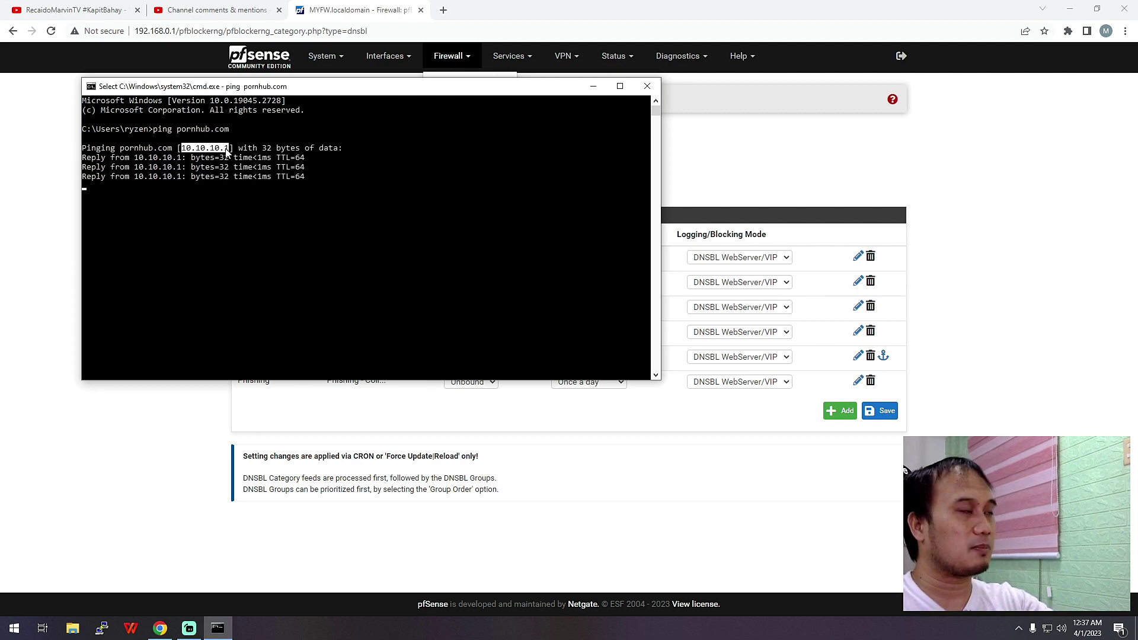
Return to pfSense in the browser and compare the resolved address with the Virtual IP Address in pfBlockerNG's DNSBL webserver configuration
left_click(340, 8)
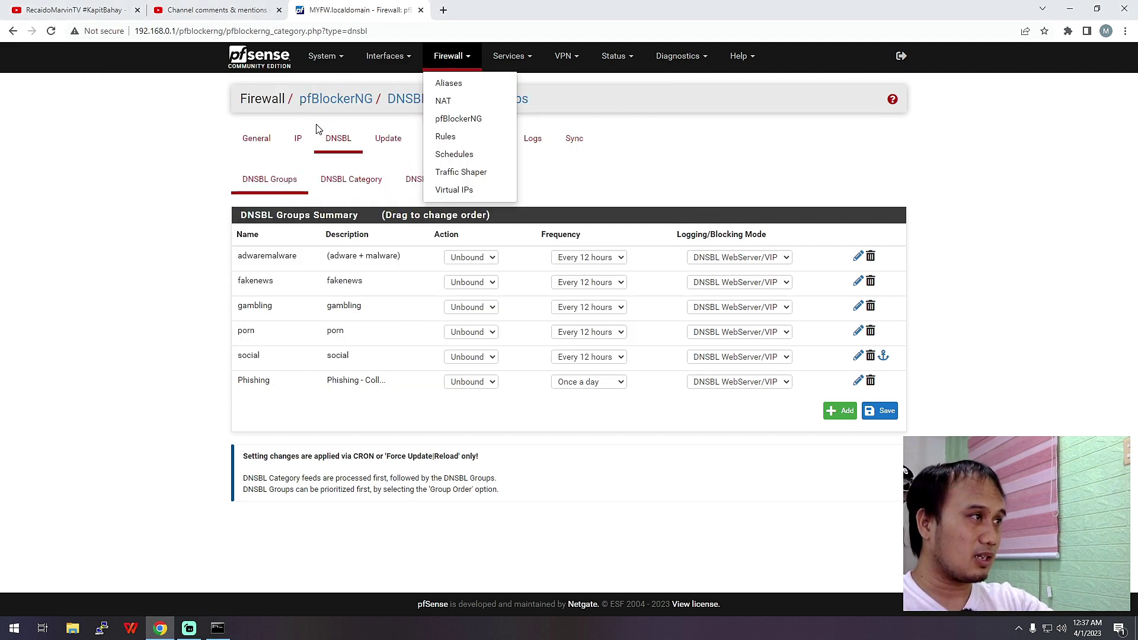
left_click(258, 140)
scroll(405, 469, "down", 1)
scroll(404, 469, "down", 1)
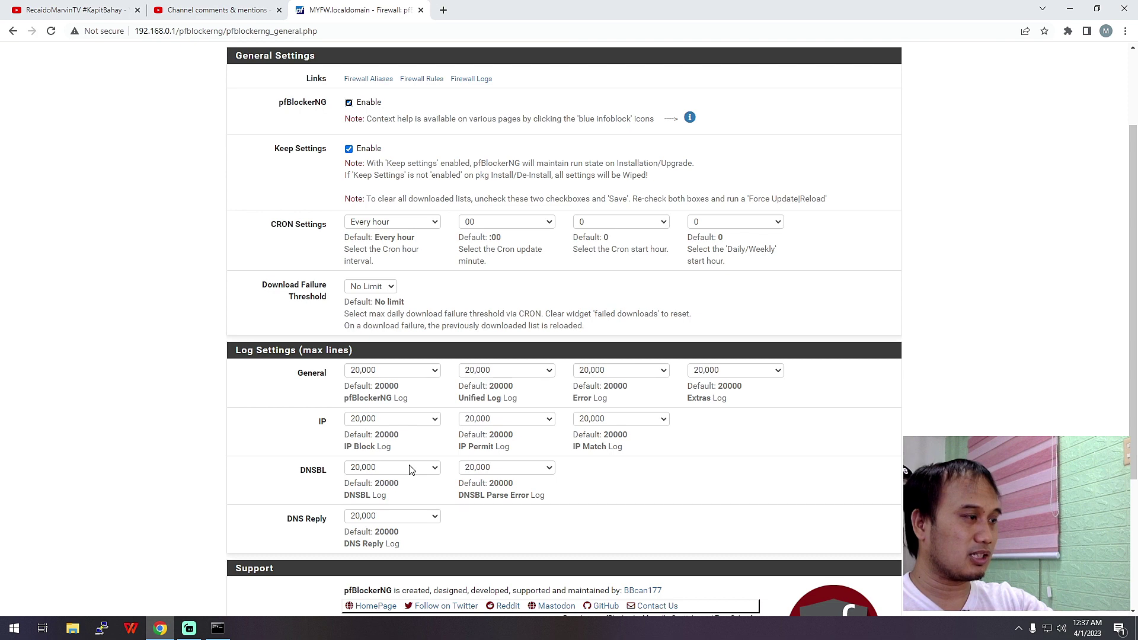
scroll(427, 343, "up", 3)
left_click(332, 139)
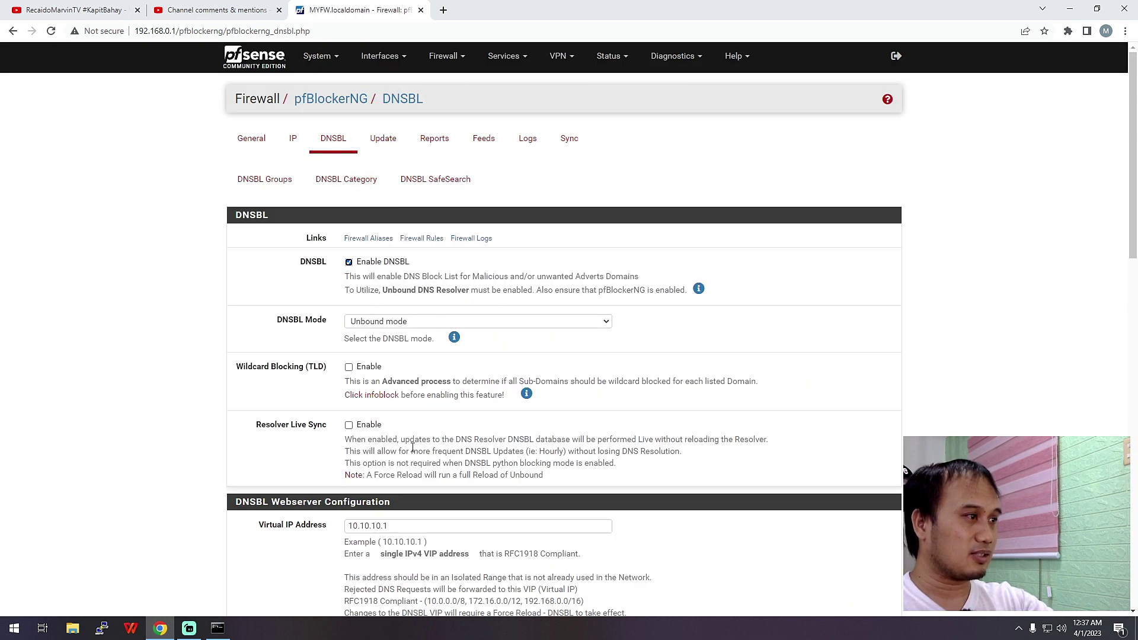
scroll(414, 447, "down", 2)
left_click_drag(410, 407, 342, 409)
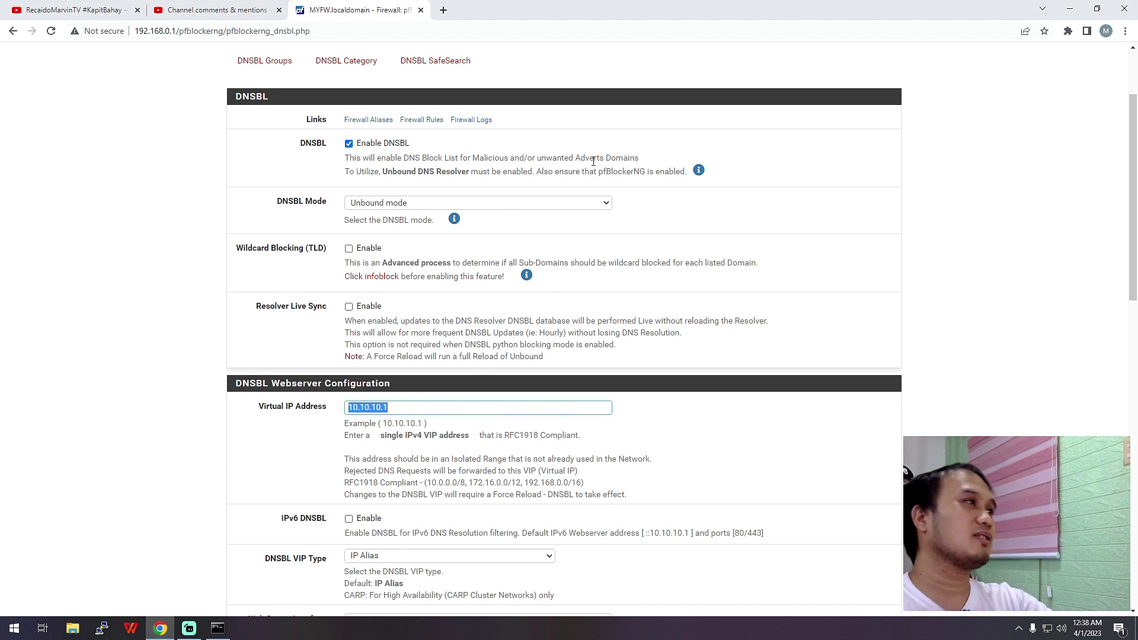
scroll(415, 183, "up", 2)
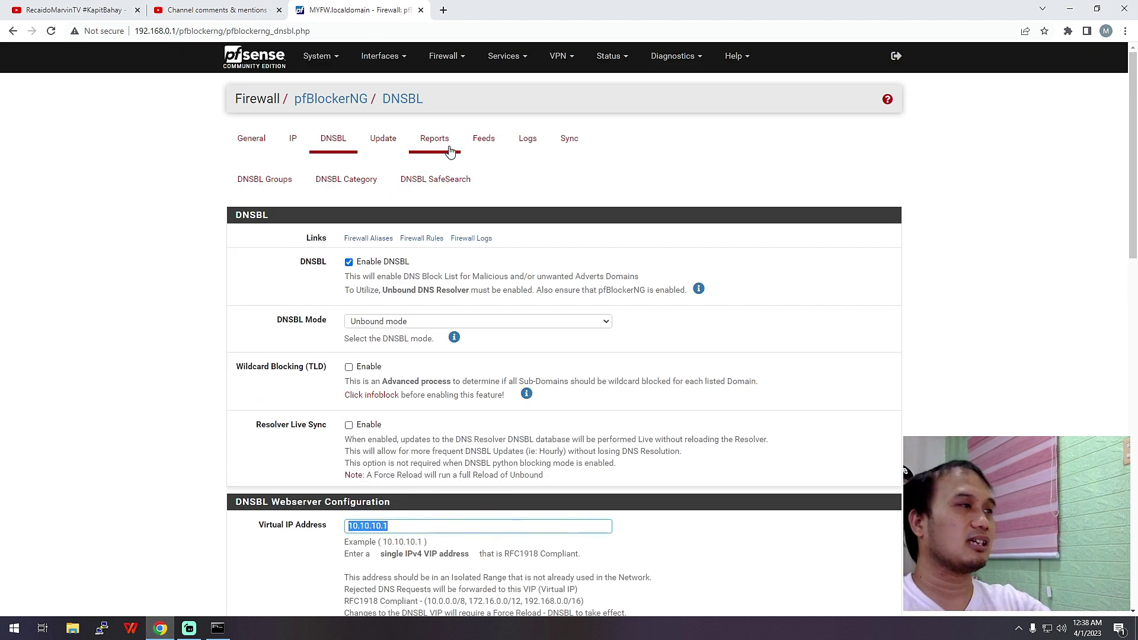
Look over pfBlockerNG's pre-defined feeds page and return to the DNSBL Groups summary
left_click(482, 146)
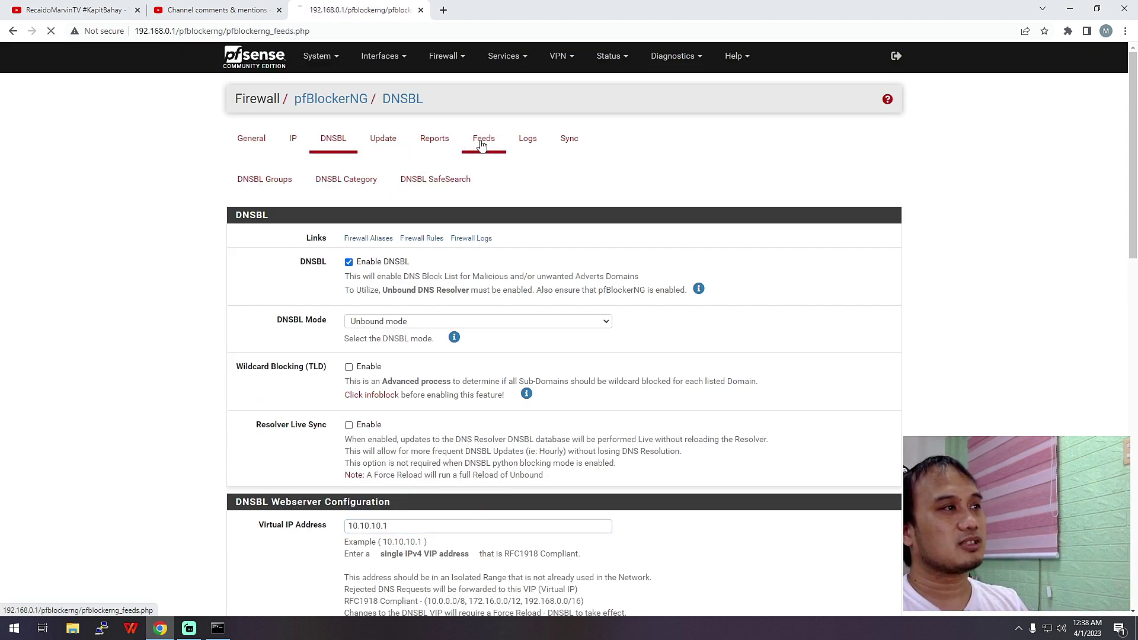
scroll(522, 151, "down", 4)
scroll(554, 154, "up", 4)
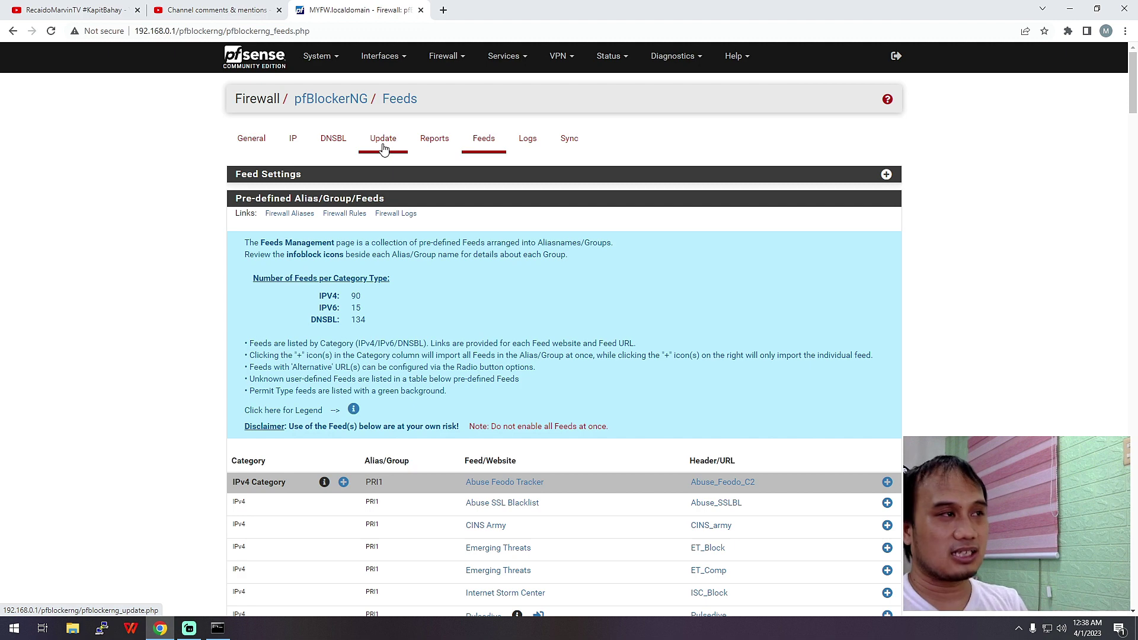
left_click(332, 147)
left_click(285, 181)
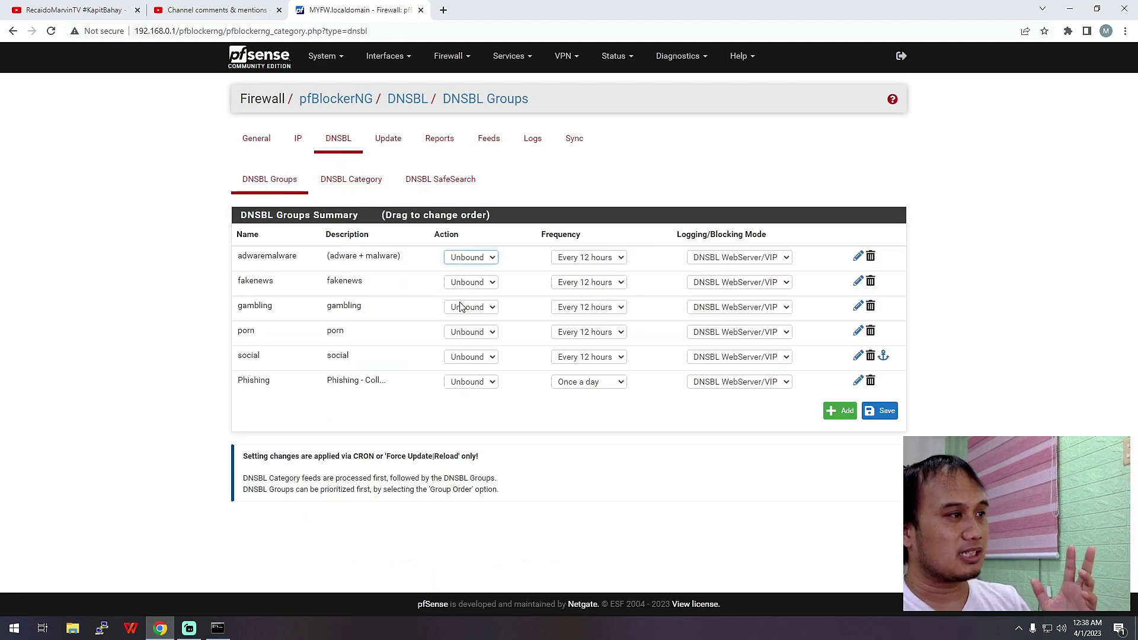
Run a pfBlockerNG force update with the Update option to apply the DNSBL and IP settings
left_click(389, 142)
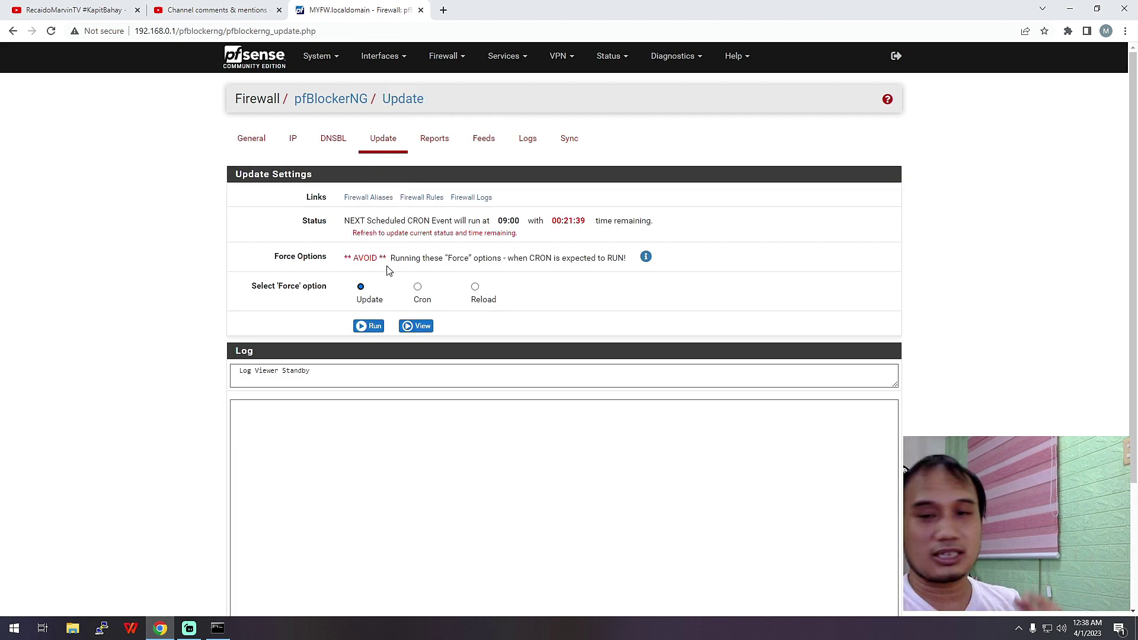
left_click(436, 140)
left_click(383, 140)
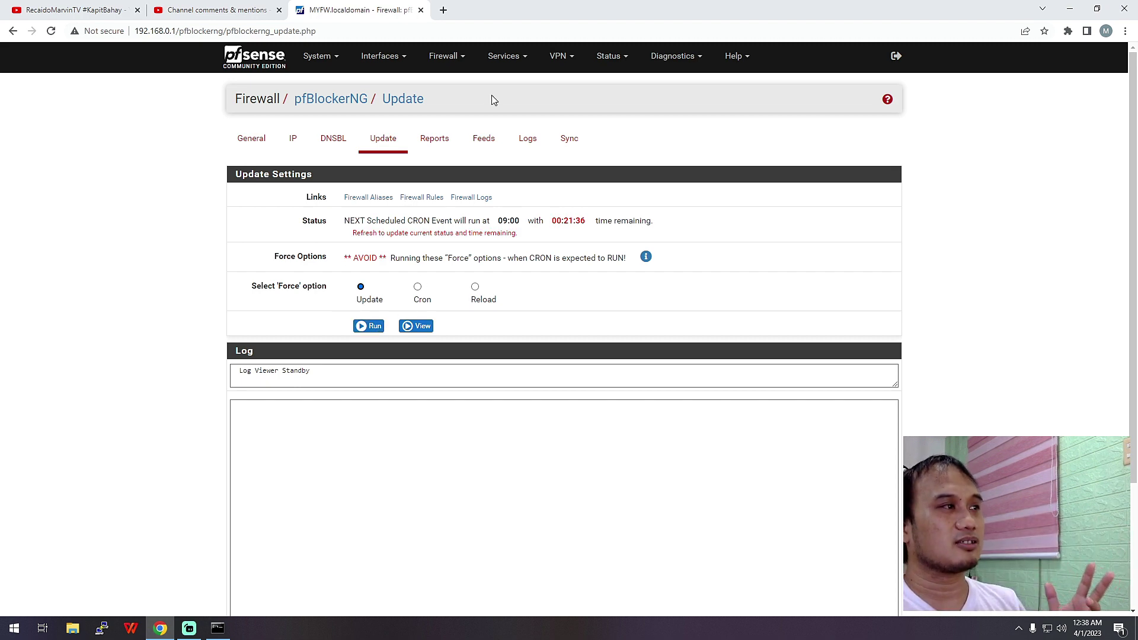
left_click(375, 327)
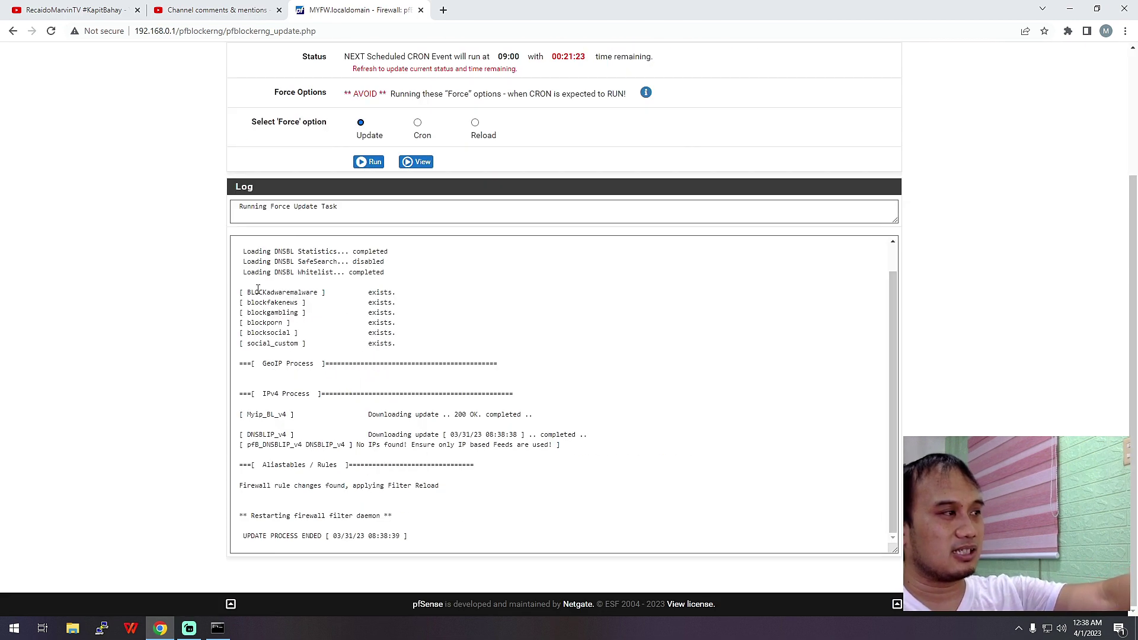
Review the block group and Myip_BL_v4 entries in the update log, and return to the pfSense dashboard
left_click_drag(247, 301, 279, 323)
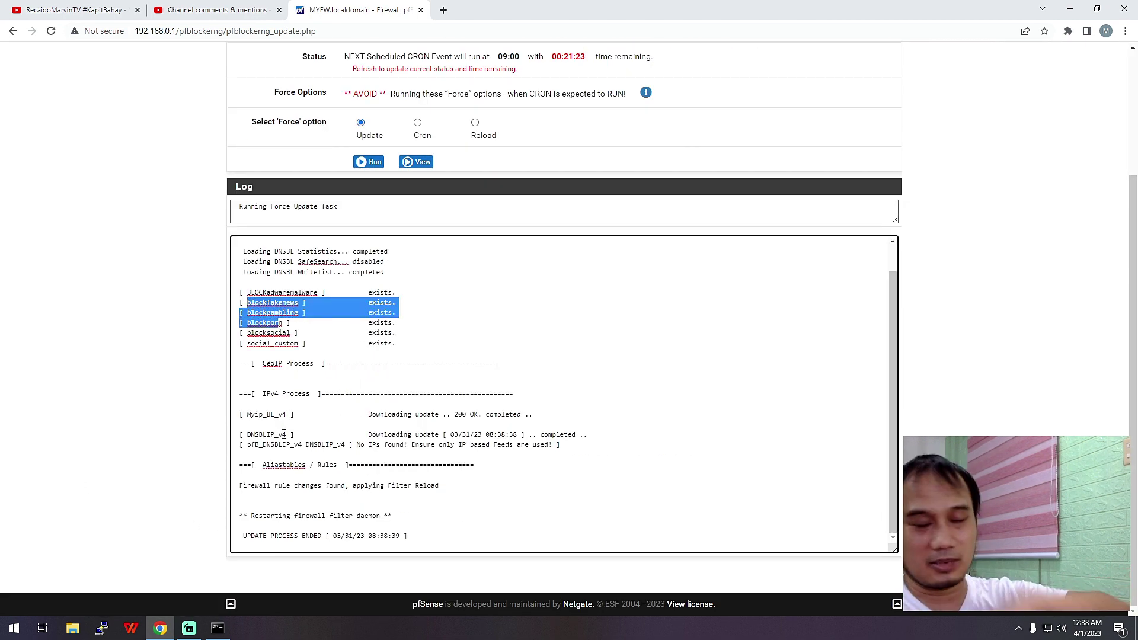
left_click_drag(578, 415, 228, 417)
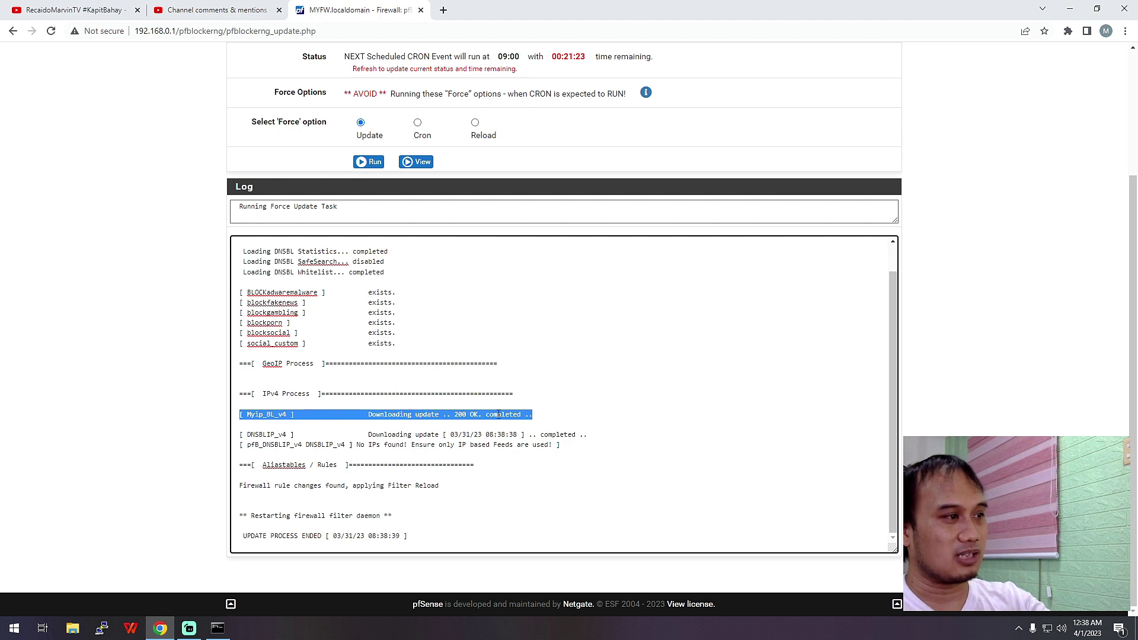
scroll(552, 415, "up", 6)
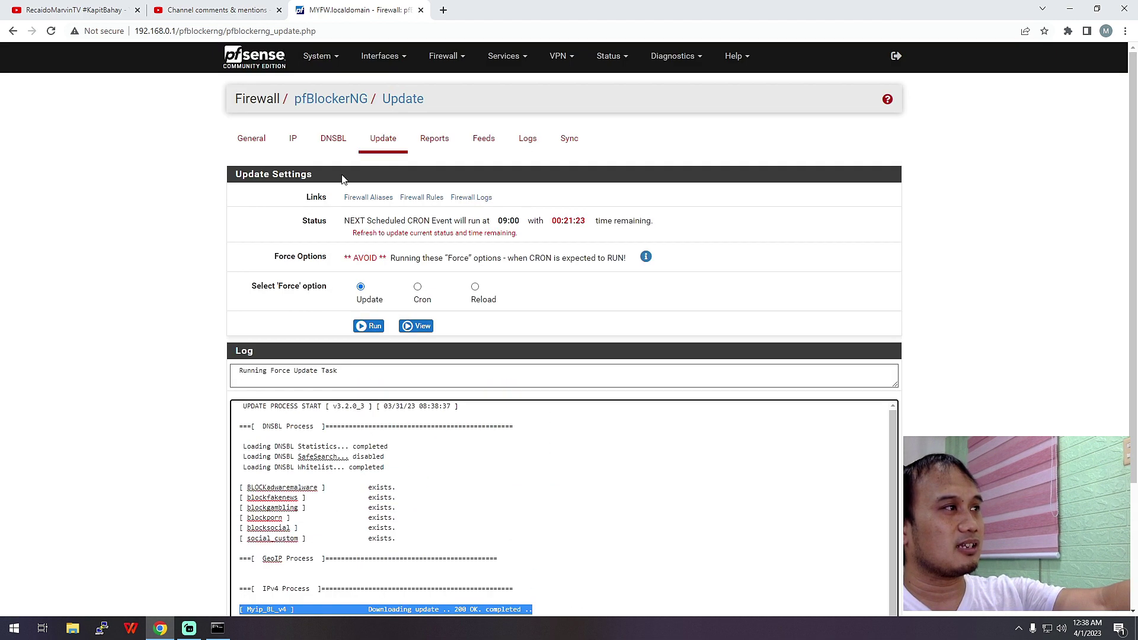
left_click(264, 67)
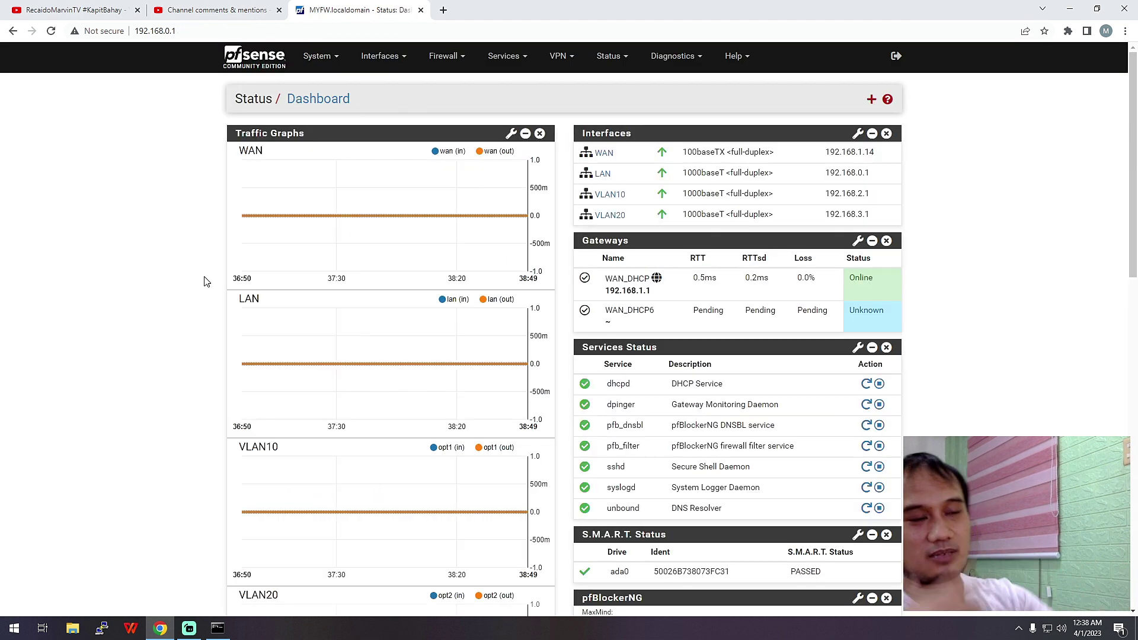